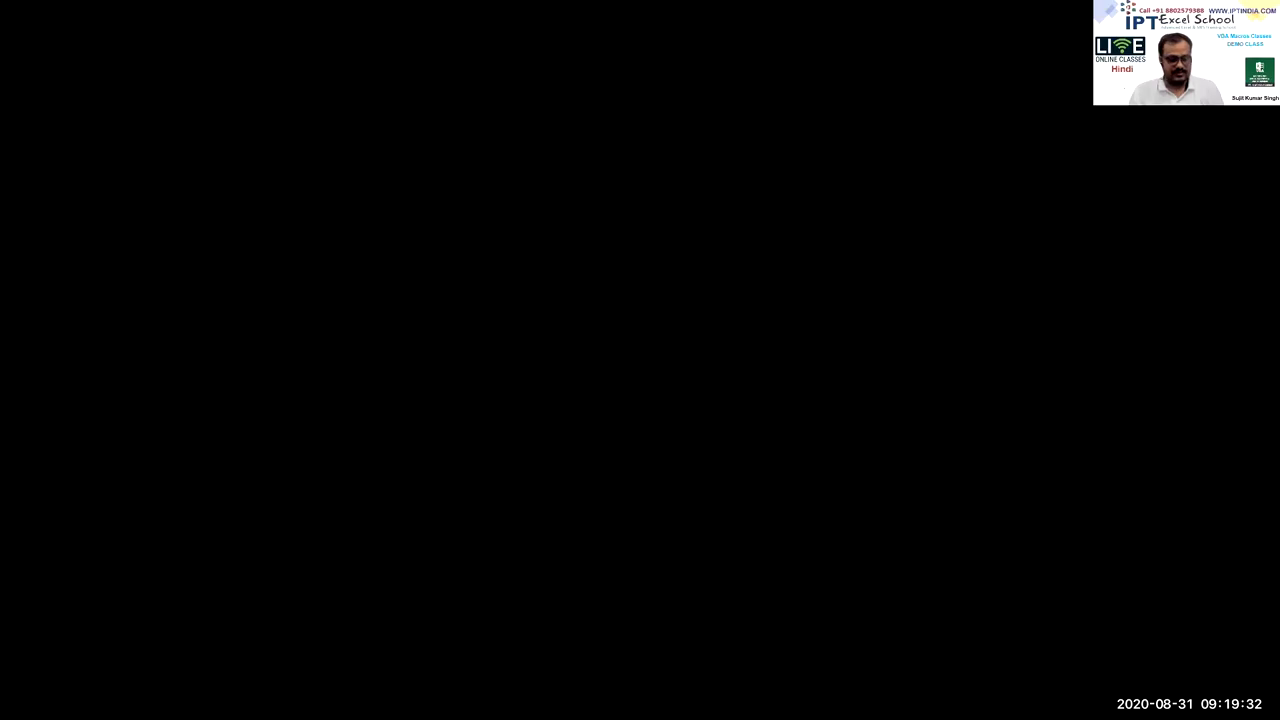
# - Hide Chrome with Win+D to reveal the desktop's Excel training institute banner
pyautogui.press('super+d')
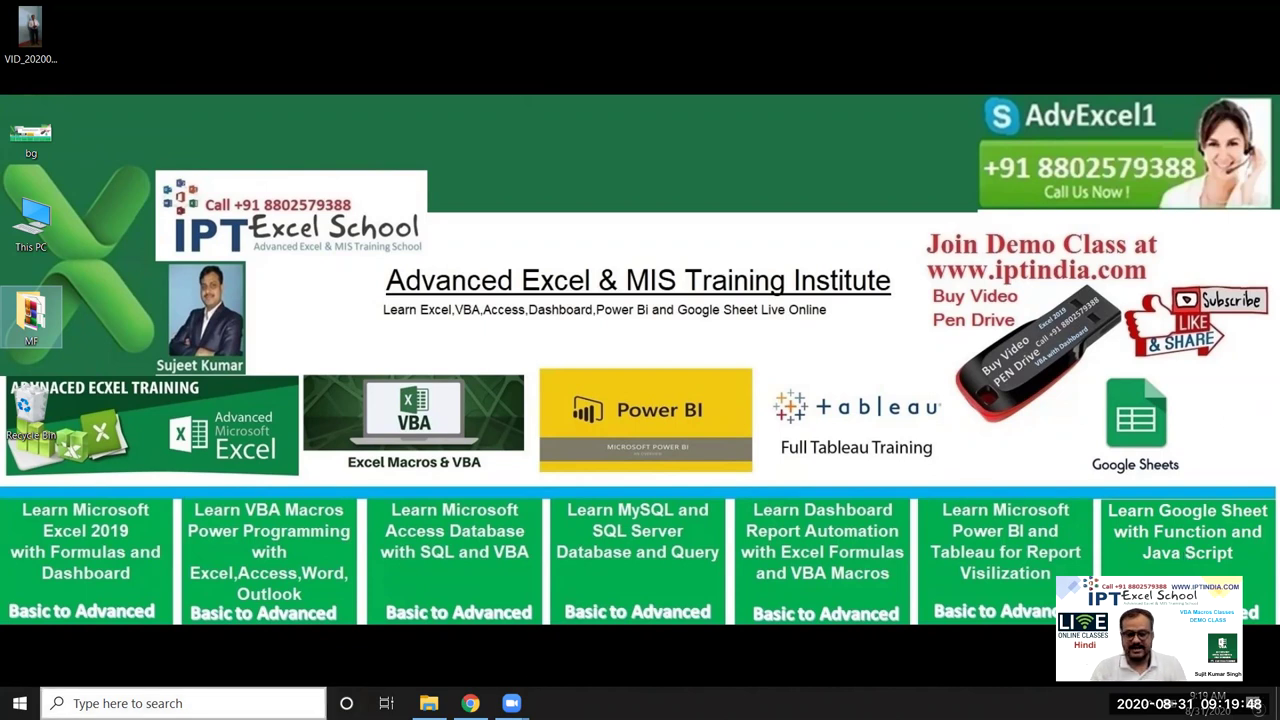
# - Launch Excel from the taskbar search for 'exce', then return to Chrome
pyautogui.click(240, 700)
pyautogui.write('e')
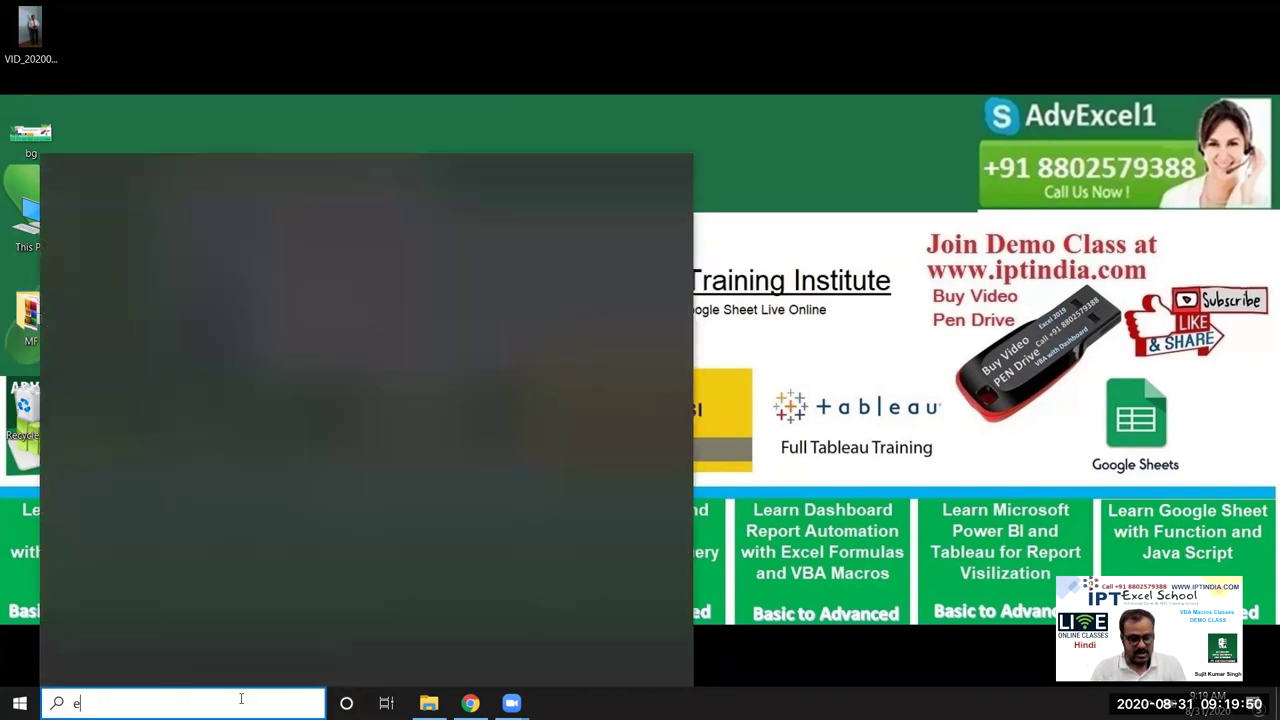
pyautogui.write('xcel')
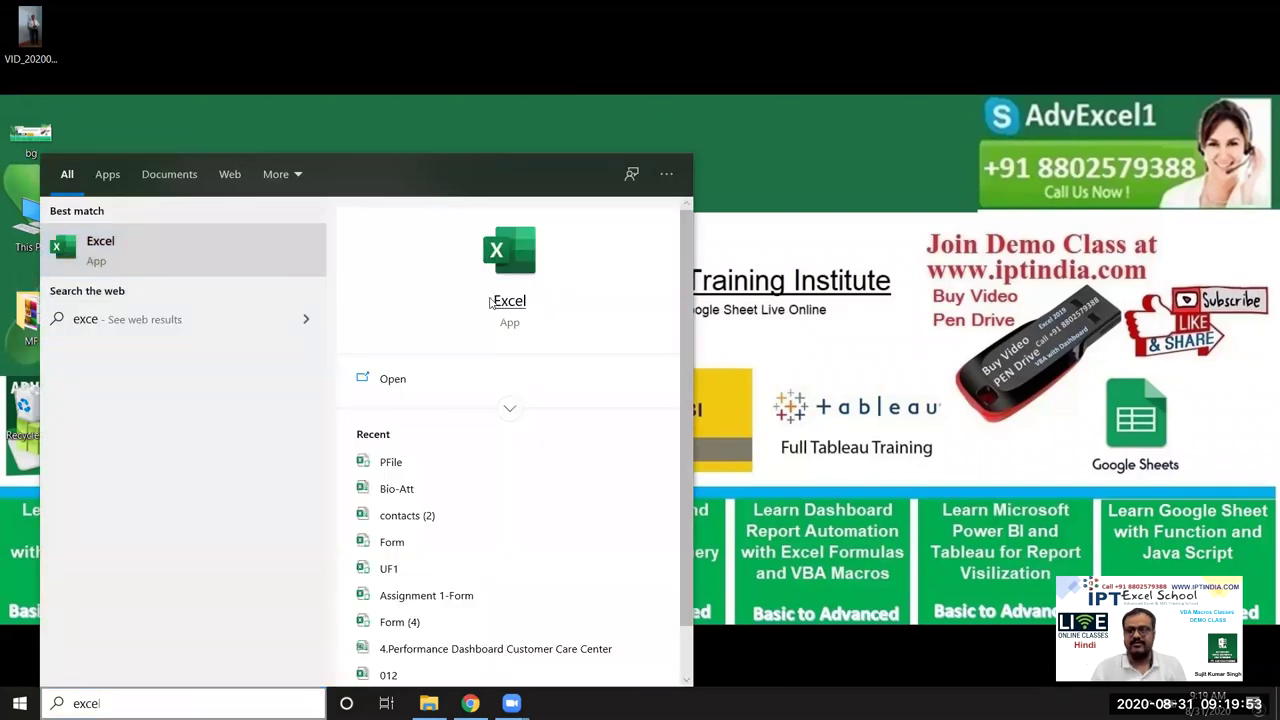
pyautogui.click(497, 302)
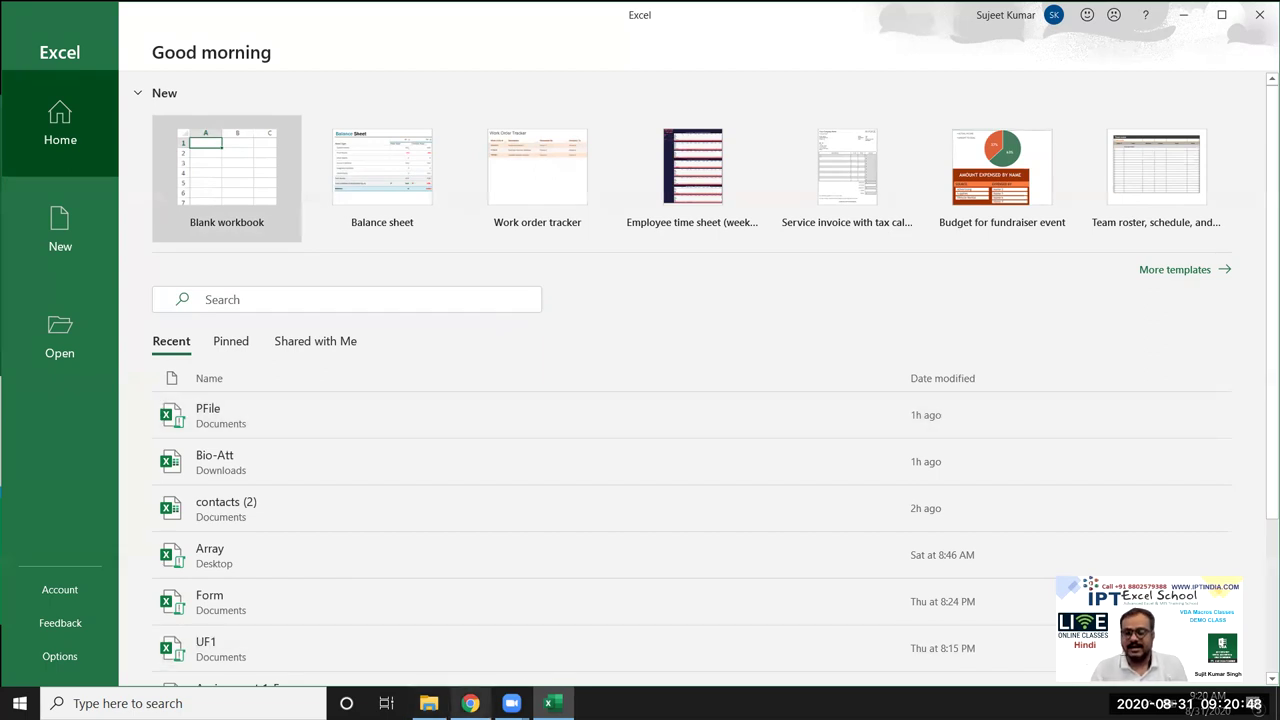
pyautogui.moveTo(470, 703)
pyautogui.click(531, 623)
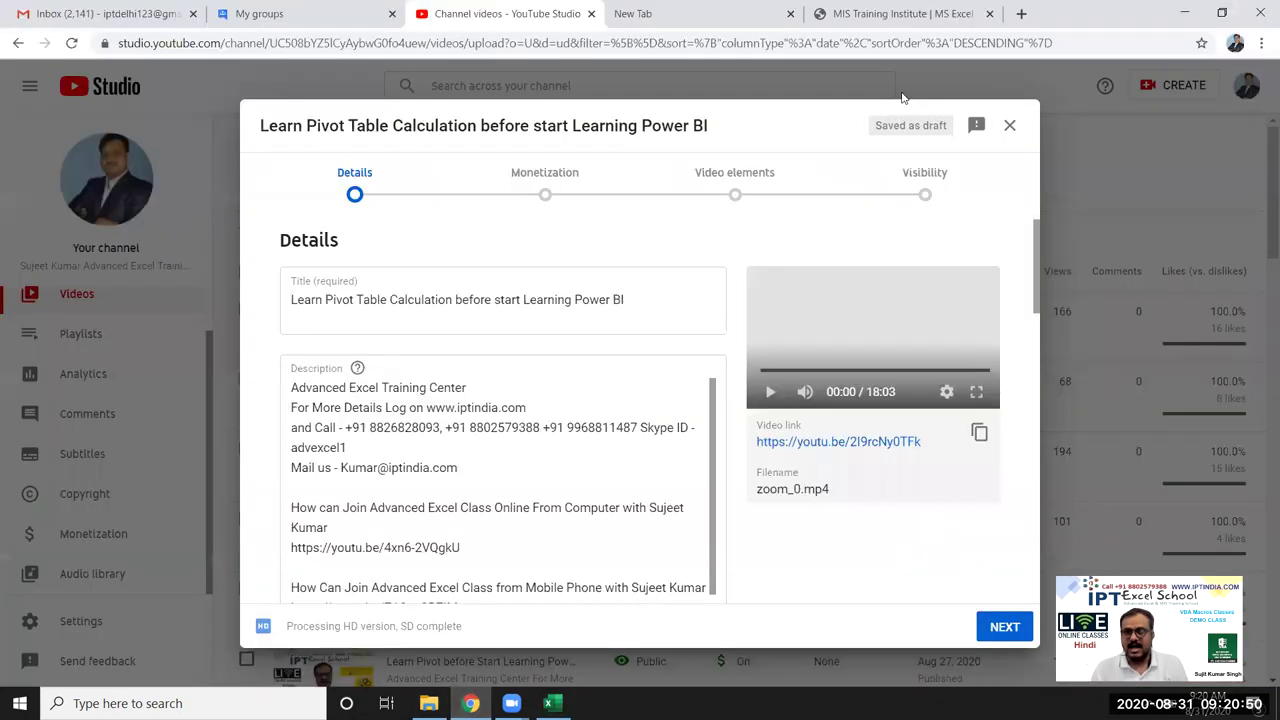
# - Open the iptindia.com Excel VBA Macros course page, highlight Basic Macros Programming, and close the popup
pyautogui.click(935, 16)
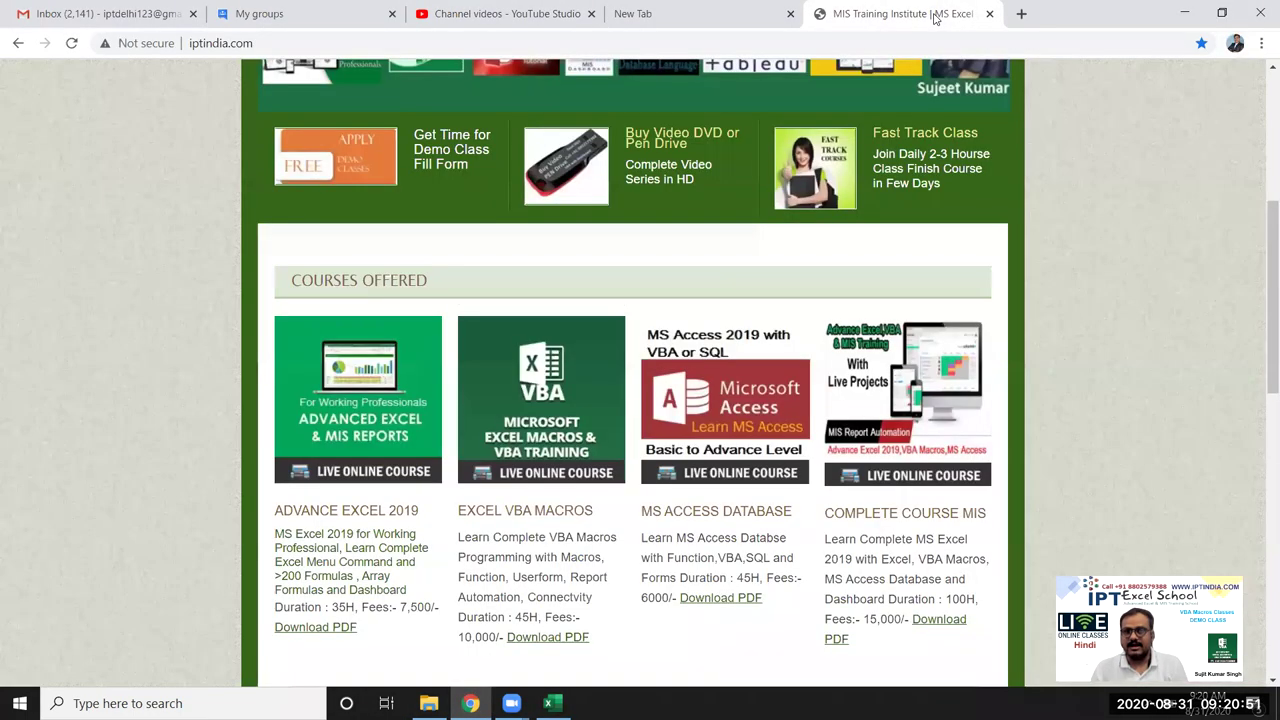
pyautogui.click(563, 377)
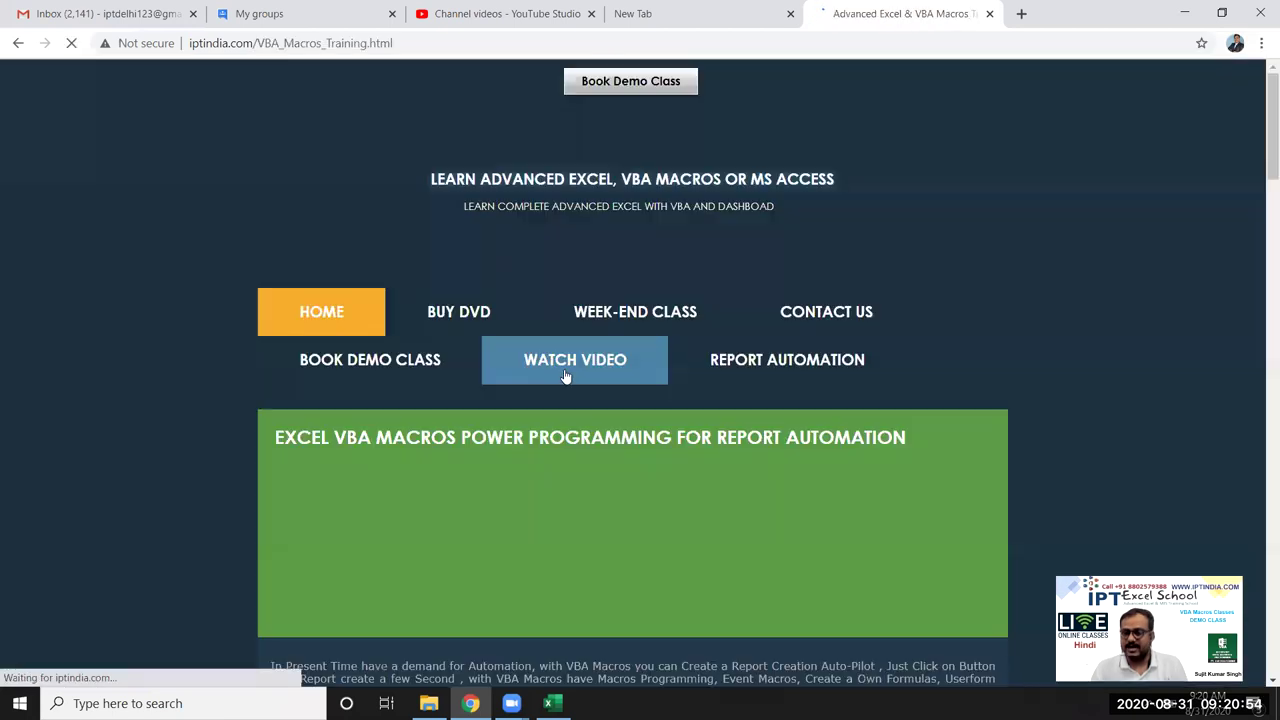
pyautogui.scroll(-5, 577, 378)
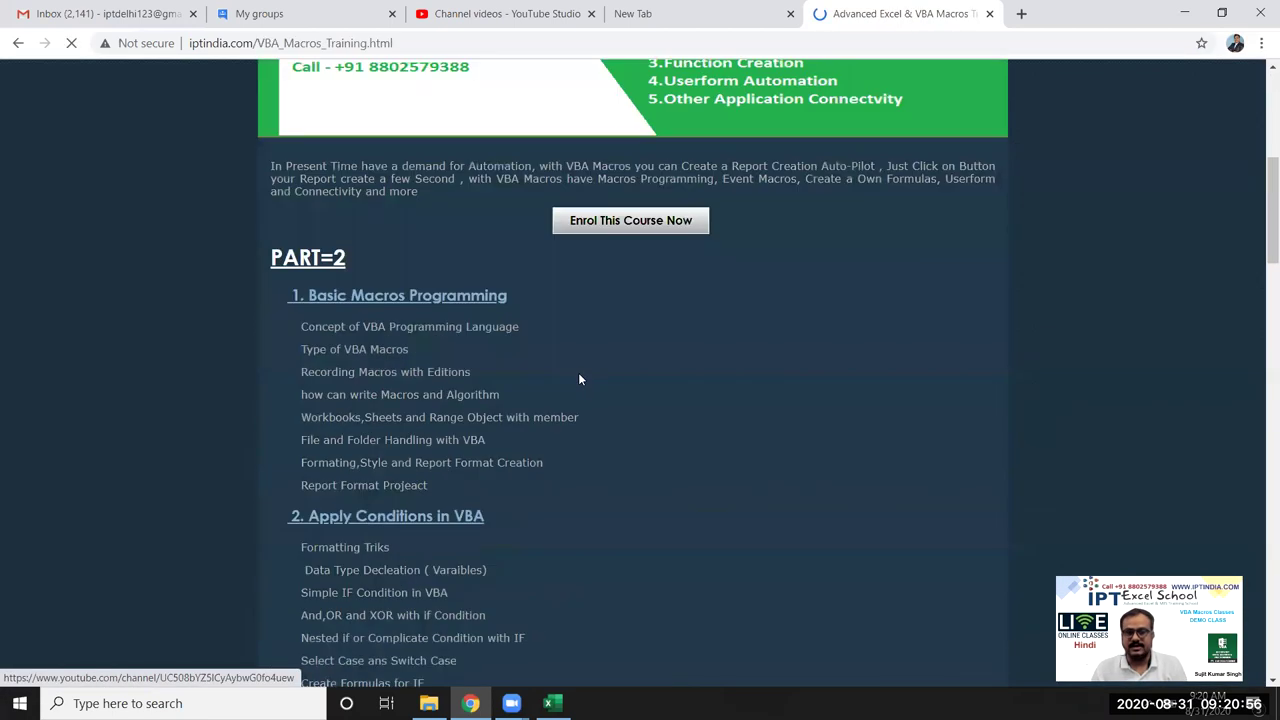
pyautogui.scroll(-4, 300, 360)
pyautogui.scroll(-6, 316, 350)
pyautogui.scroll(-5, 316, 350)
pyautogui.scroll(-4, 317, 350)
pyautogui.scroll(4, 317, 347)
pyautogui.scroll(6, 321, 346)
pyautogui.scroll(6, 321, 346)
pyautogui.scroll(4, 325, 343)
pyautogui.moveTo(534, 376); pyautogui.dragTo(318, 376)
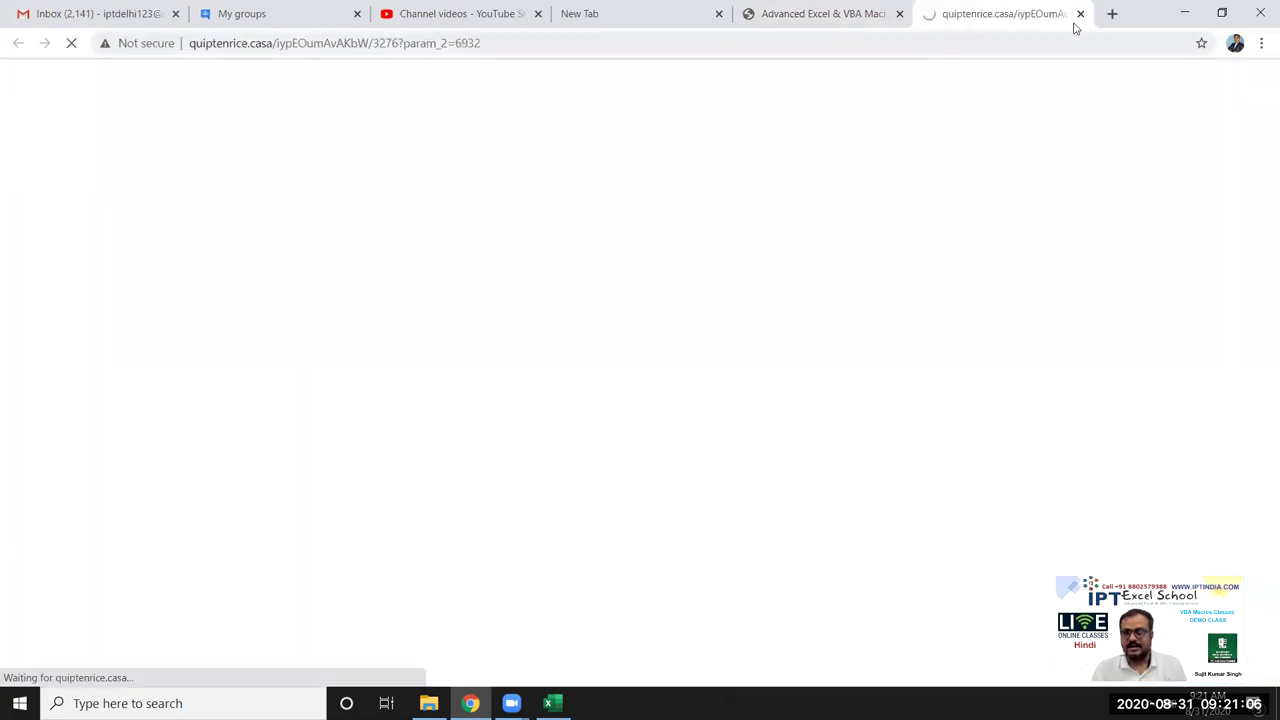
pyautogui.click(1080, 13)
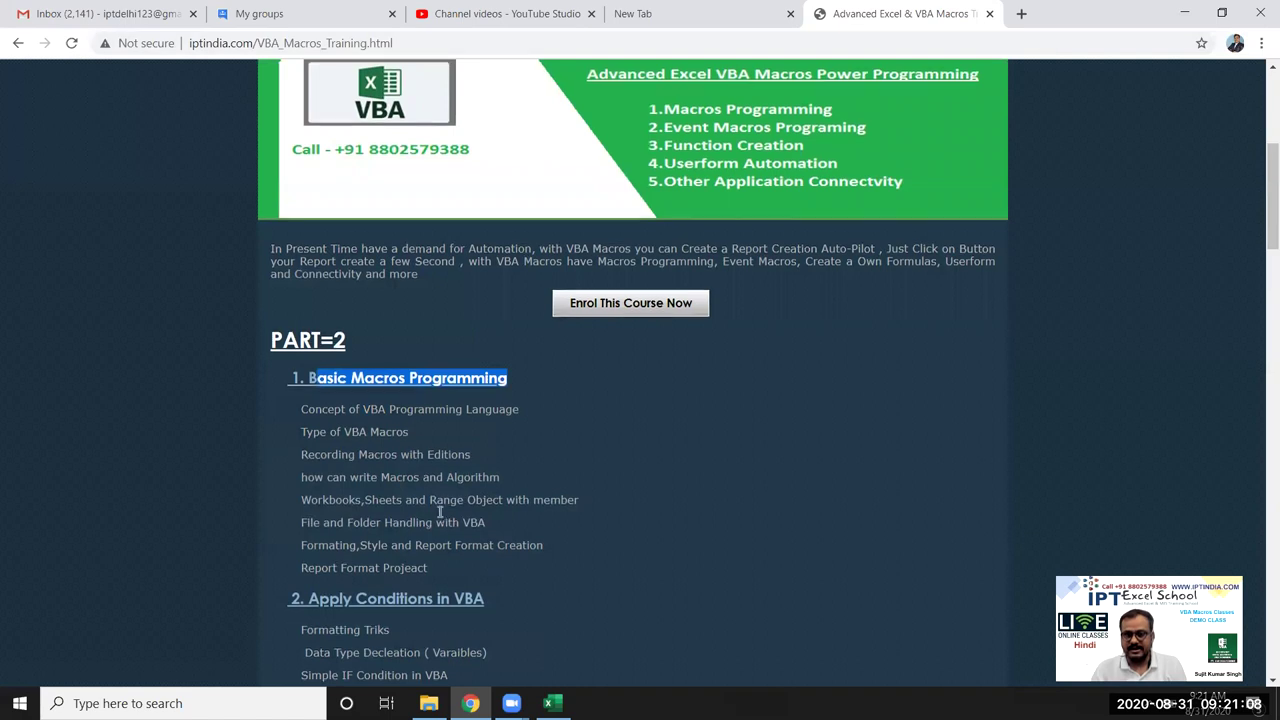
# - Highlight the syllabus headings down through section 5 VBA functions and Advanced Formulas/Function
pyautogui.scroll(-3, 480, 398)
pyautogui.moveTo(484, 350); pyautogui.dragTo(277, 356)
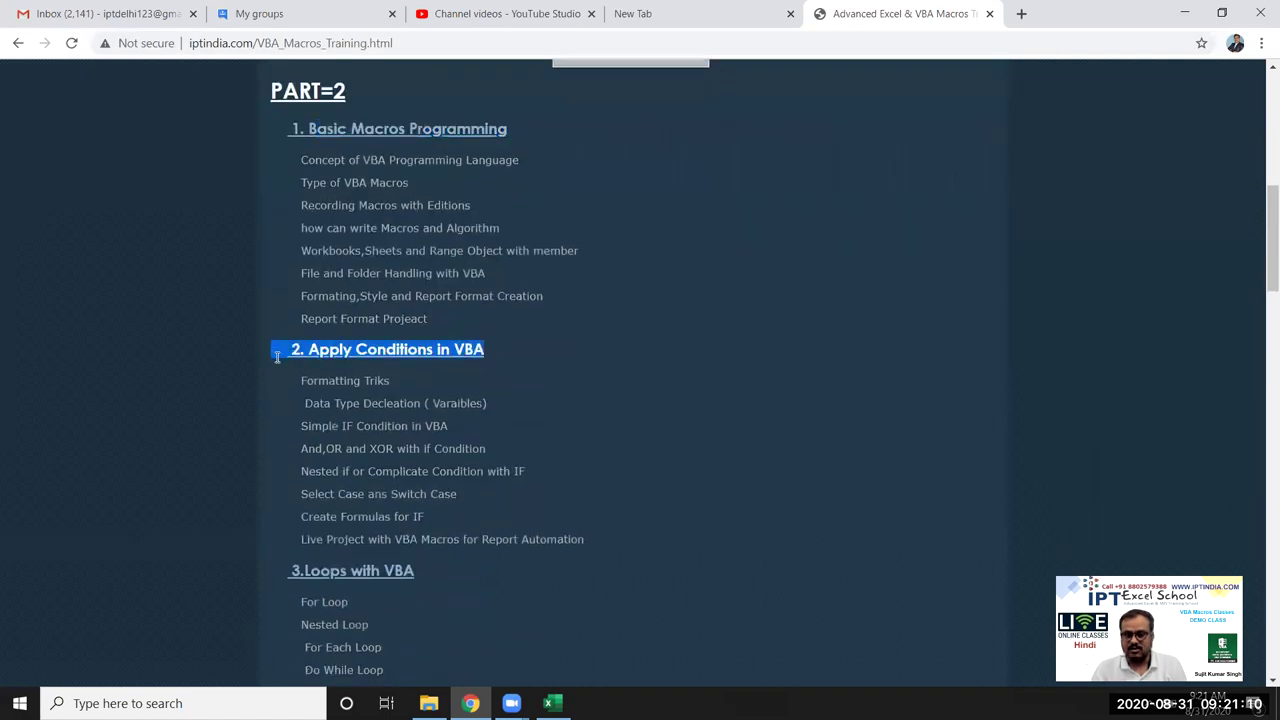
pyautogui.scroll(-3, 277, 357)
pyautogui.moveTo(415, 321); pyautogui.dragTo(304, 322)
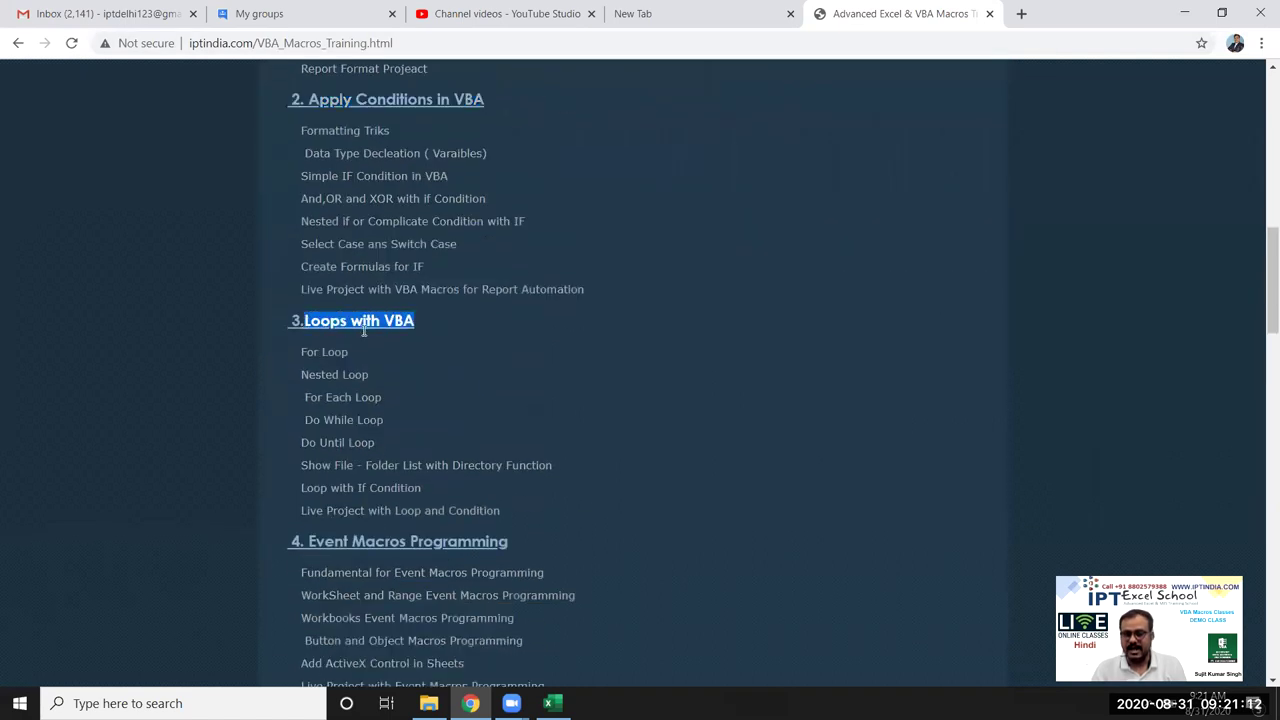
pyautogui.scroll(-3, 363, 333)
pyautogui.moveTo(514, 290); pyautogui.dragTo(298, 294)
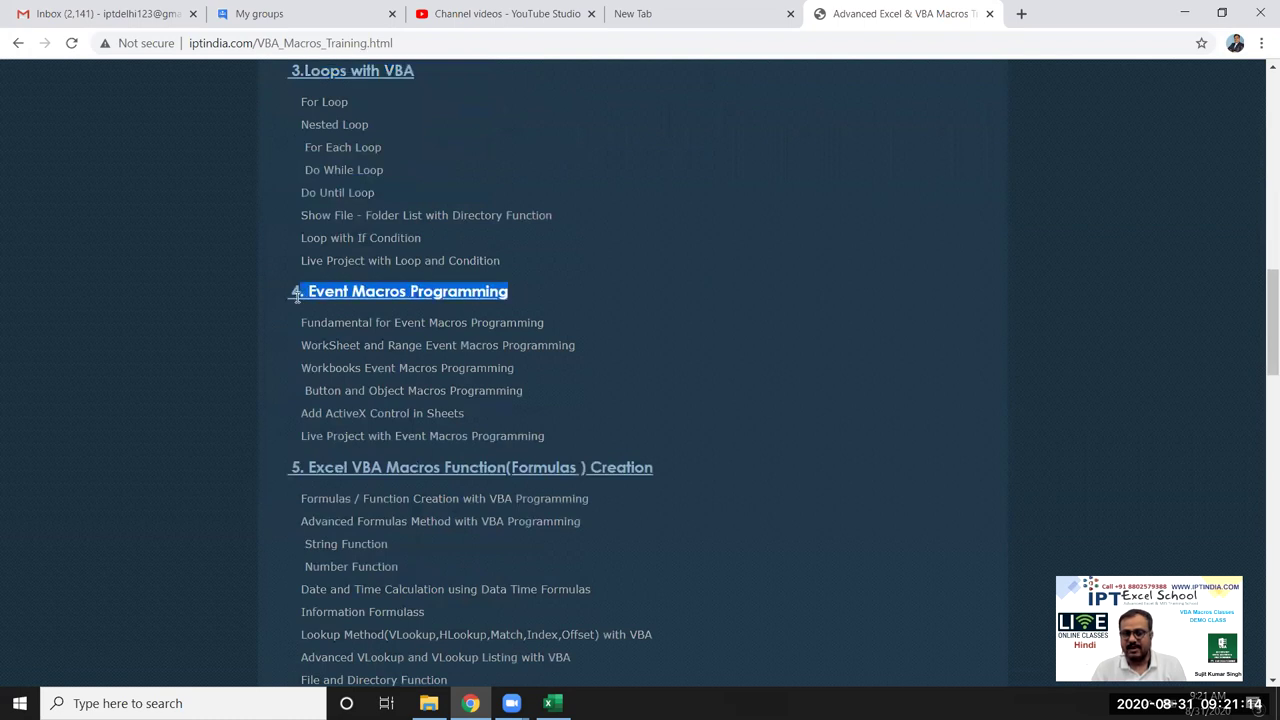
pyautogui.scroll(-3, 297, 294)
pyautogui.moveTo(641, 216); pyautogui.dragTo(310, 210)
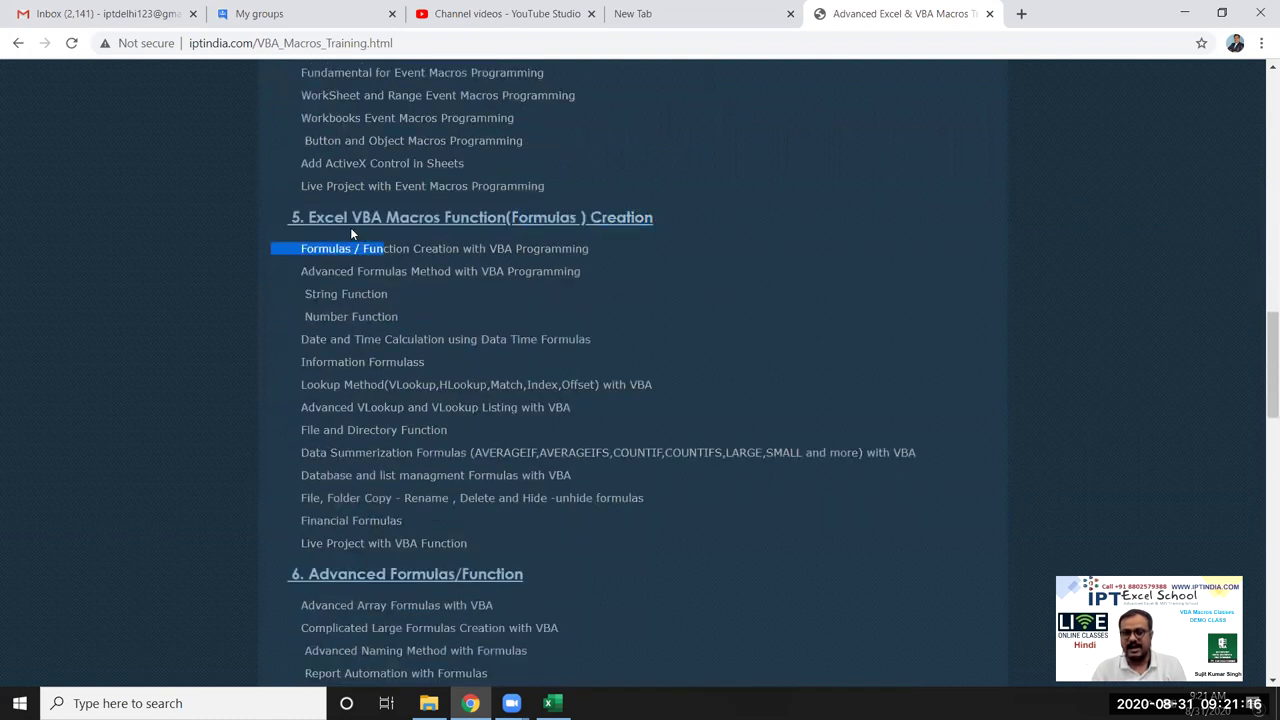
pyautogui.click(310, 210)
pyautogui.scroll(-3, 310, 210)
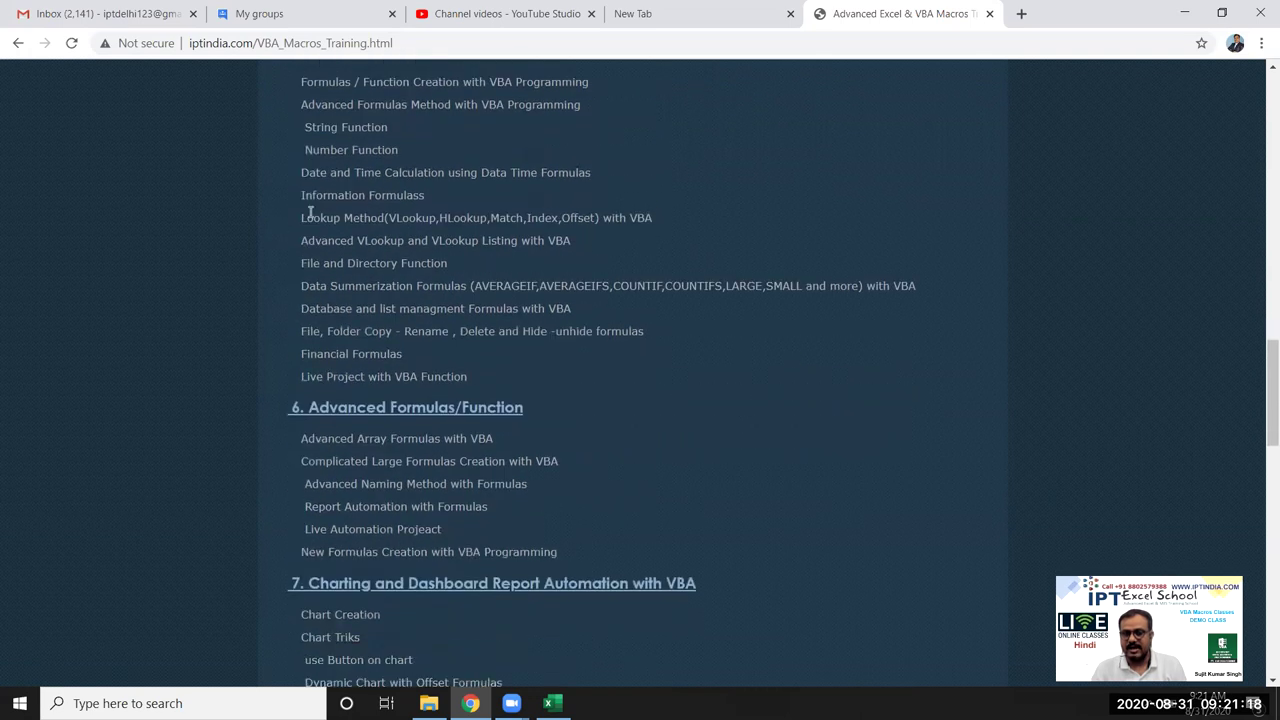
pyautogui.moveTo(526, 335); pyautogui.dragTo(321, 332)
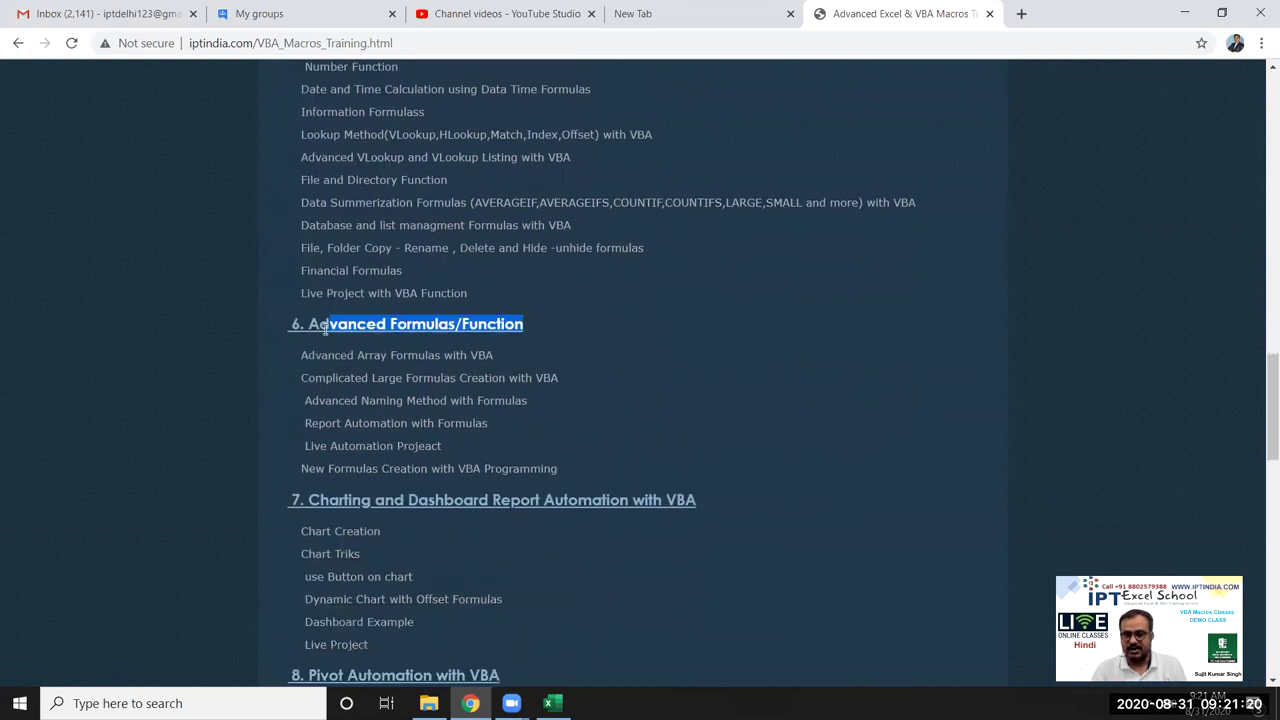
# - Highlight the charting/dashboard, UserForm, picture automation and section 11 headings
pyautogui.scroll(-3, 514, 293)
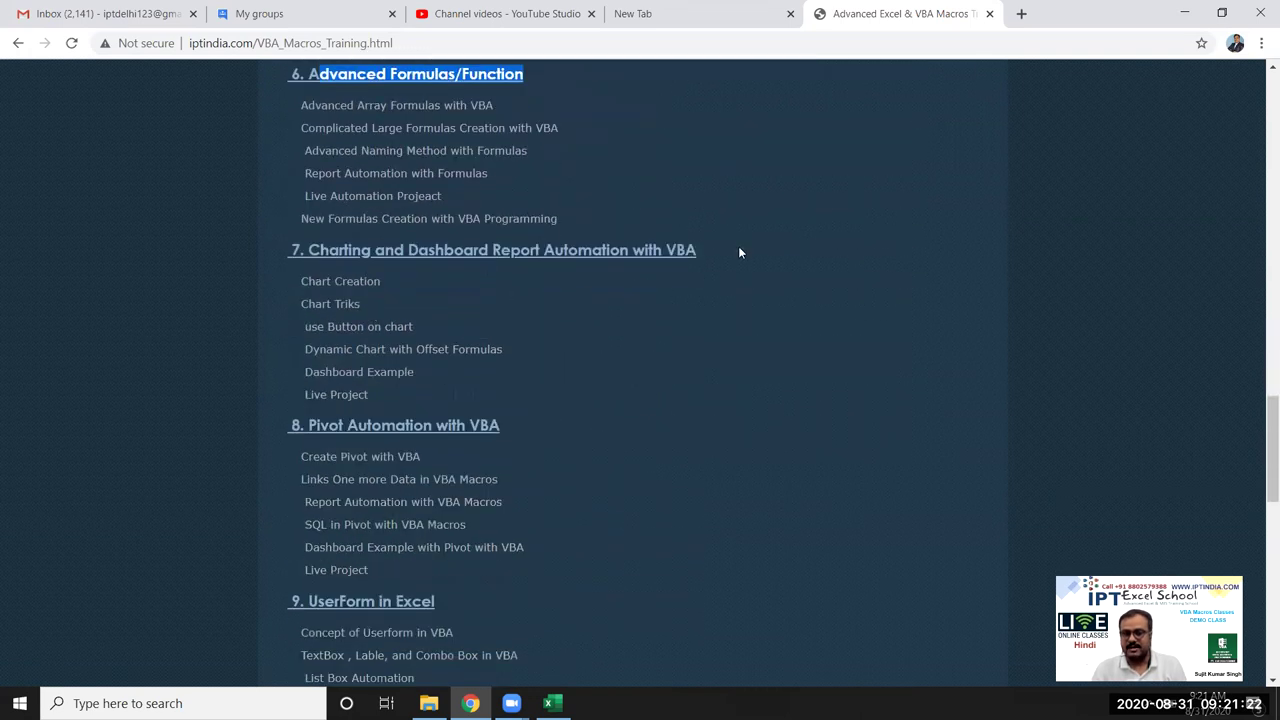
pyautogui.moveTo(712, 250); pyautogui.dragTo(313, 242)
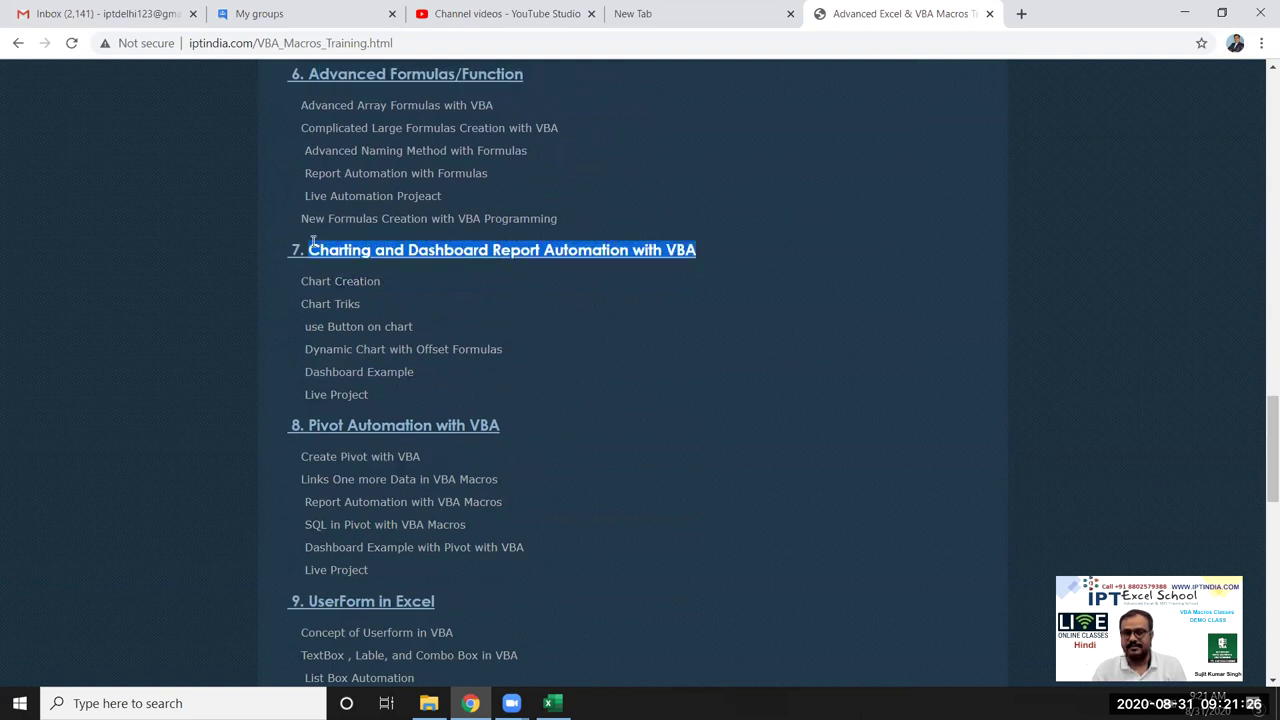
pyautogui.scroll(-1, 313, 242)
pyautogui.scroll(-1, 517, 291)
pyautogui.moveTo(520, 268)
pyautogui.mouseDown()
pyautogui.moveTo(372, 273)
pyautogui.moveTo(362, 257)
pyautogui.mouseUp()
pyautogui.click(565, 288)
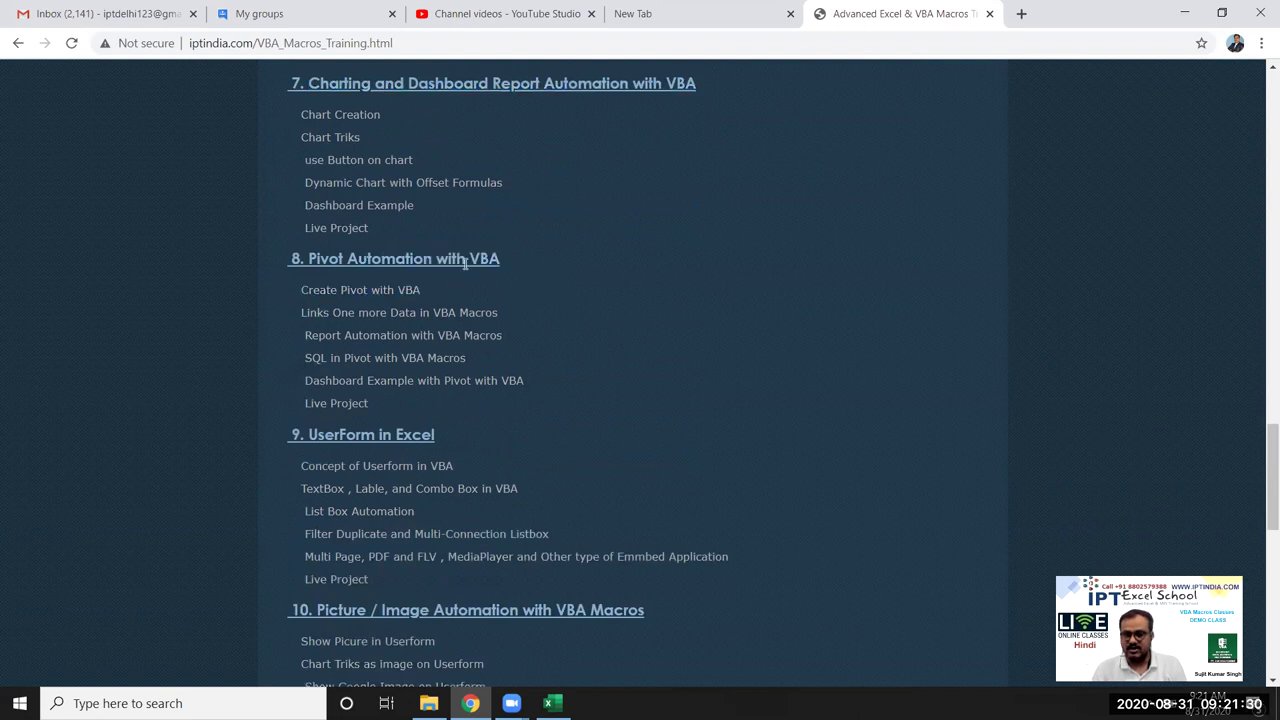
pyautogui.moveTo(500, 260); pyautogui.dragTo(308, 260)
pyautogui.scroll(-2, 480, 294)
pyautogui.moveTo(493, 270); pyautogui.dragTo(290, 272)
pyautogui.scroll(-2, 290, 275)
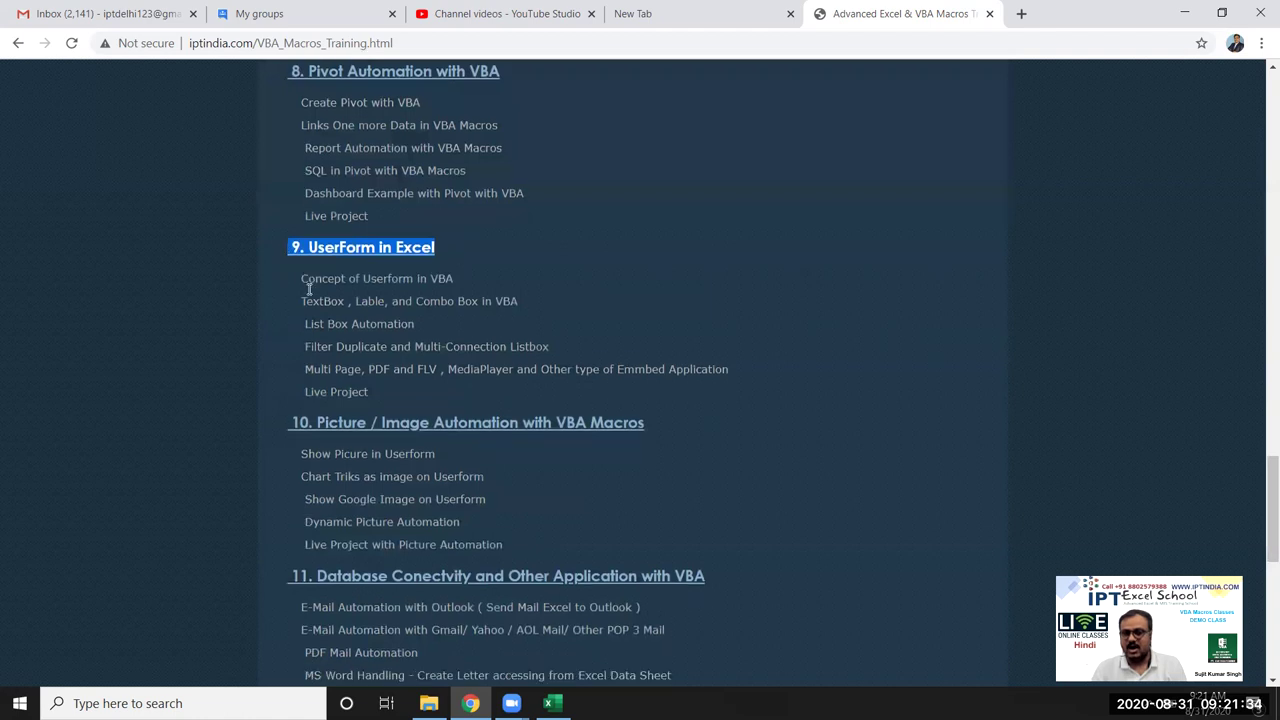
pyautogui.moveTo(662, 290); pyautogui.dragTo(313, 278)
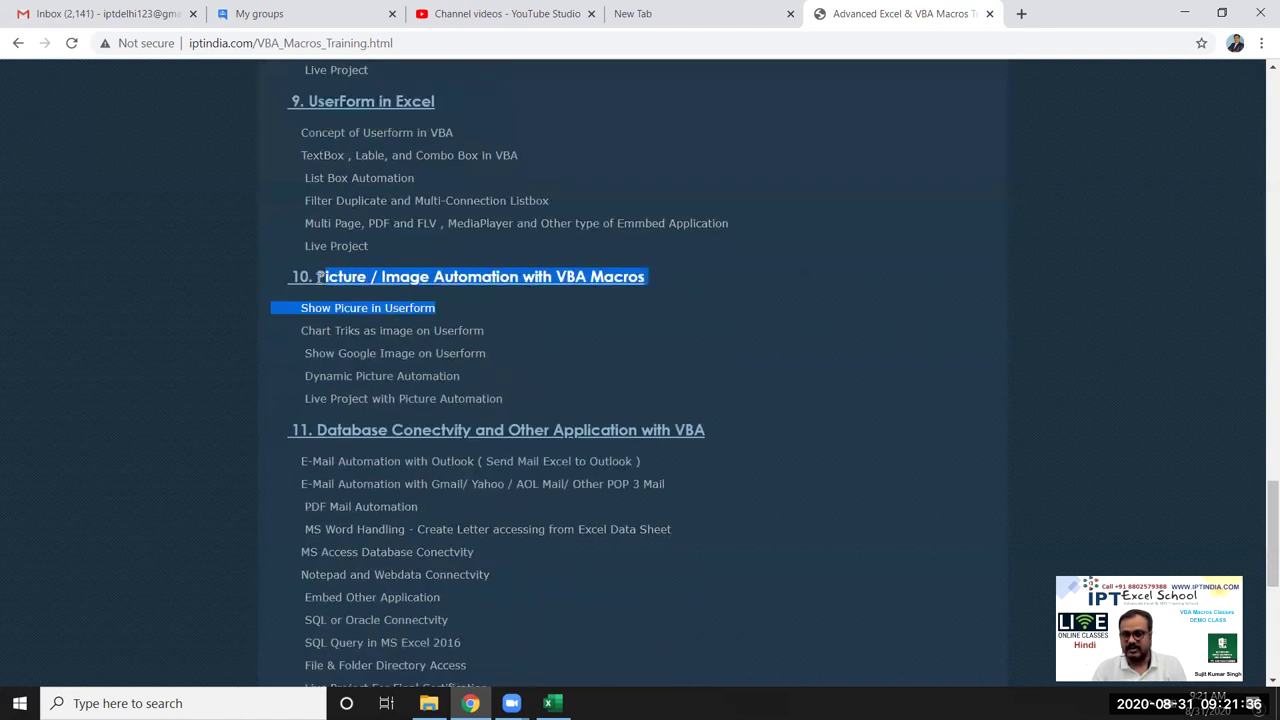
pyautogui.scroll(-2, 313, 278)
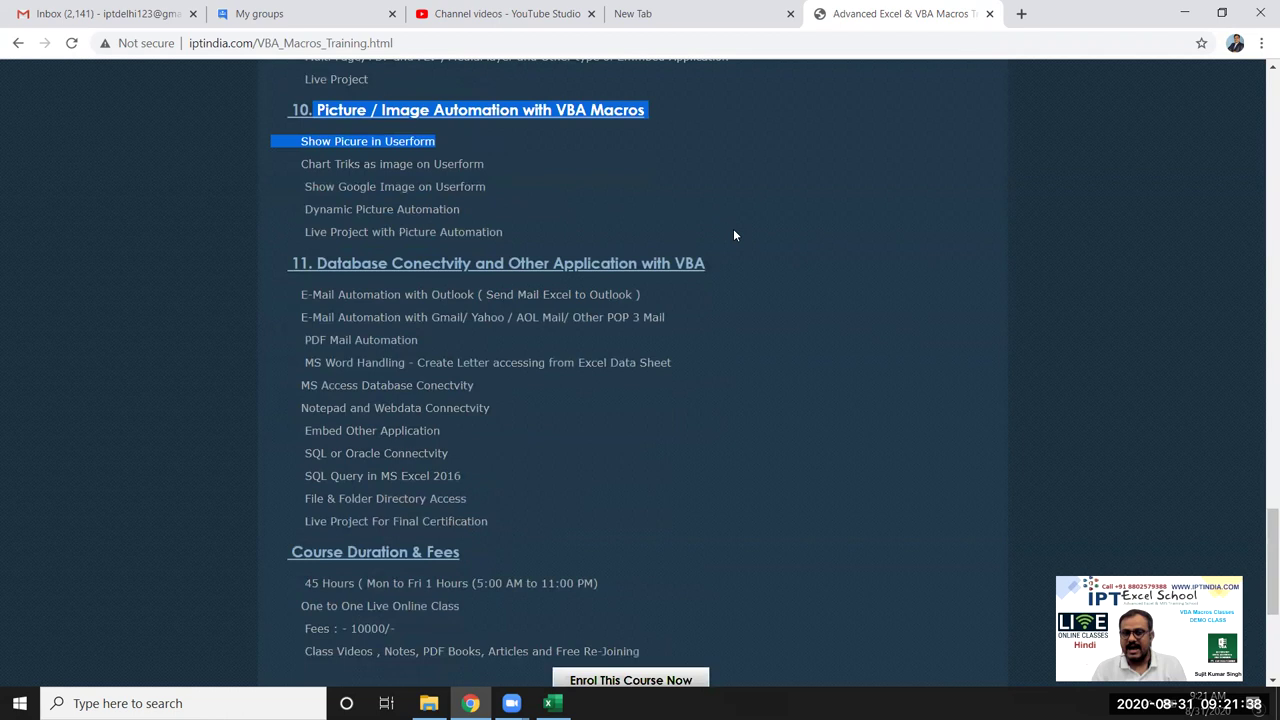
pyautogui.moveTo(706, 263); pyautogui.dragTo(554, 263)
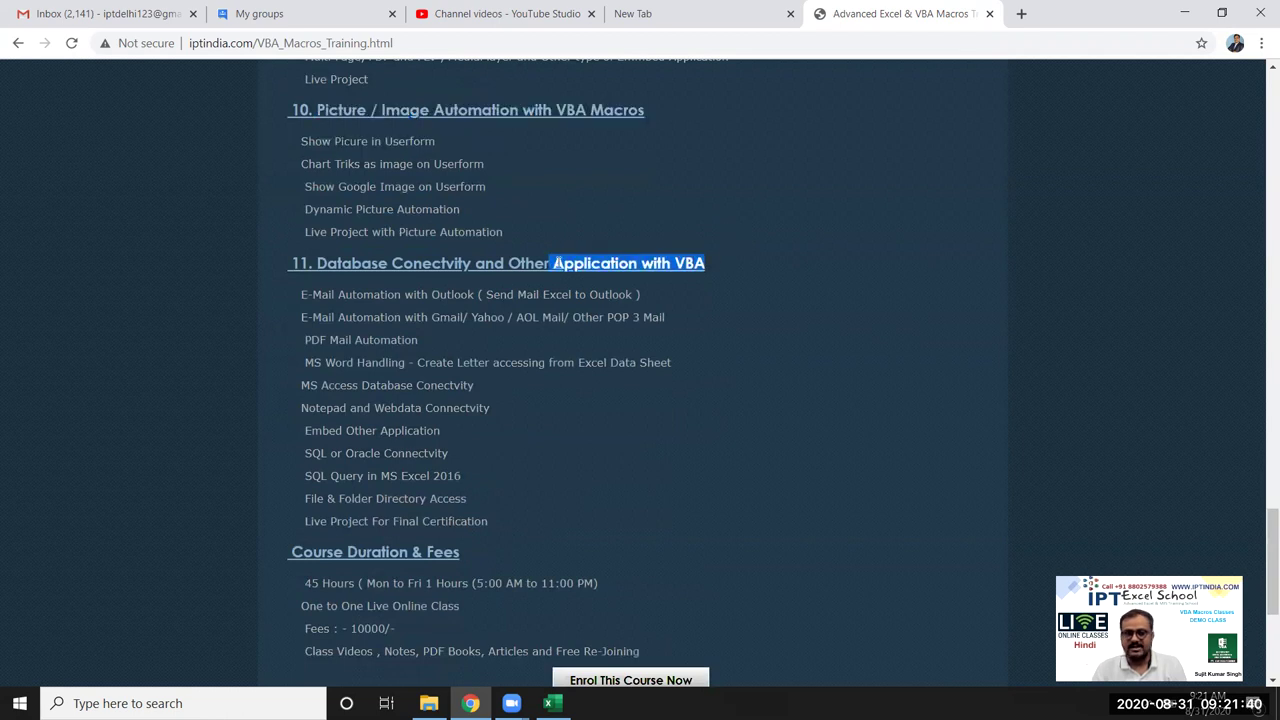
pyautogui.tripleClick(491, 294)
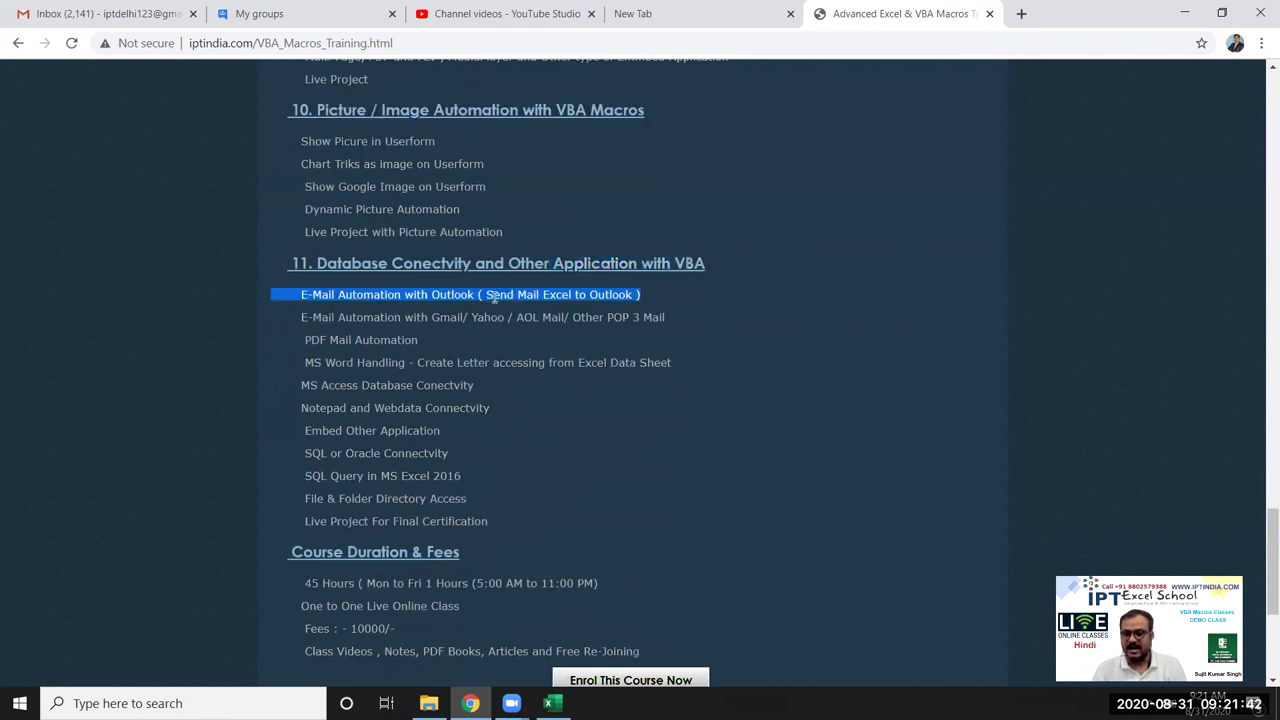
pyautogui.doubleClick(488, 317)
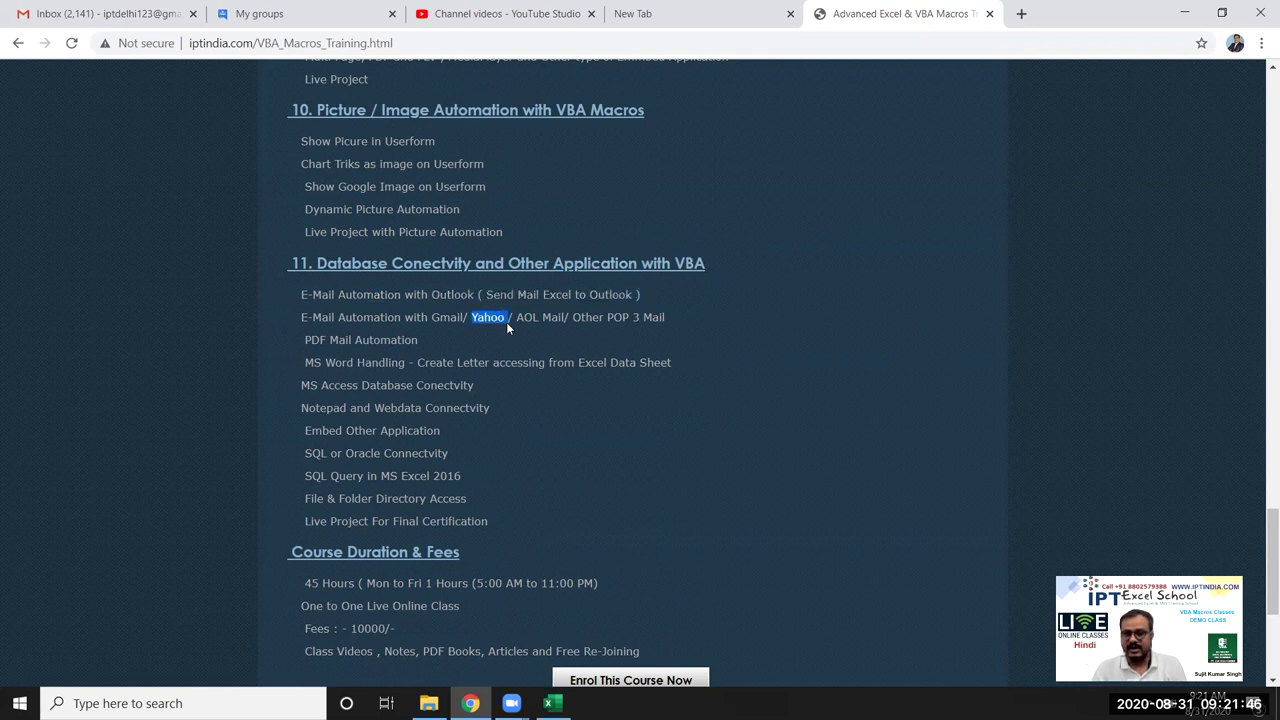
pyautogui.scroll(-2, 508, 323)
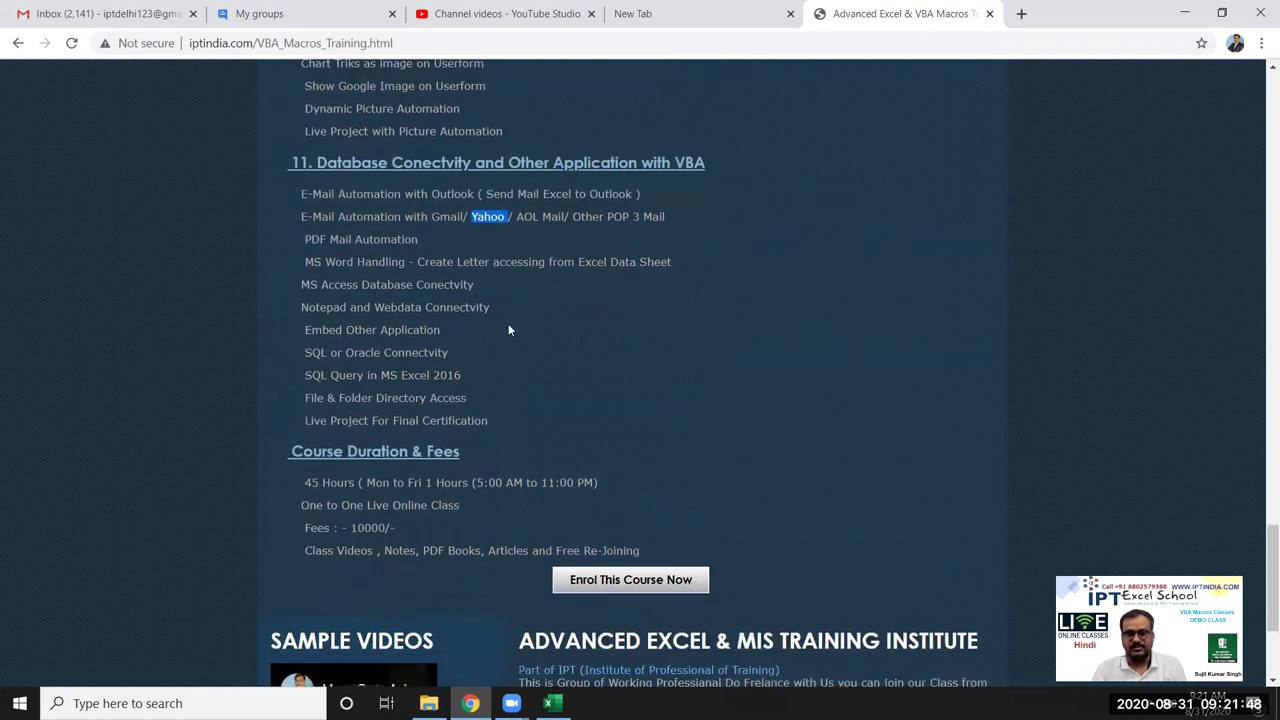
pyautogui.doubleClick(371, 172)
pyautogui.click(371, 171)
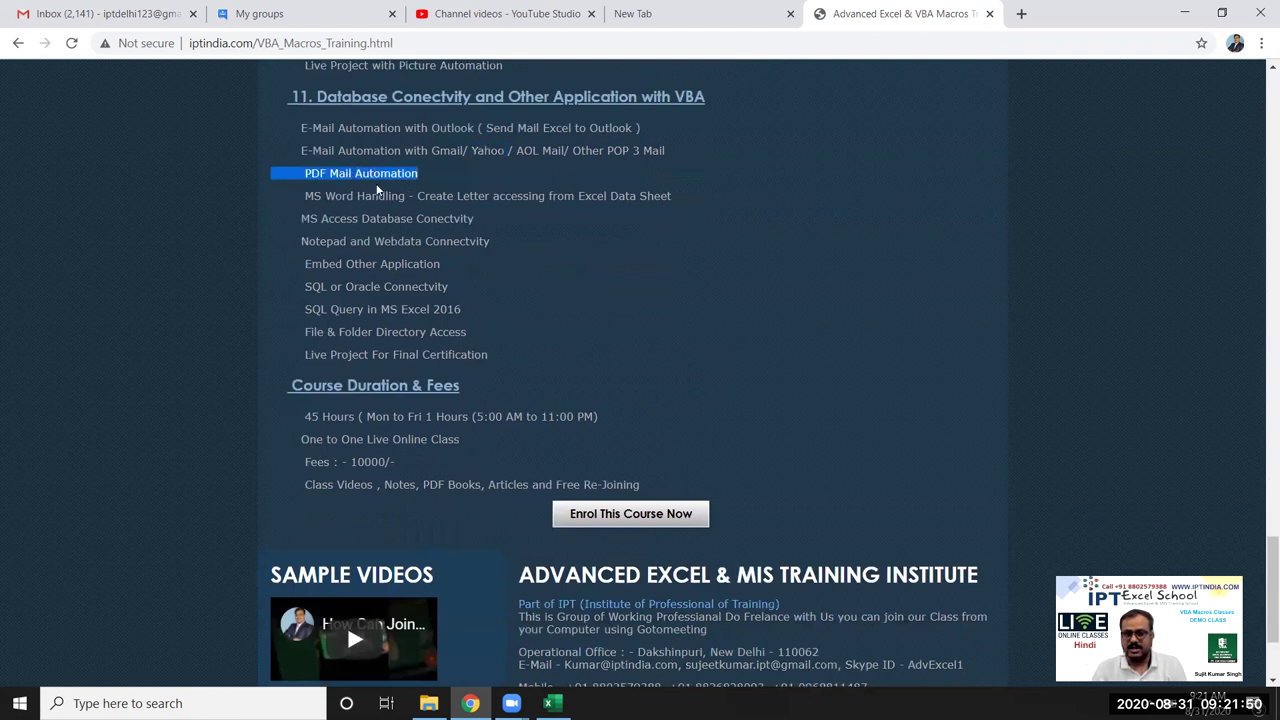
pyautogui.doubleClick(376, 194)
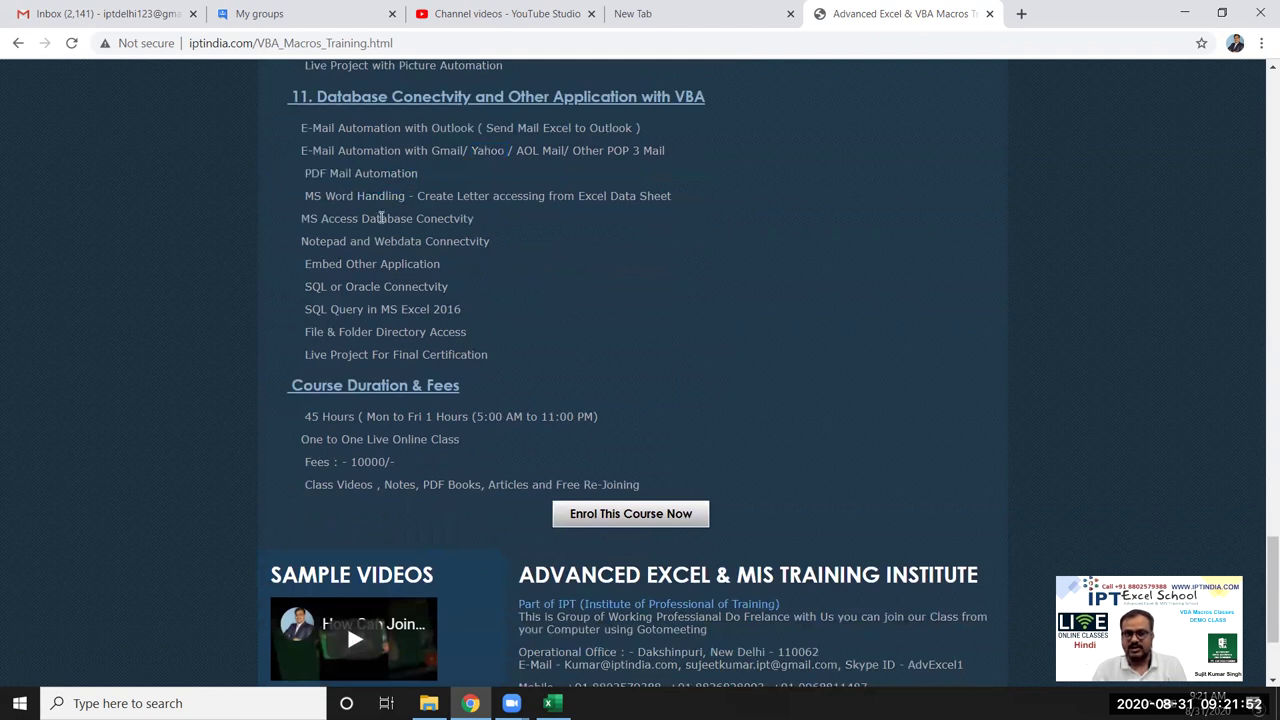
pyautogui.tripleClick(381, 216)
pyautogui.doubleClick(389, 240)
pyautogui.click(385, 283)
pyautogui.moveTo(482, 366)
pyautogui.mouseDown()
pyautogui.moveTo(318, 235)
pyautogui.moveTo(316, 124)
pyautogui.mouseUp()
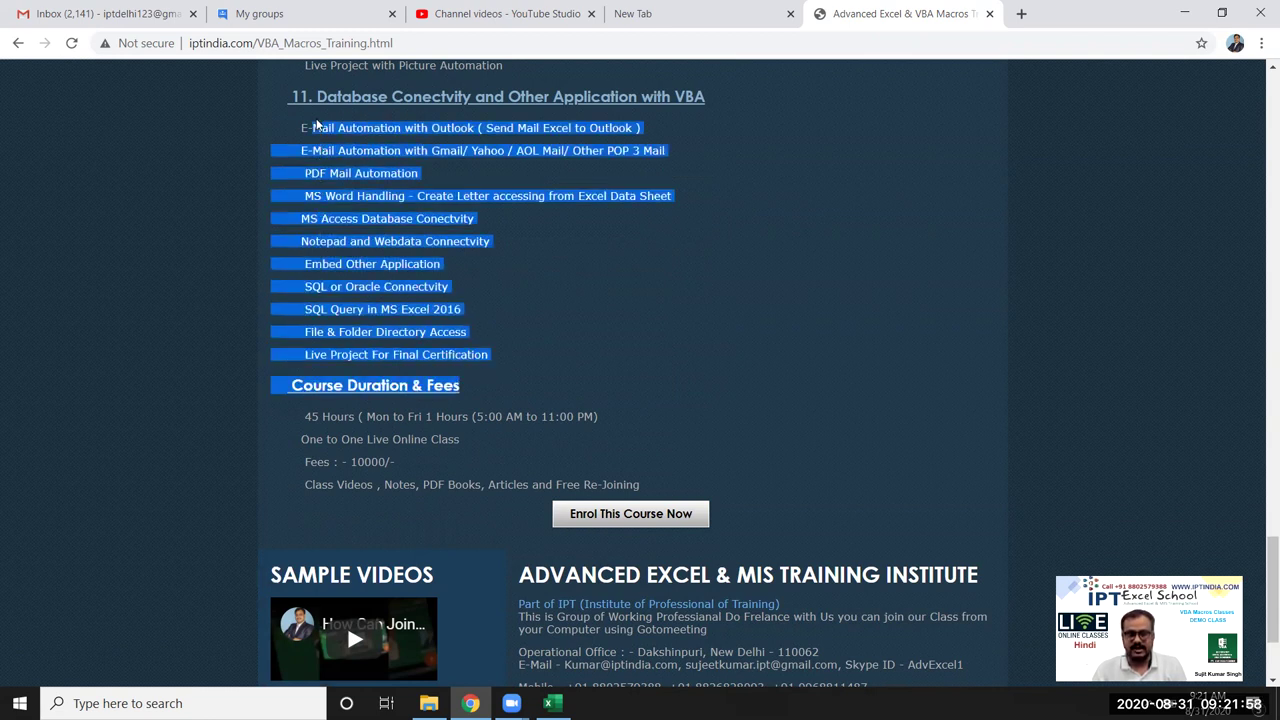
pyautogui.click(762, 362)
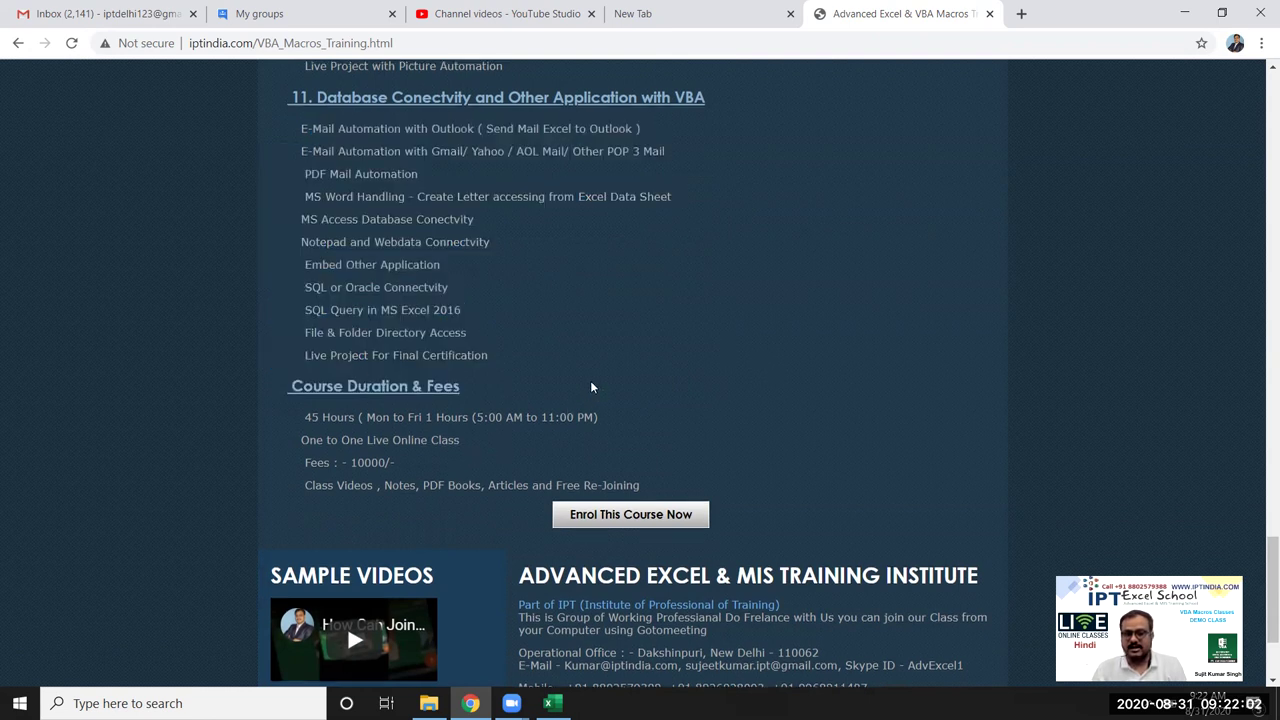
pyautogui.scroll(2, 590, 385)
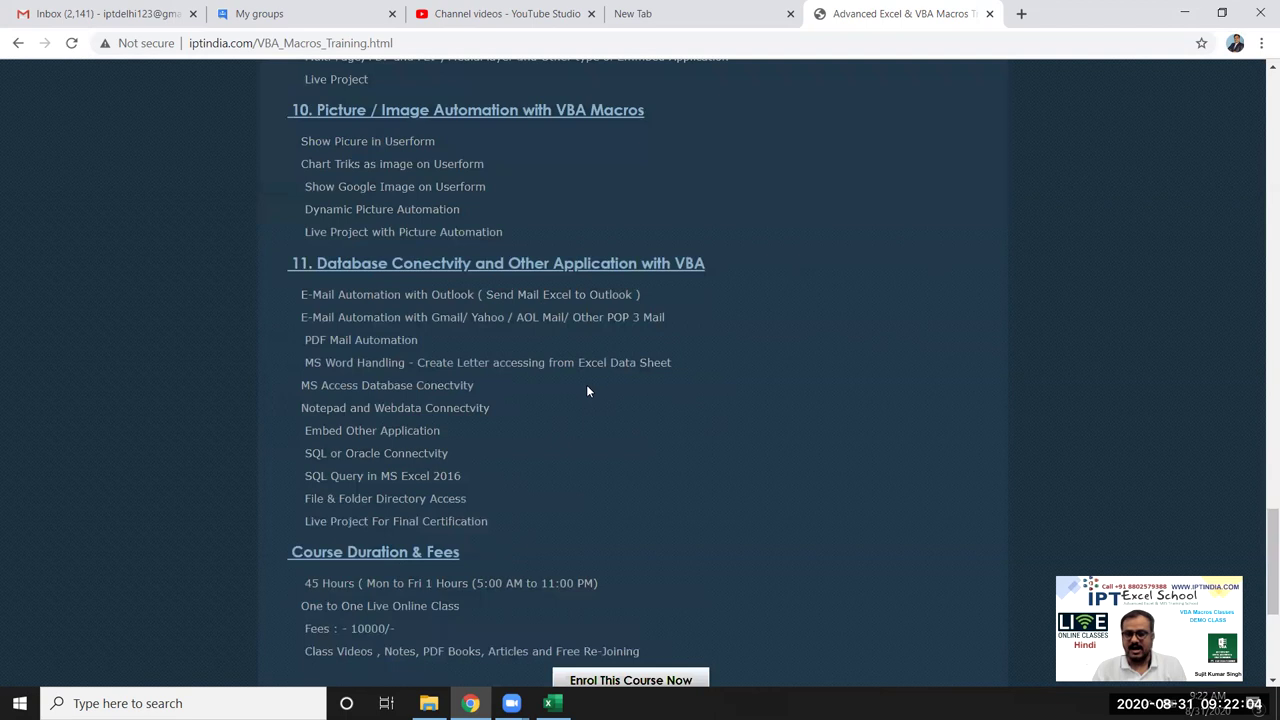
pyautogui.scroll(-2, 594, 617)
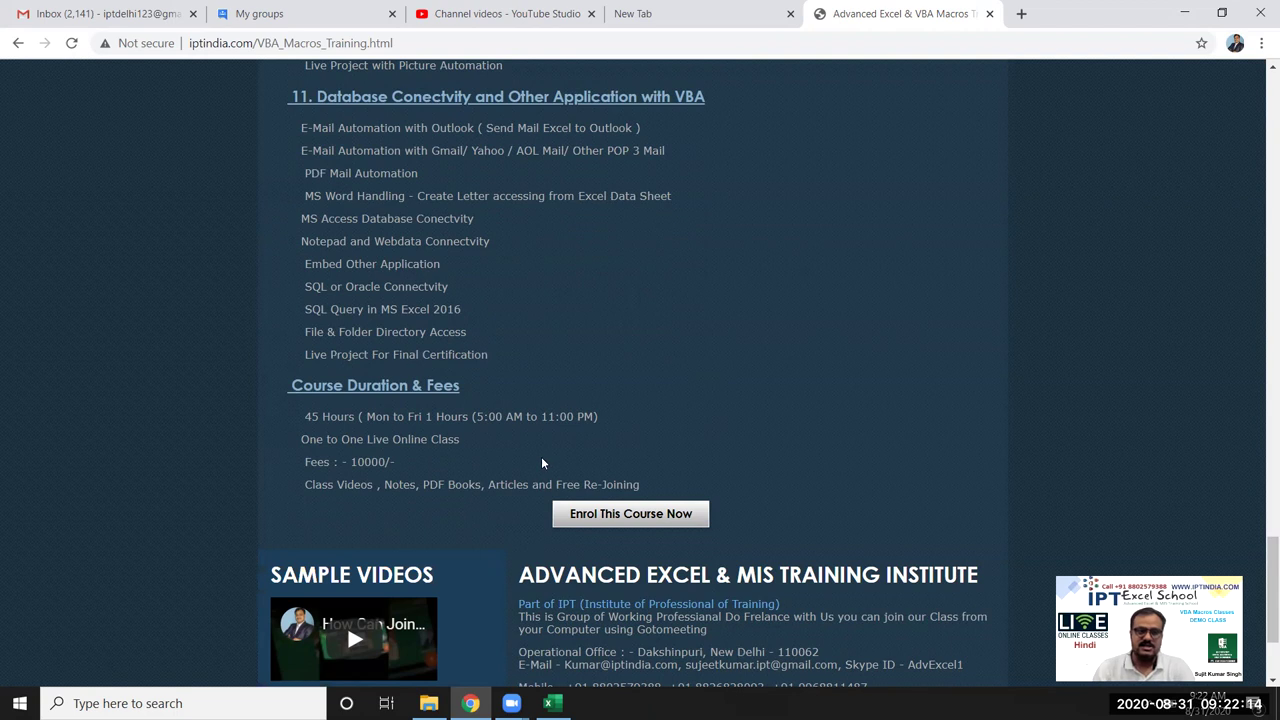
pyautogui.scroll(5, 542, 463)
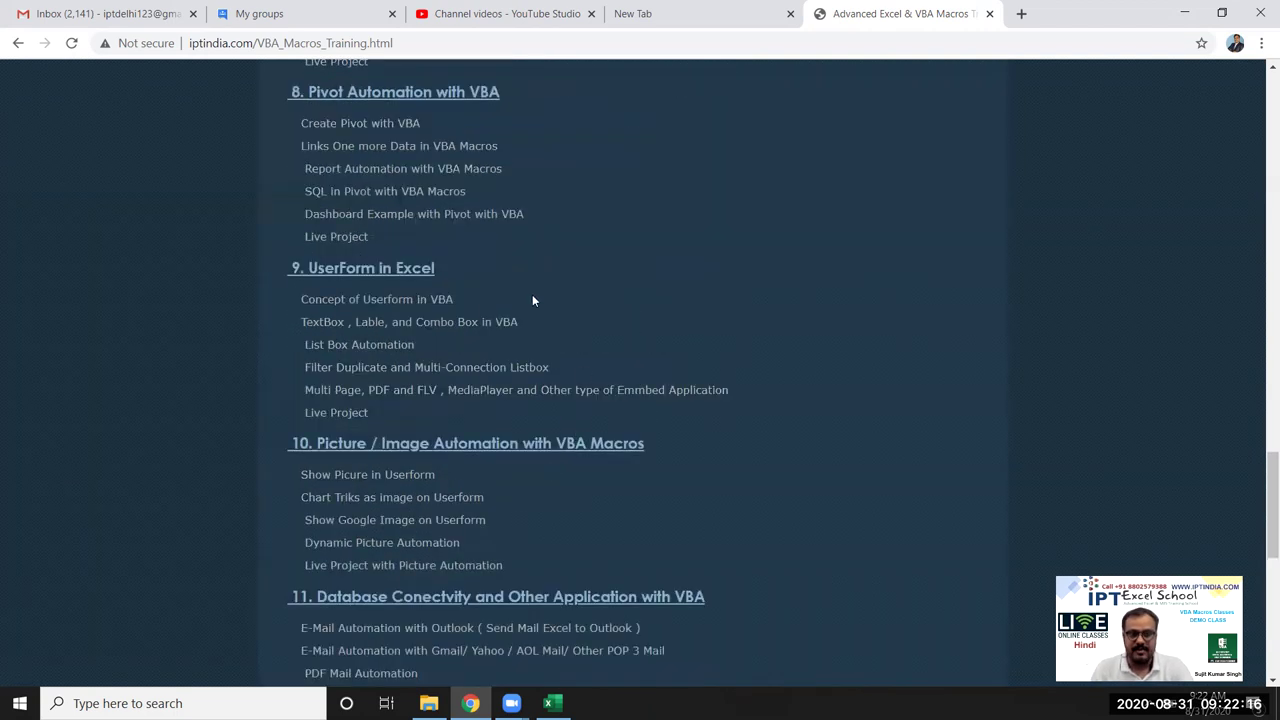
pyautogui.scroll(3, 532, 300)
pyautogui.moveTo(412, 456)
pyautogui.mouseDown()
pyautogui.moveTo(252, 450)
pyautogui.moveTo(305, 455)
pyautogui.mouseUp()
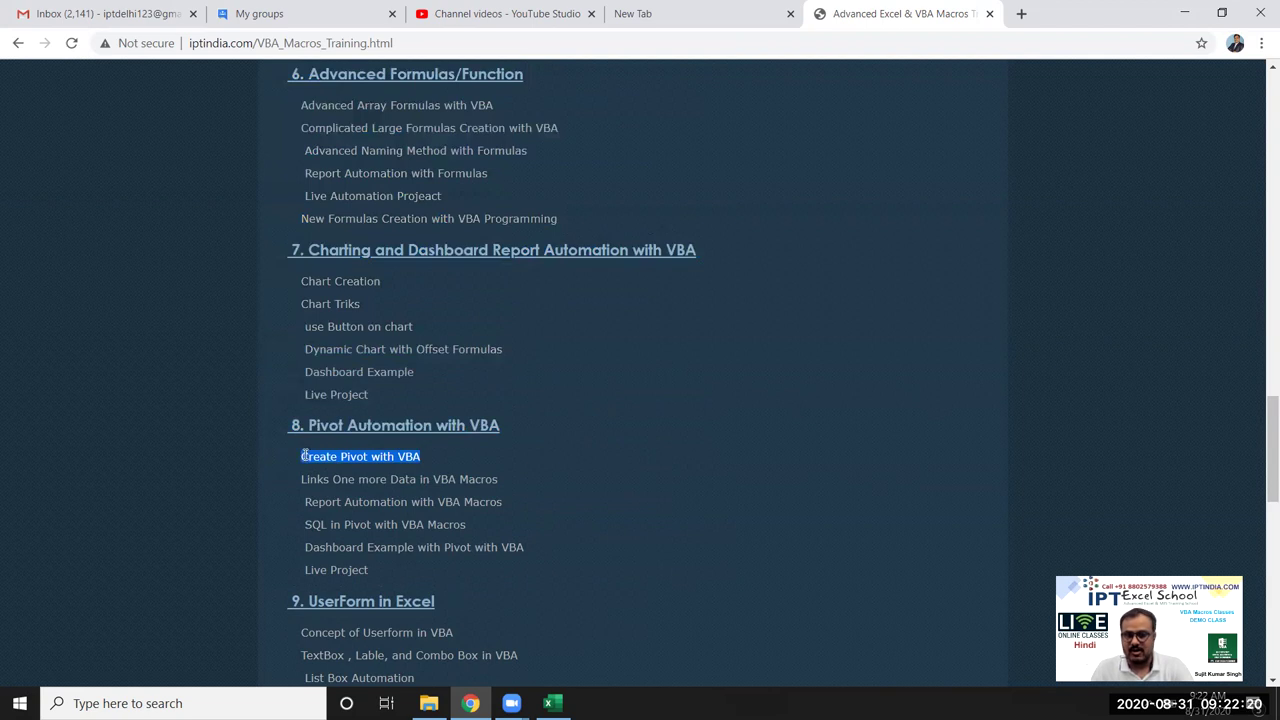
pyautogui.click(305, 455)
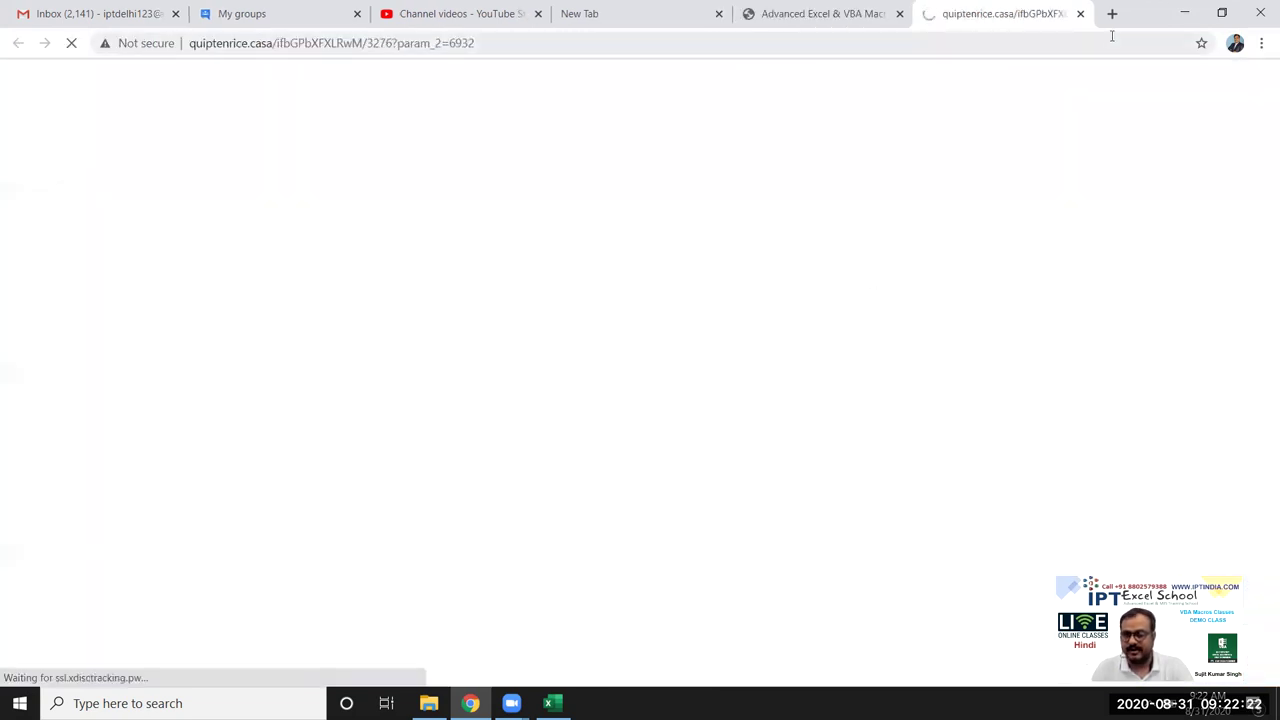
pyautogui.click(1082, 14)
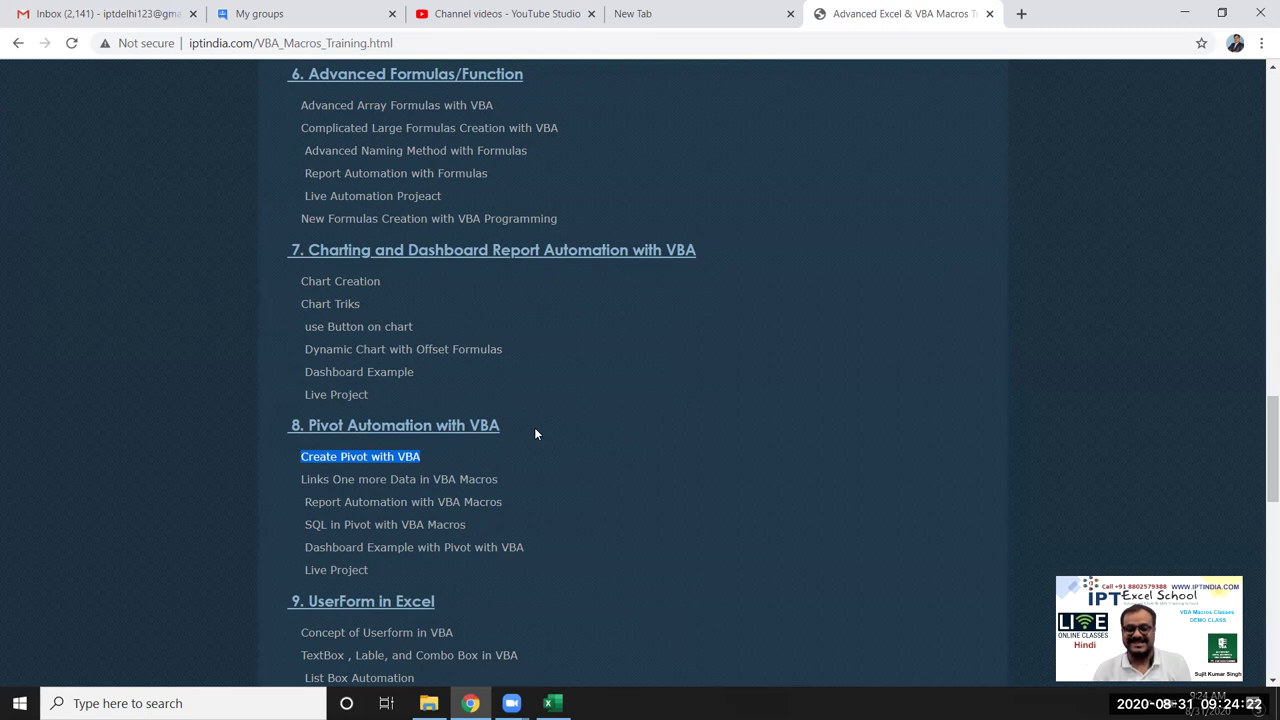
pyautogui.scroll(7, 537, 433)
pyautogui.scroll(4, 537, 433)
pyautogui.scroll(-5, 537, 433)
pyautogui.scroll(-5, 535, 430)
pyautogui.scroll(-10, 529, 427)
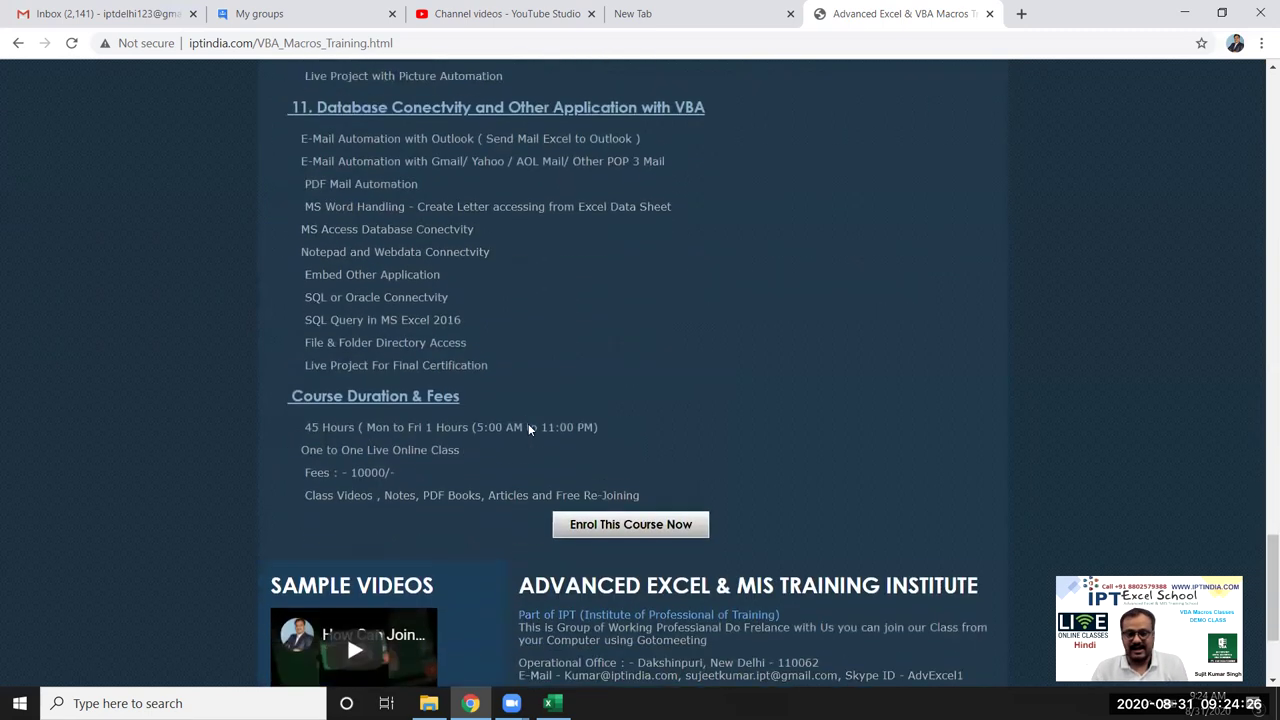
pyautogui.moveTo(372, 488)
pyautogui.mouseDown()
pyautogui.moveTo(296, 502)
pyautogui.moveTo(301, 487)
pyautogui.mouseUp()
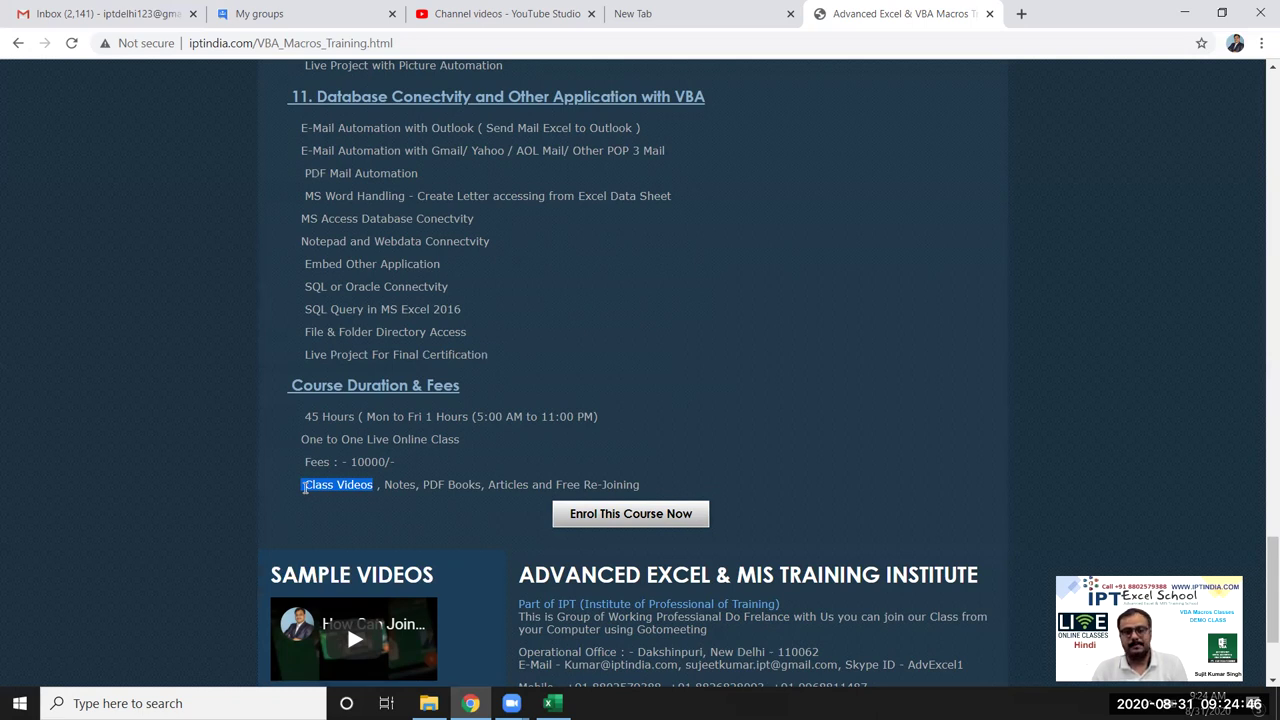
pyautogui.click(394, 488)
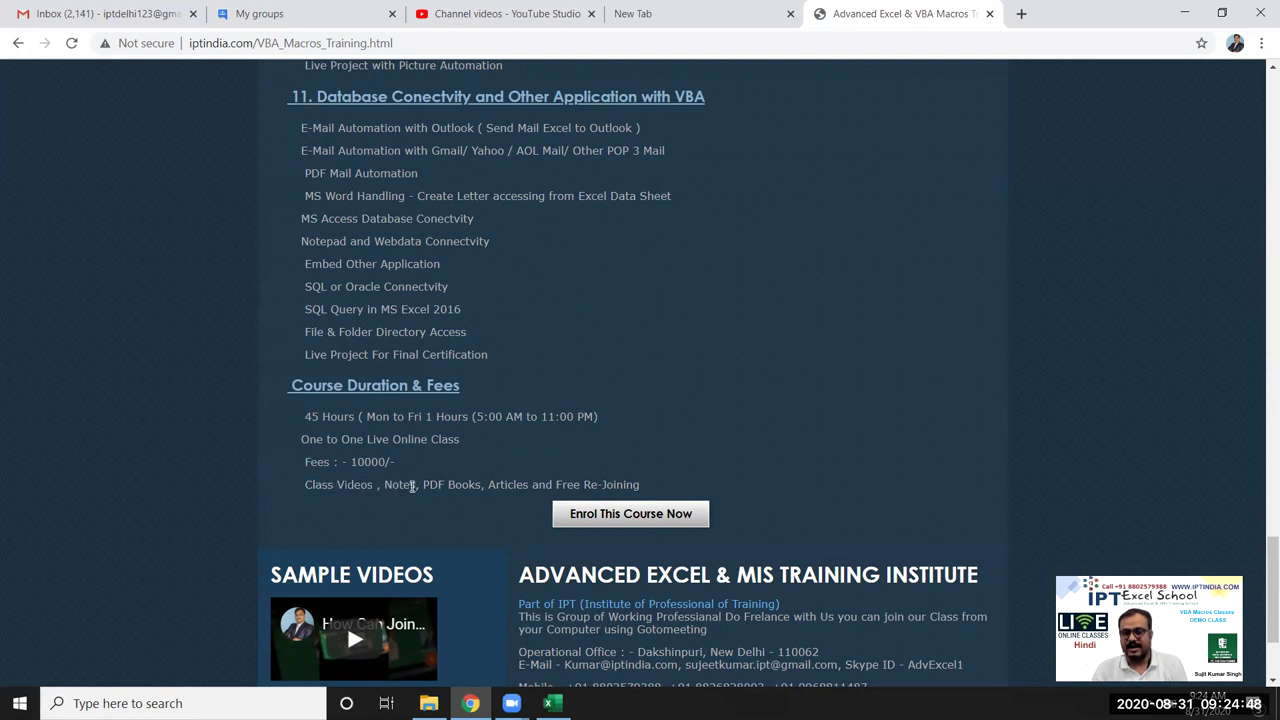
pyautogui.tripleClick(416, 485)
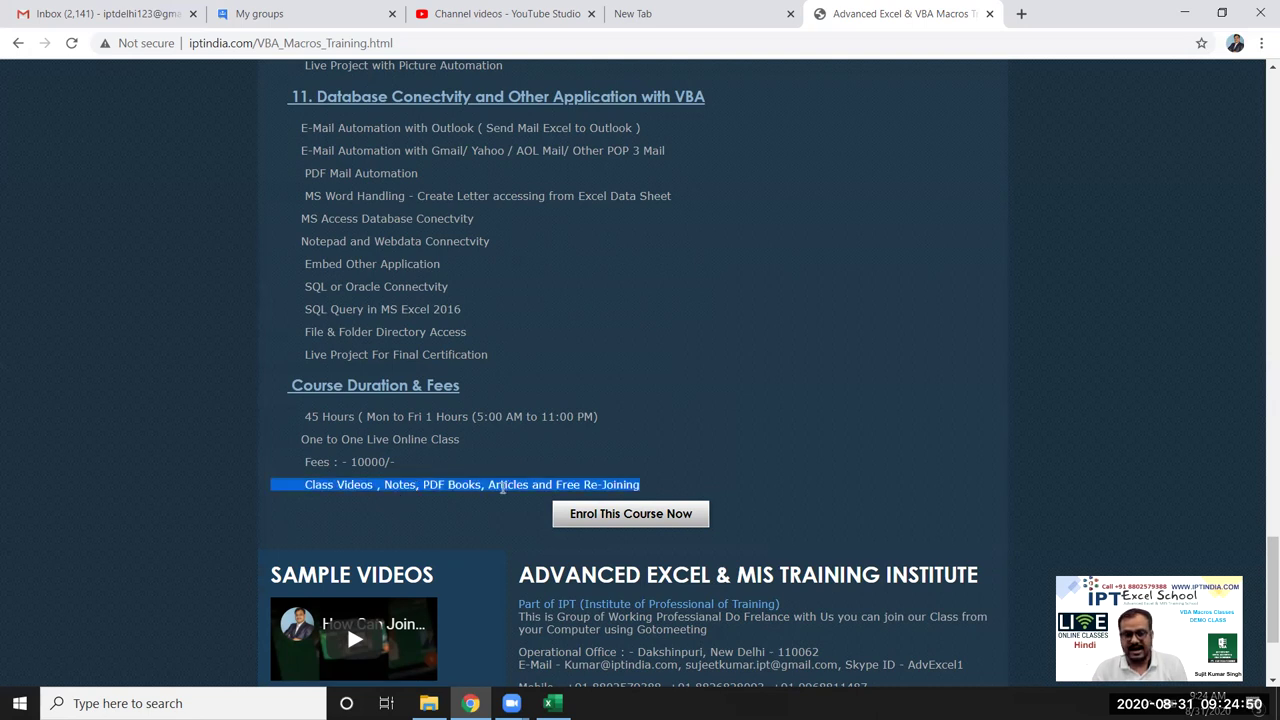
pyautogui.doubleClick(504, 487)
pyautogui.moveTo(556, 486); pyautogui.dragTo(640, 486)
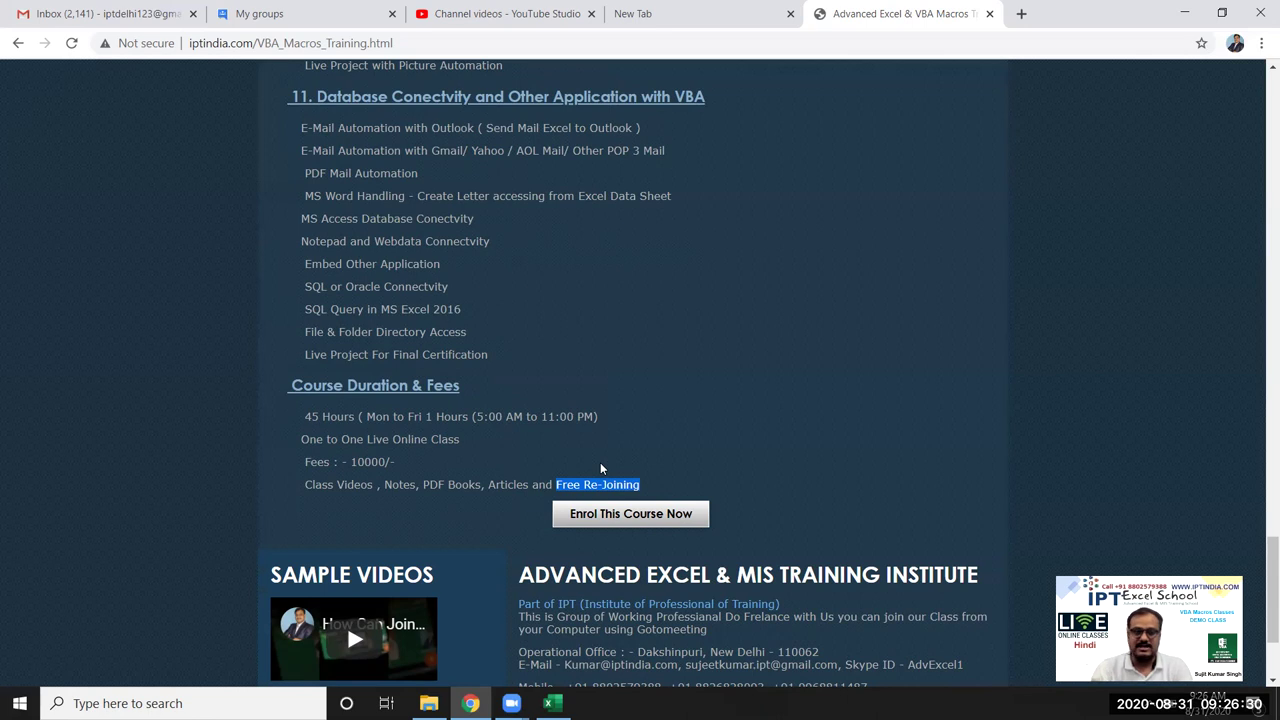
# - Scroll up the VBA Macros Training page to the Advanced Excel VBA Macros Power Programming topics
pyautogui.scroll(1, 587, 453)
pyautogui.scroll(10, 587, 457)
pyautogui.scroll(3, 587, 457)
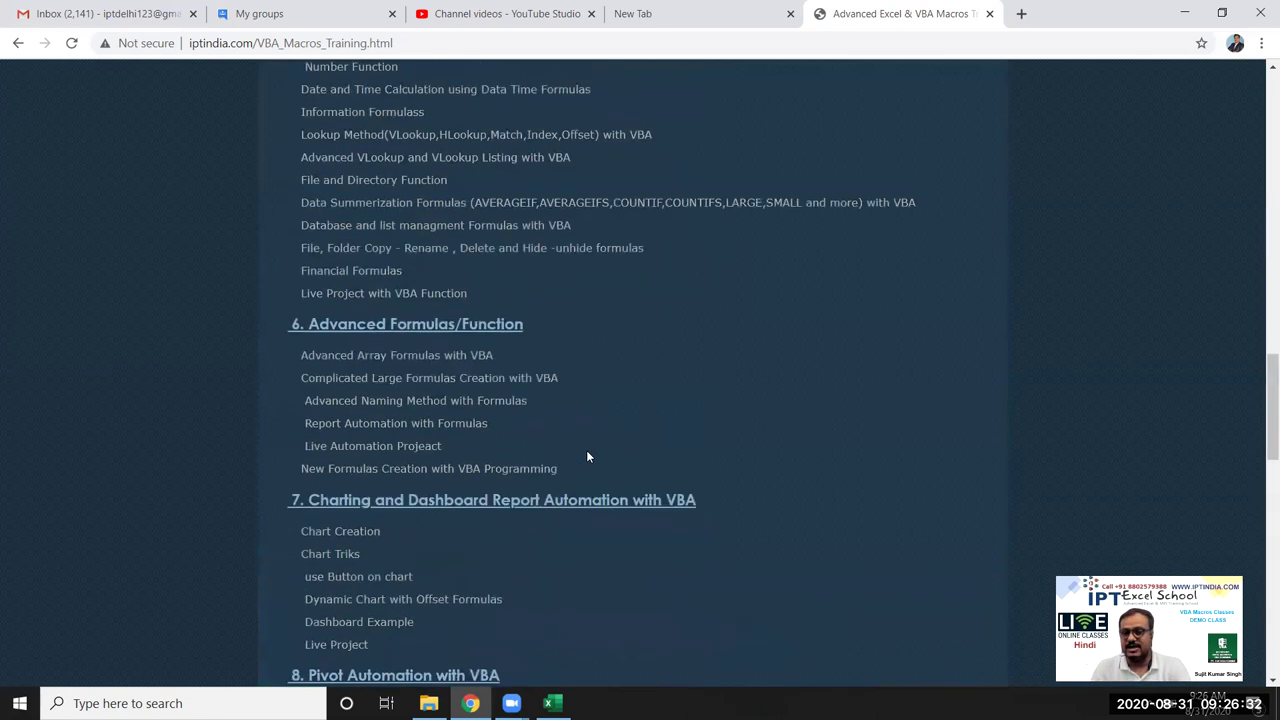
pyautogui.scroll(1, 589, 457)
pyautogui.scroll(4, 588, 456)
pyautogui.scroll(4, 589, 456)
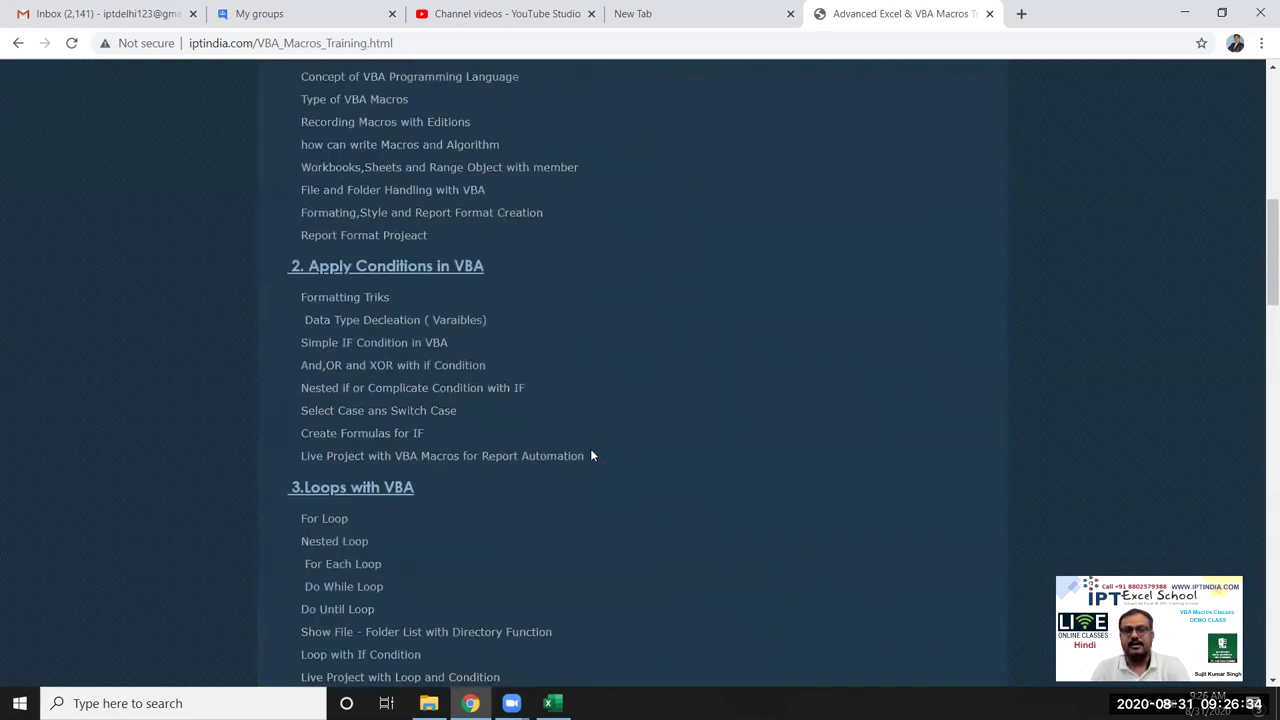
pyautogui.scroll(3, 590, 456)
pyautogui.scroll(1, 590, 456)
pyautogui.scroll(2, 590, 456)
pyautogui.scroll(3, 590, 456)
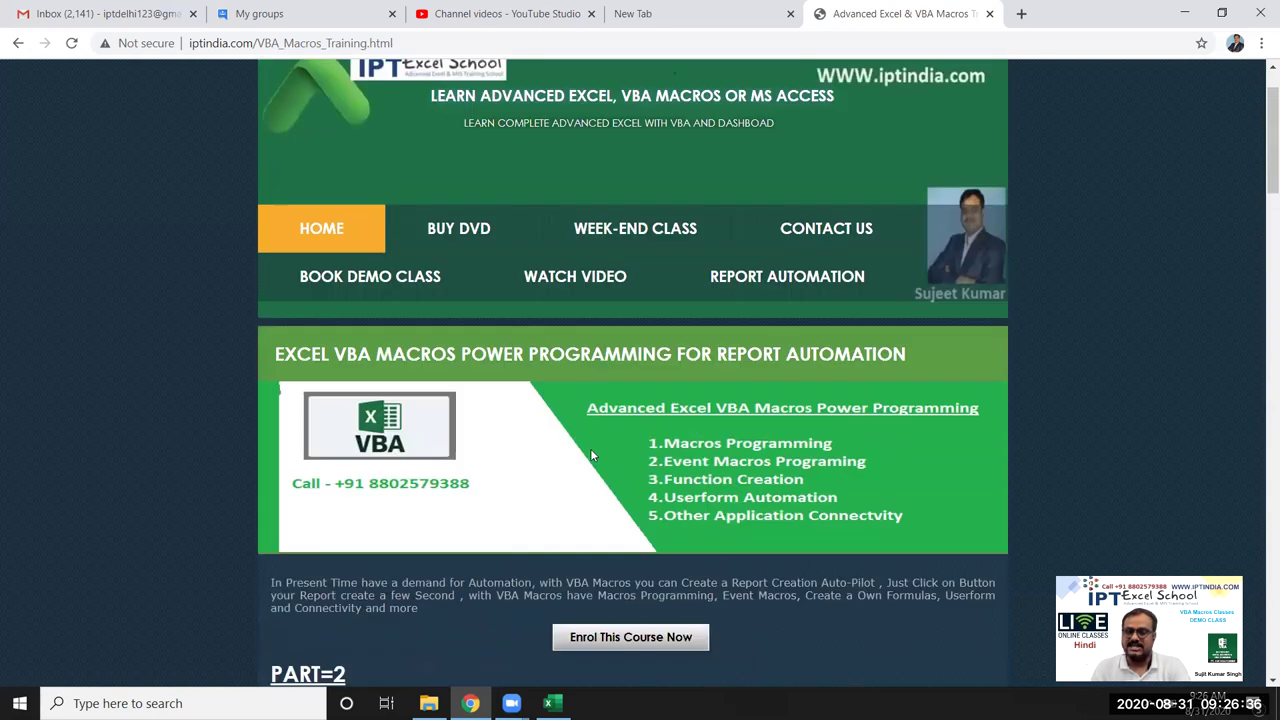
pyautogui.scroll(1, 590, 456)
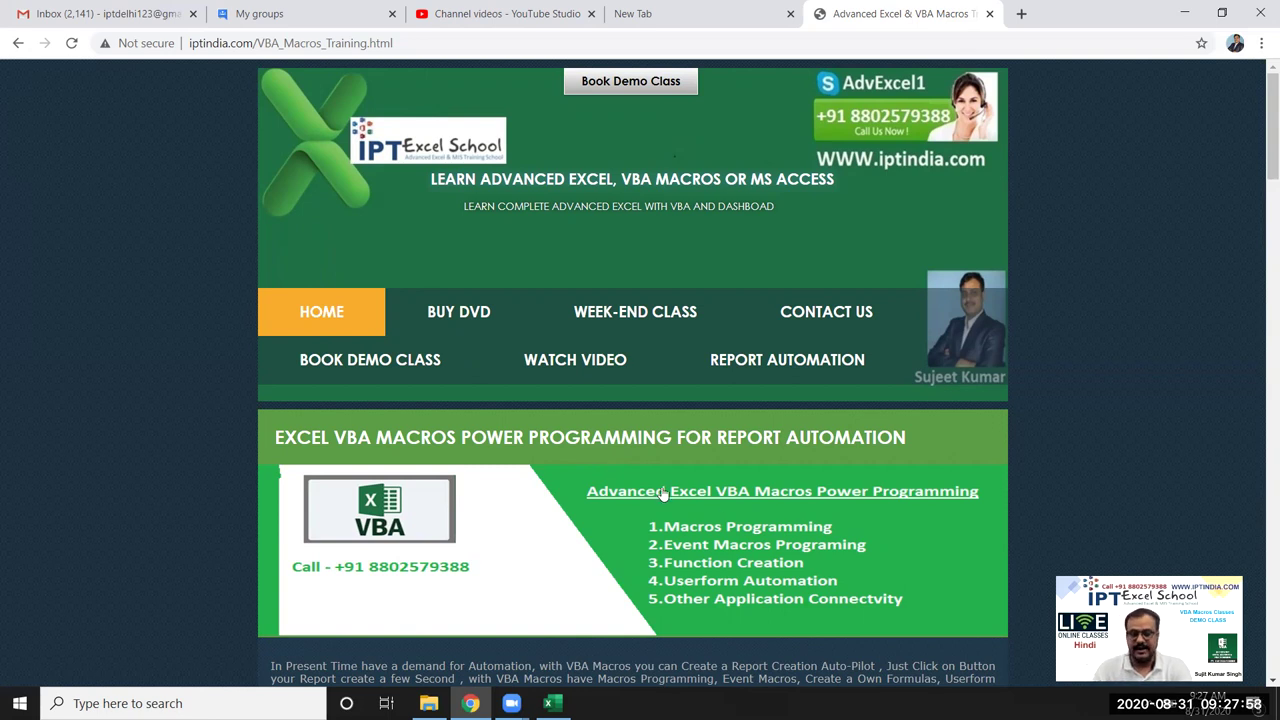
# - Switch to Excel, go to its Open page, and scroll through the Recent Workbooks list
pyautogui.click(548, 703)
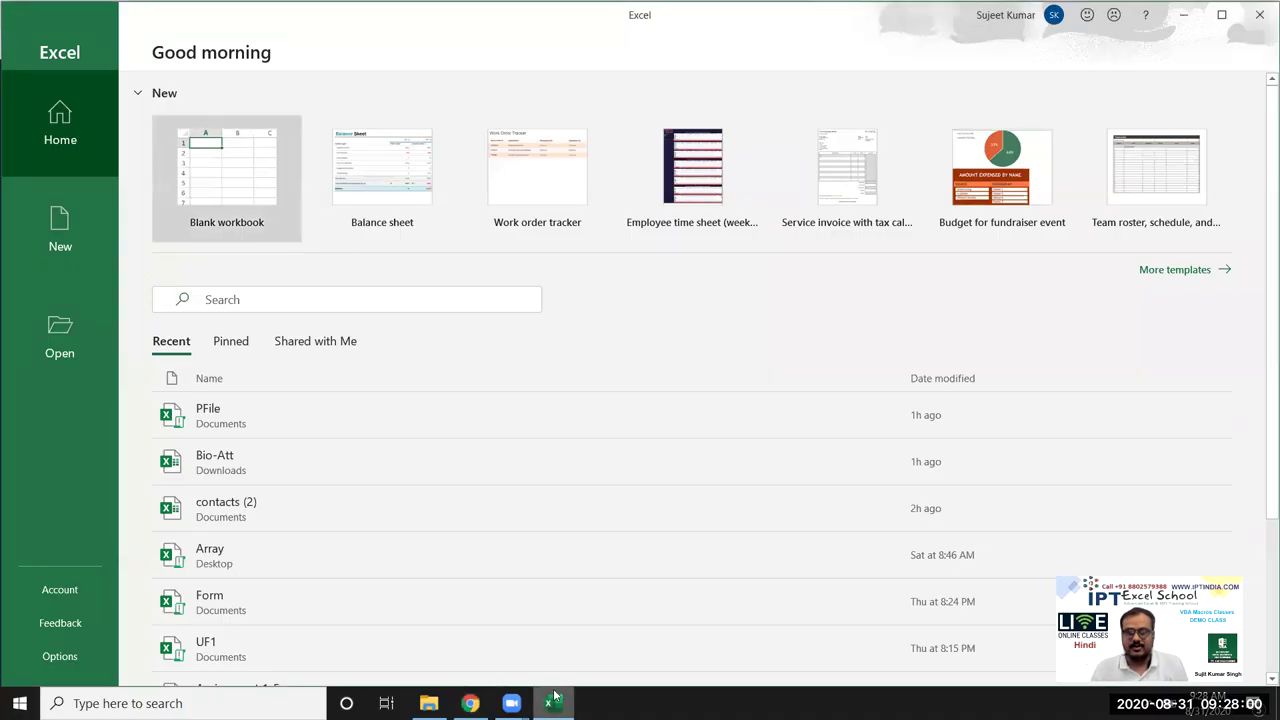
pyautogui.scroll(-3, 428, 548)
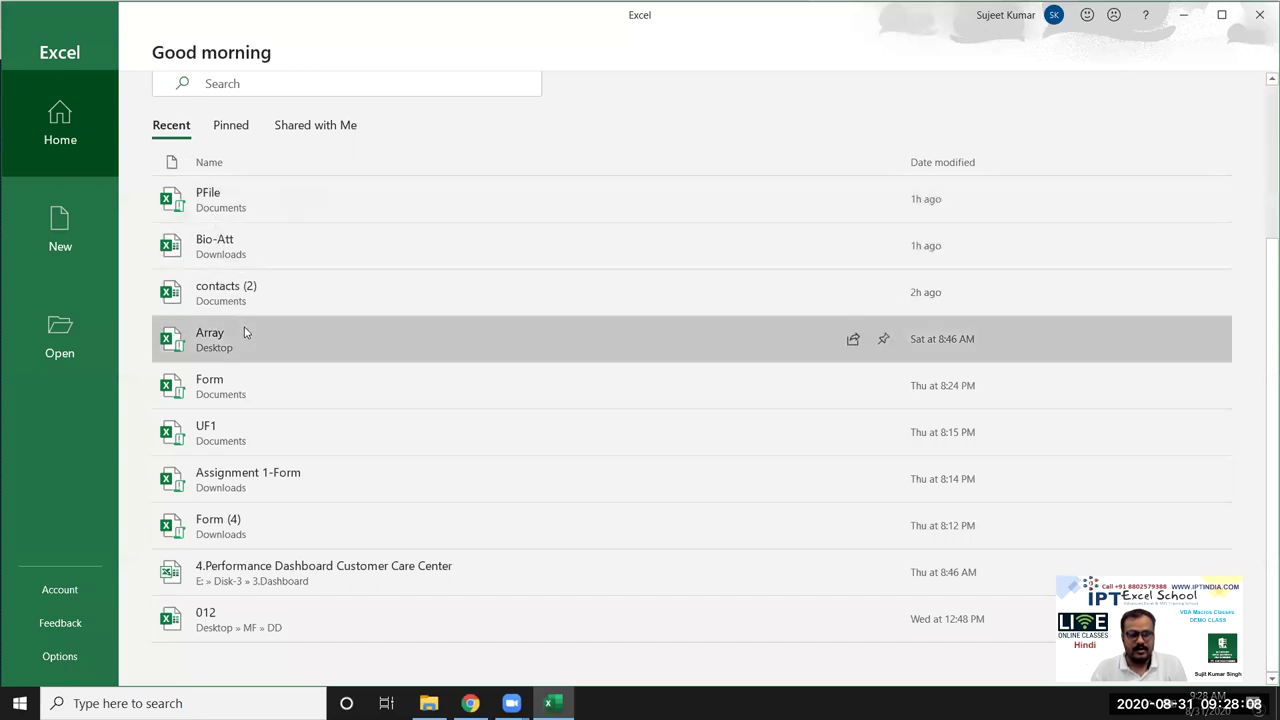
pyautogui.scroll(3, 250, 340)
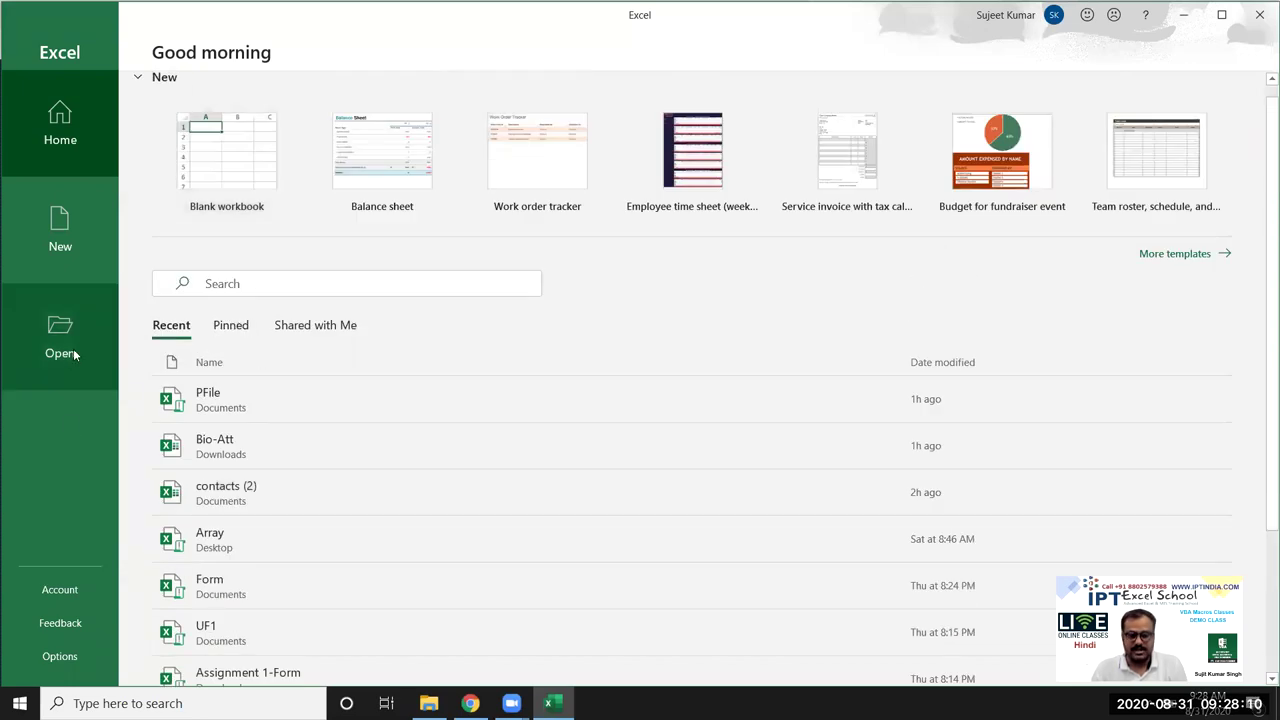
pyautogui.click(62, 350)
pyautogui.scroll(-3, 829, 400)
pyautogui.scroll(-2, 826, 408)
pyautogui.scroll(-1, 818, 424)
pyautogui.scroll(-3, 818, 424)
pyautogui.scroll(-1, 818, 424)
pyautogui.scroll(-4, 818, 424)
pyautogui.scroll(-4, 818, 424)
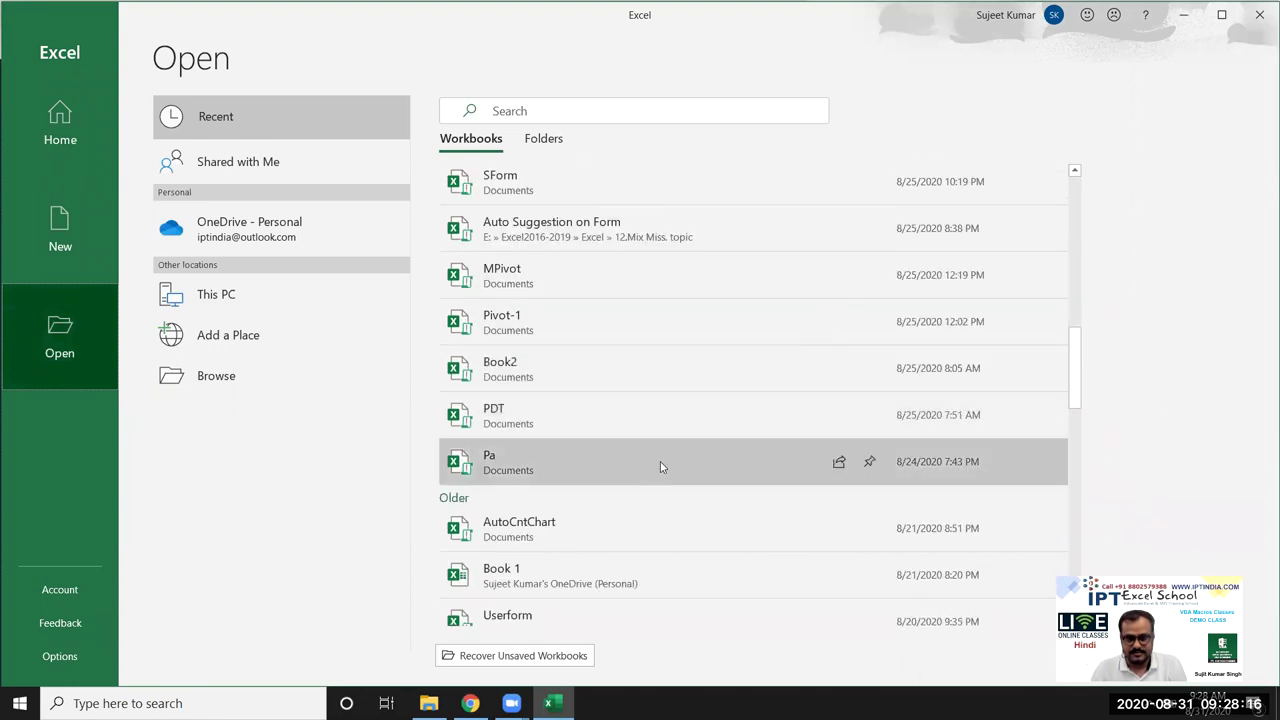
pyautogui.scroll(-2, 660, 461)
pyautogui.scroll(-2, 670, 466)
pyautogui.scroll(-2, 672, 466)
pyautogui.scroll(-4, 672, 466)
pyautogui.scroll(-1, 672, 466)
pyautogui.scroll(-3, 672, 466)
pyautogui.scroll(-3, 672, 466)
pyautogui.scroll(-3, 672, 466)
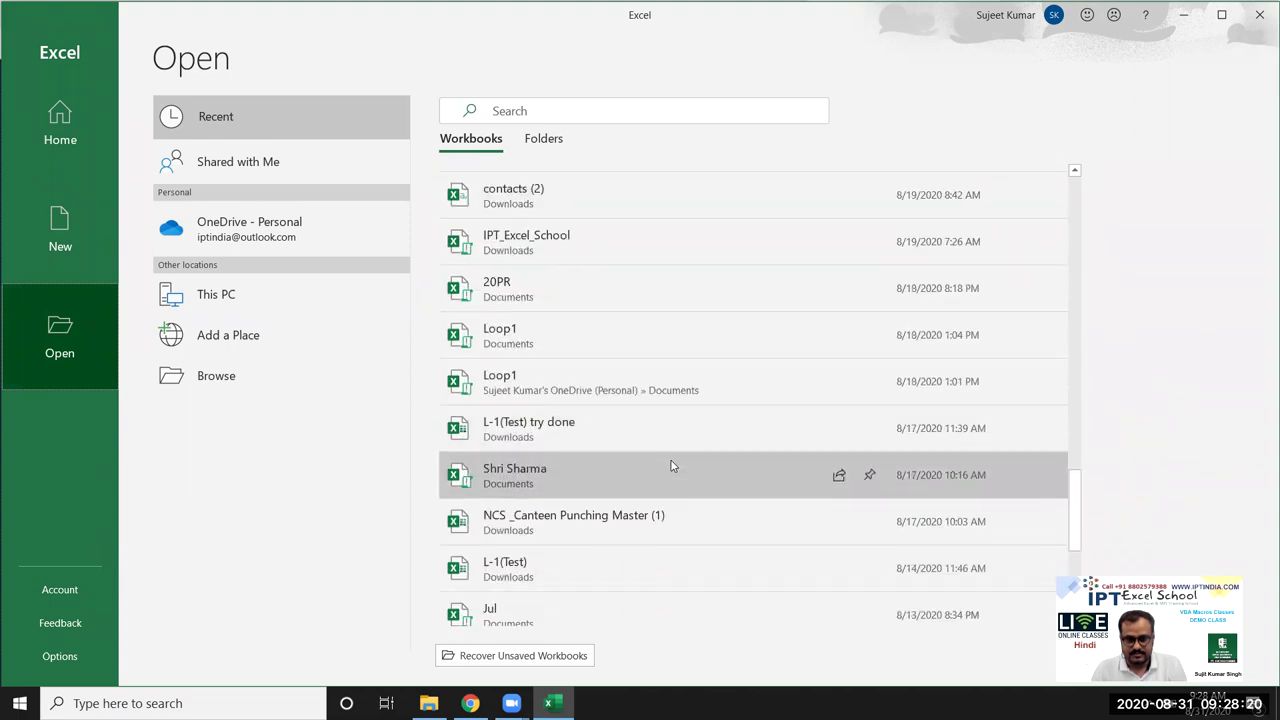
pyautogui.scroll(-3, 672, 466)
pyautogui.scroll(-3, 672, 466)
pyautogui.scroll(-2, 672, 466)
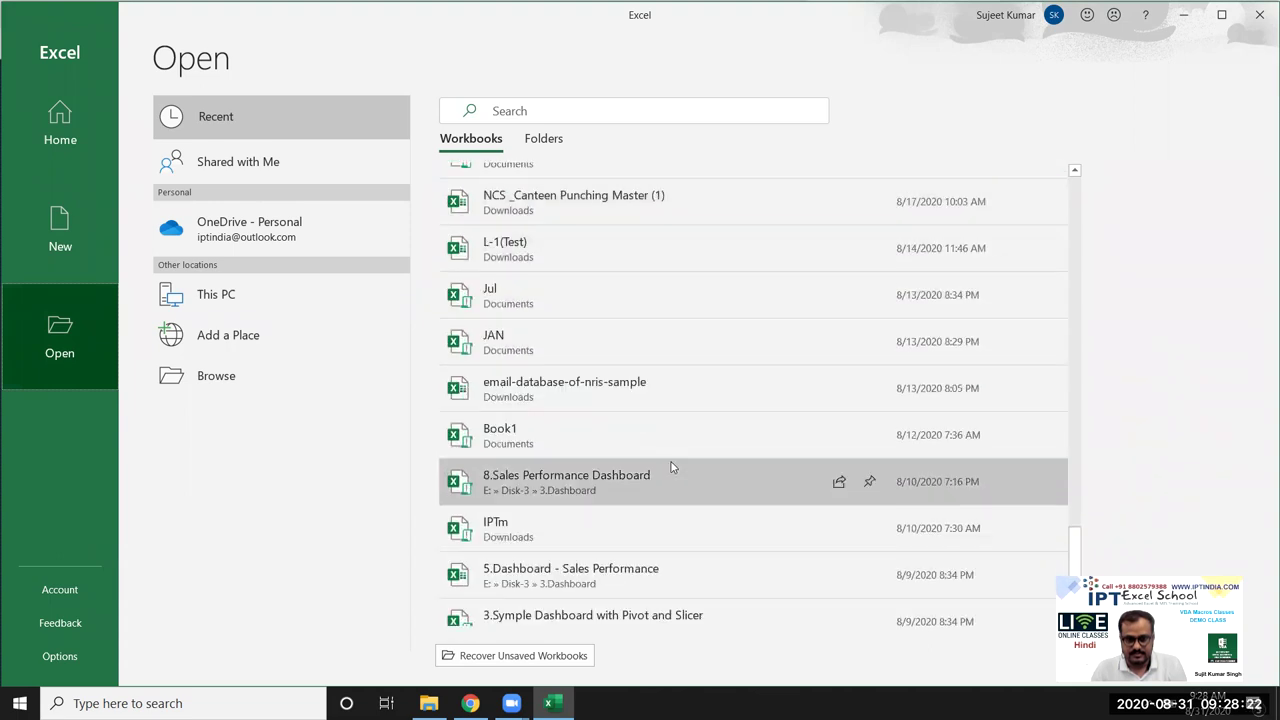
# - Open the IPTm workbook and look over its Data and FOH cleaning-cost sheets
pyautogui.click(520, 507)
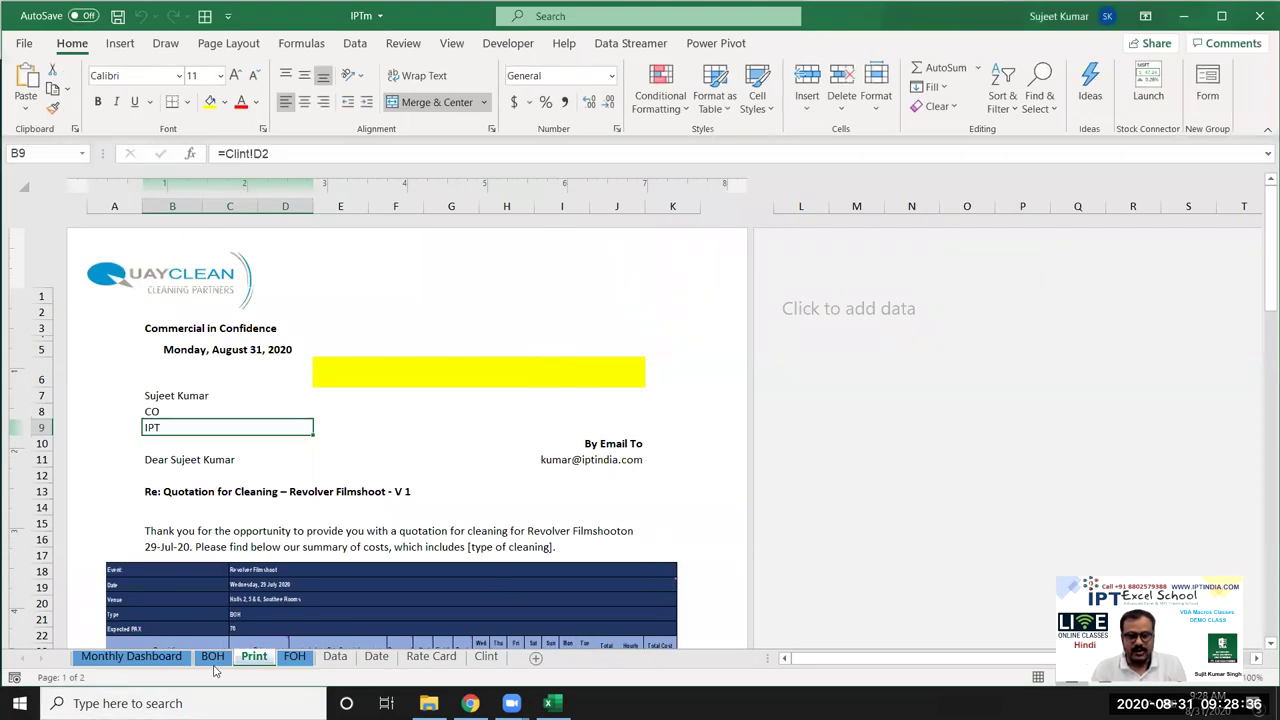
pyautogui.click(345, 656)
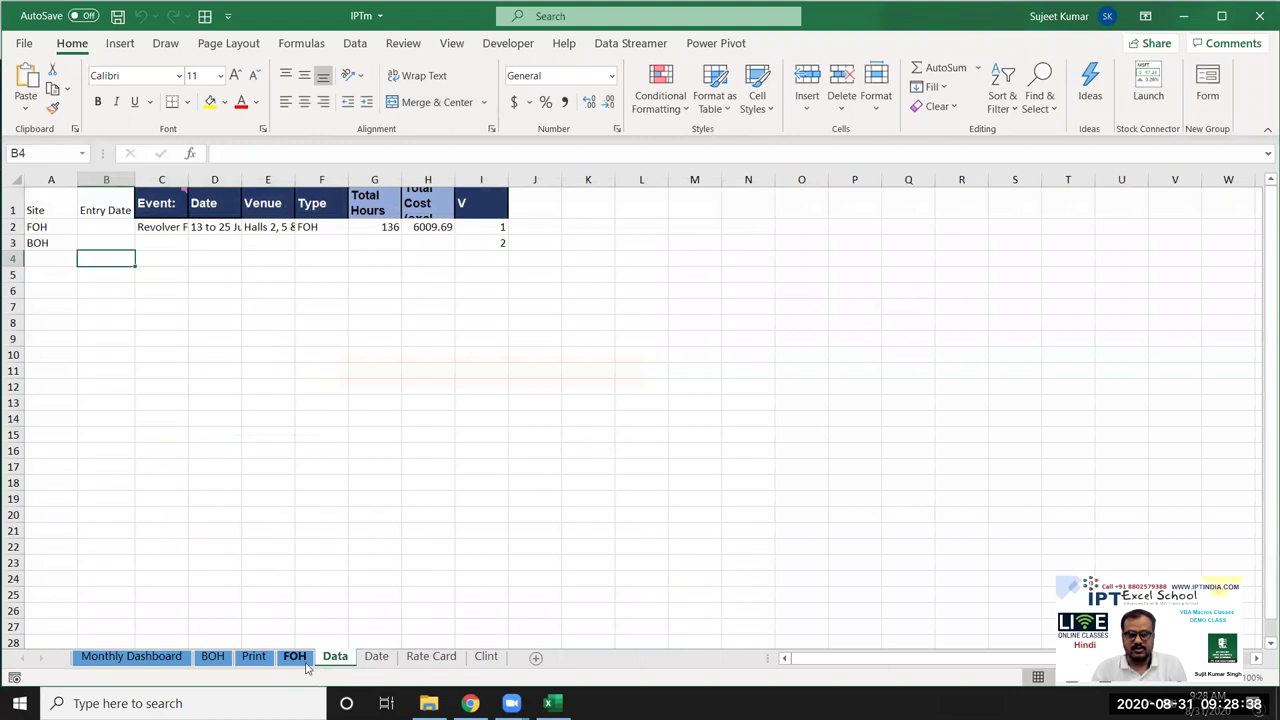
pyautogui.click(298, 658)
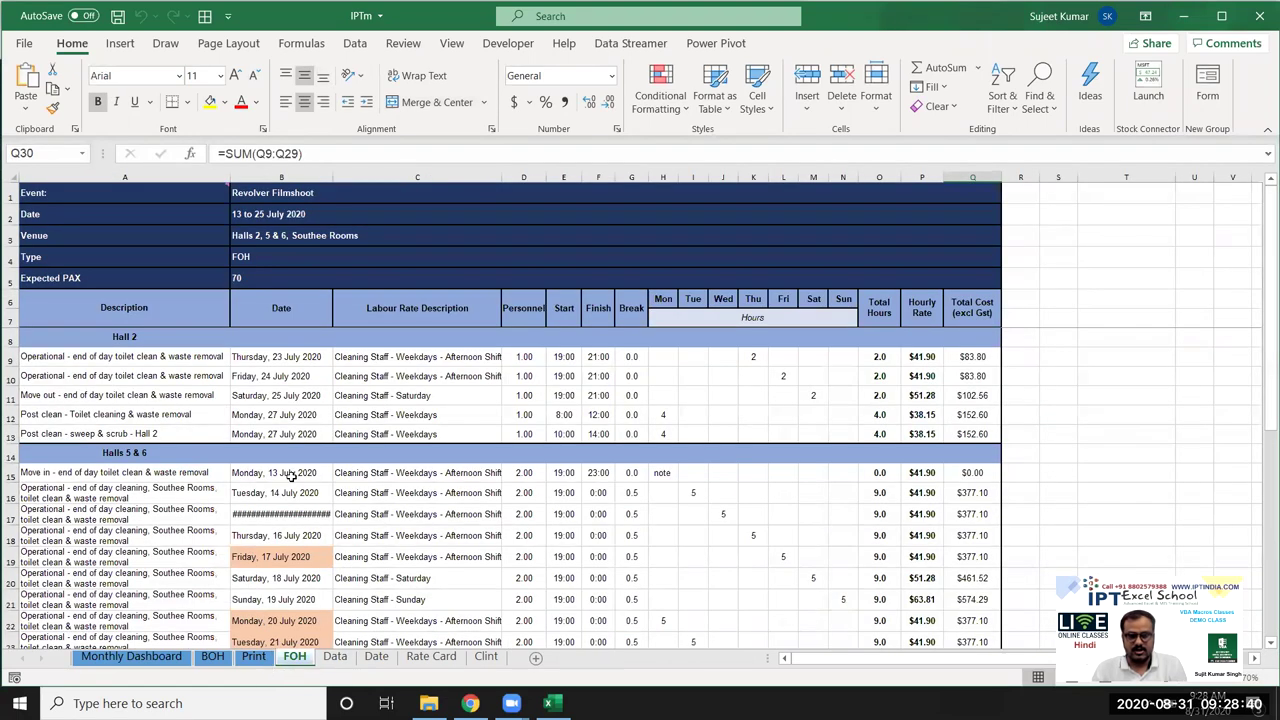
pyautogui.scroll(-4, 289, 478)
pyautogui.scroll(2, 290, 480)
pyautogui.scroll(2, 290, 482)
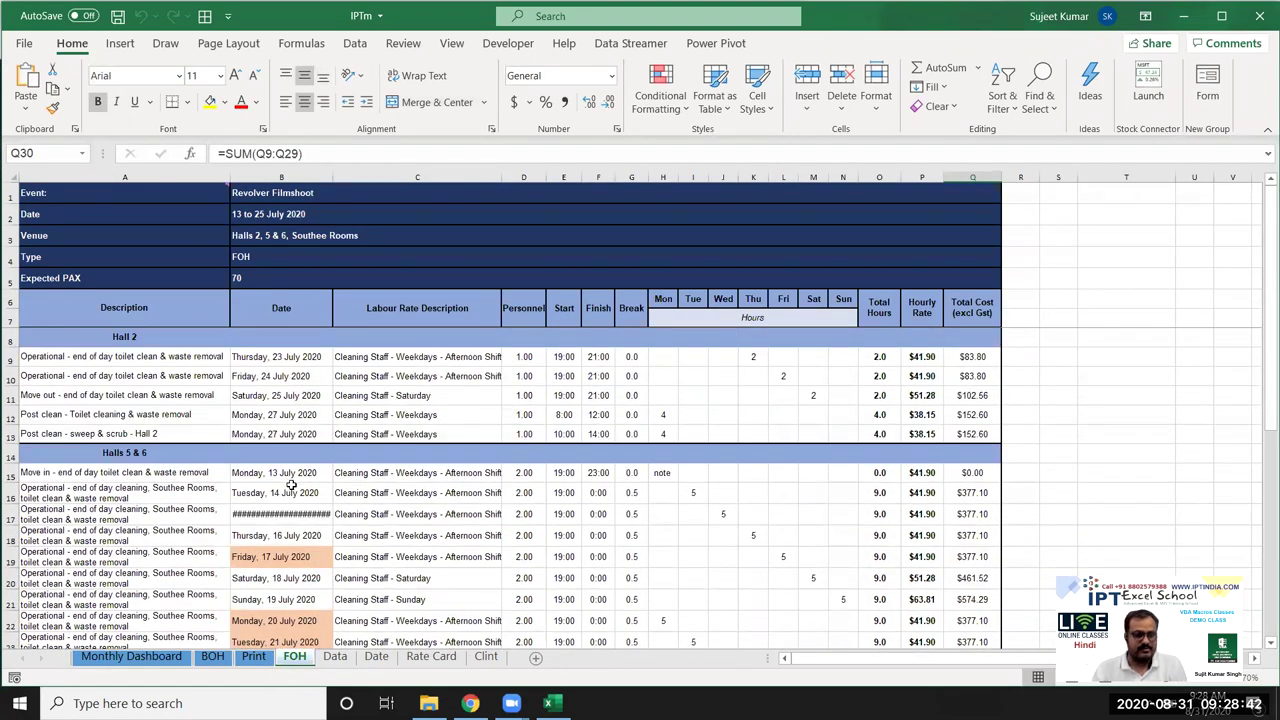
pyautogui.scroll(-4, 290, 484)
# - Review the Print quotation sheet and its pasted cost-table picture
pyautogui.click(255, 660)
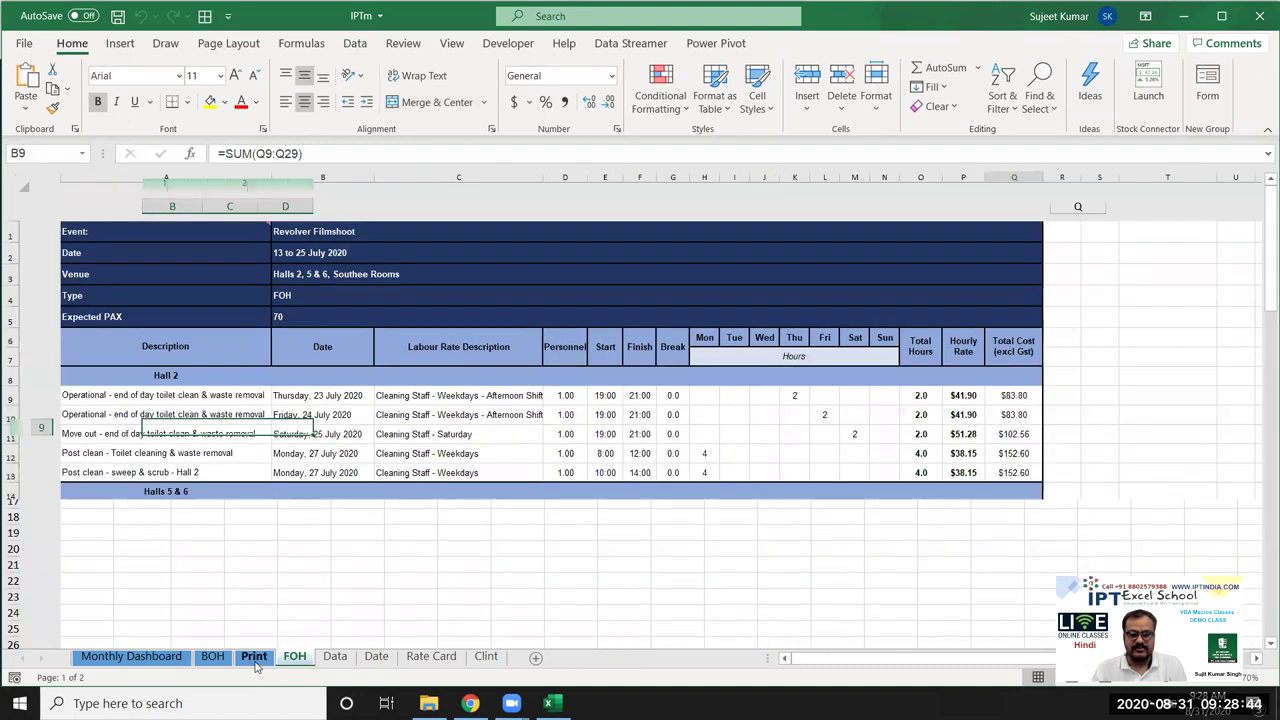
pyautogui.scroll(-2, 200, 465)
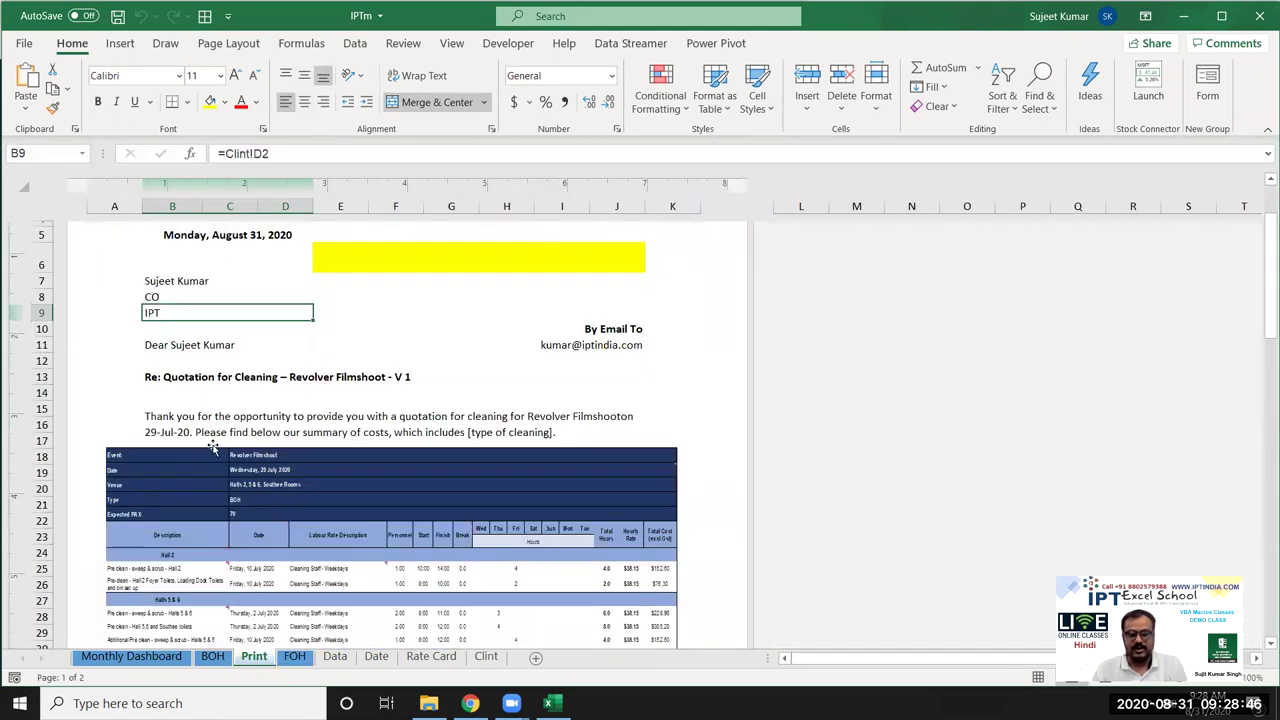
pyautogui.scroll(2, 175, 300)
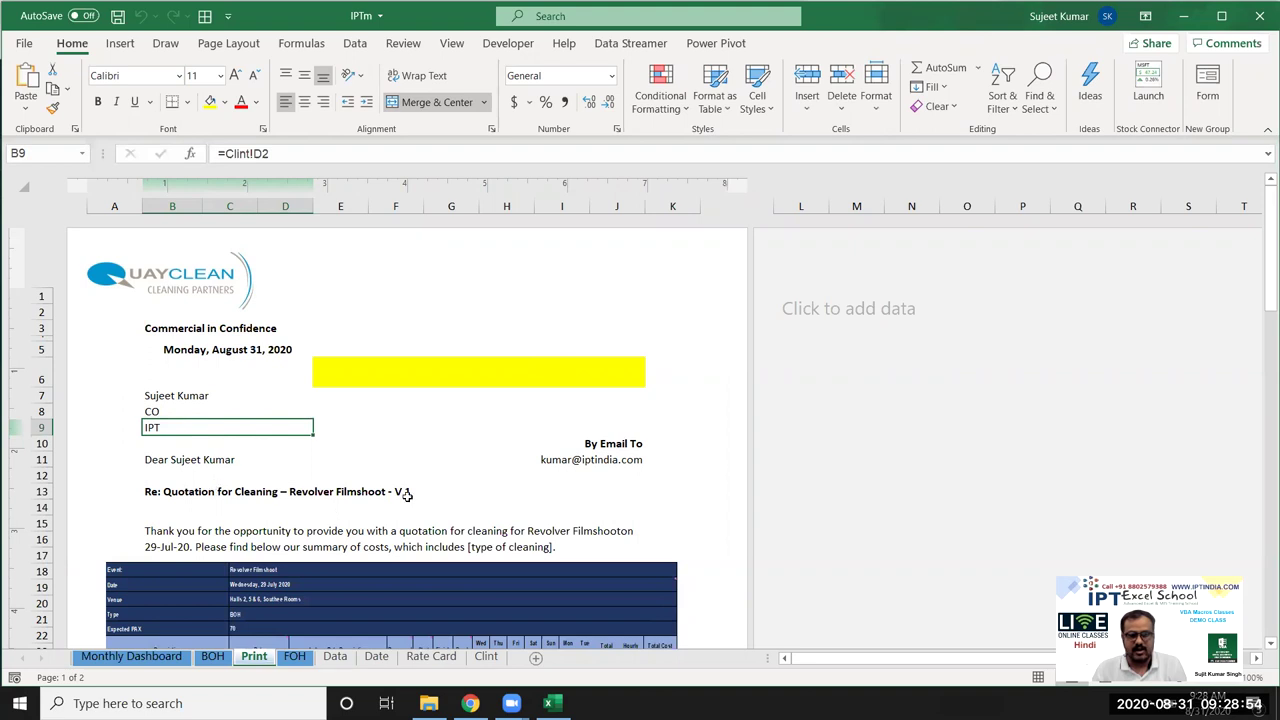
pyautogui.scroll(-2, 412, 500)
pyautogui.scroll(-2, 422, 524)
pyautogui.scroll(-3, 525, 550)
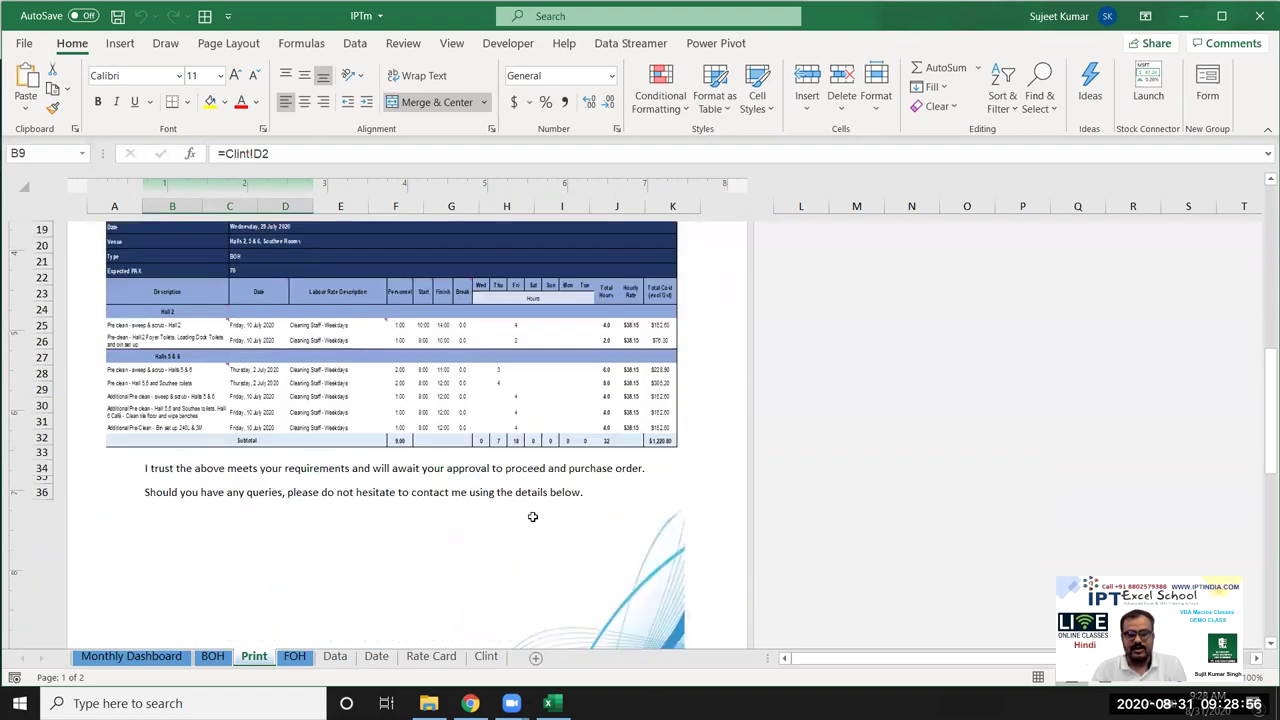
pyautogui.click(563, 412)
pyautogui.scroll(-3, 558, 462)
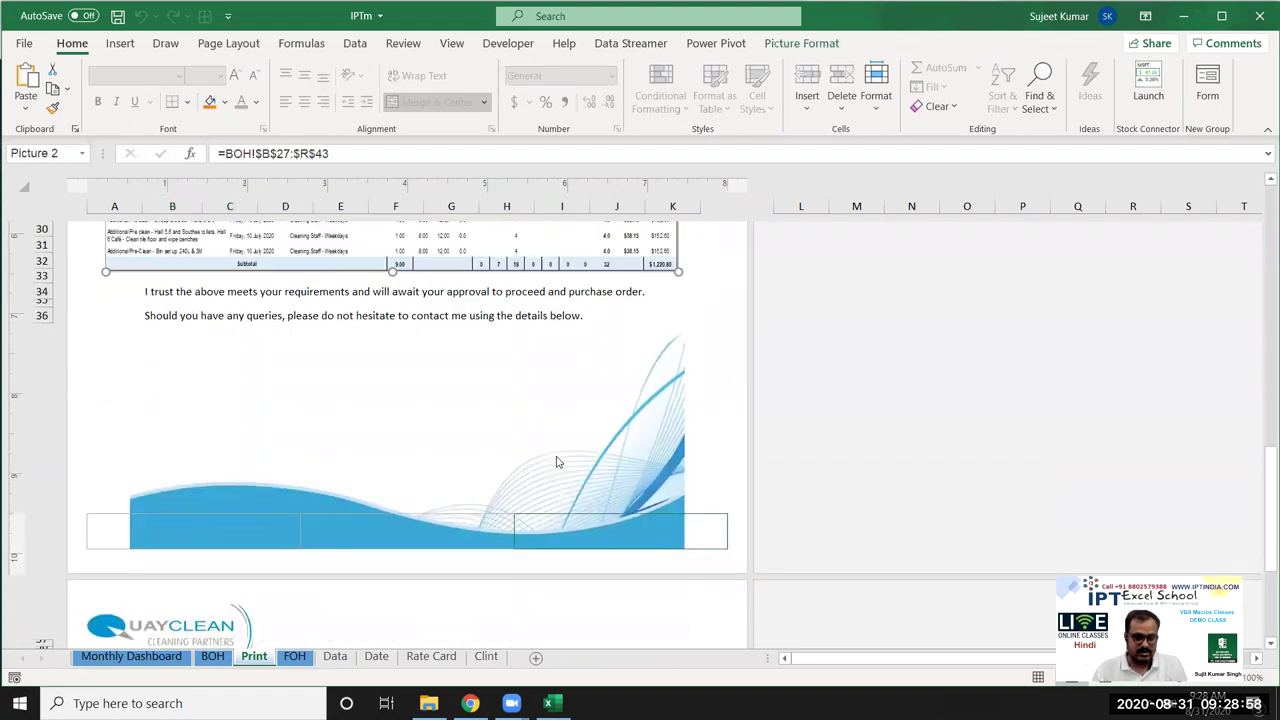
pyautogui.scroll(-3, 558, 462)
pyautogui.scroll(3, 558, 462)
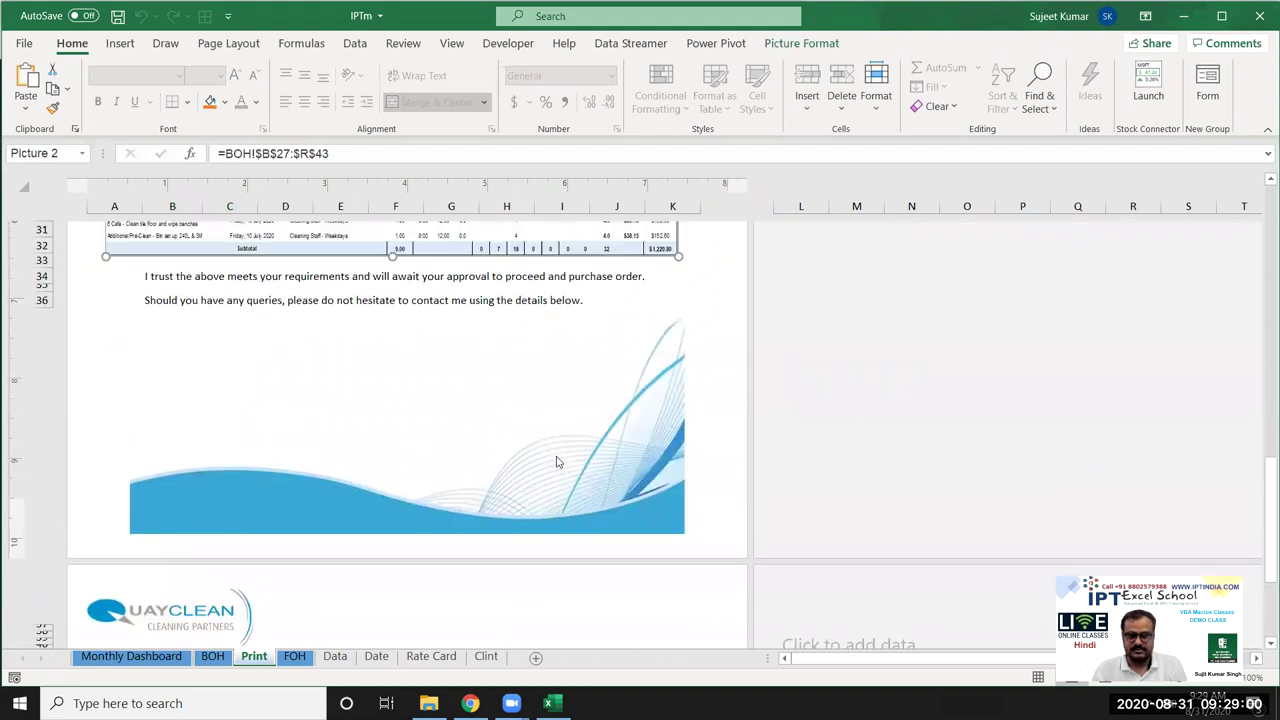
pyautogui.scroll(3, 558, 462)
pyautogui.scroll(3, 558, 462)
pyautogui.scroll(1, 558, 462)
pyautogui.scroll(4, 558, 462)
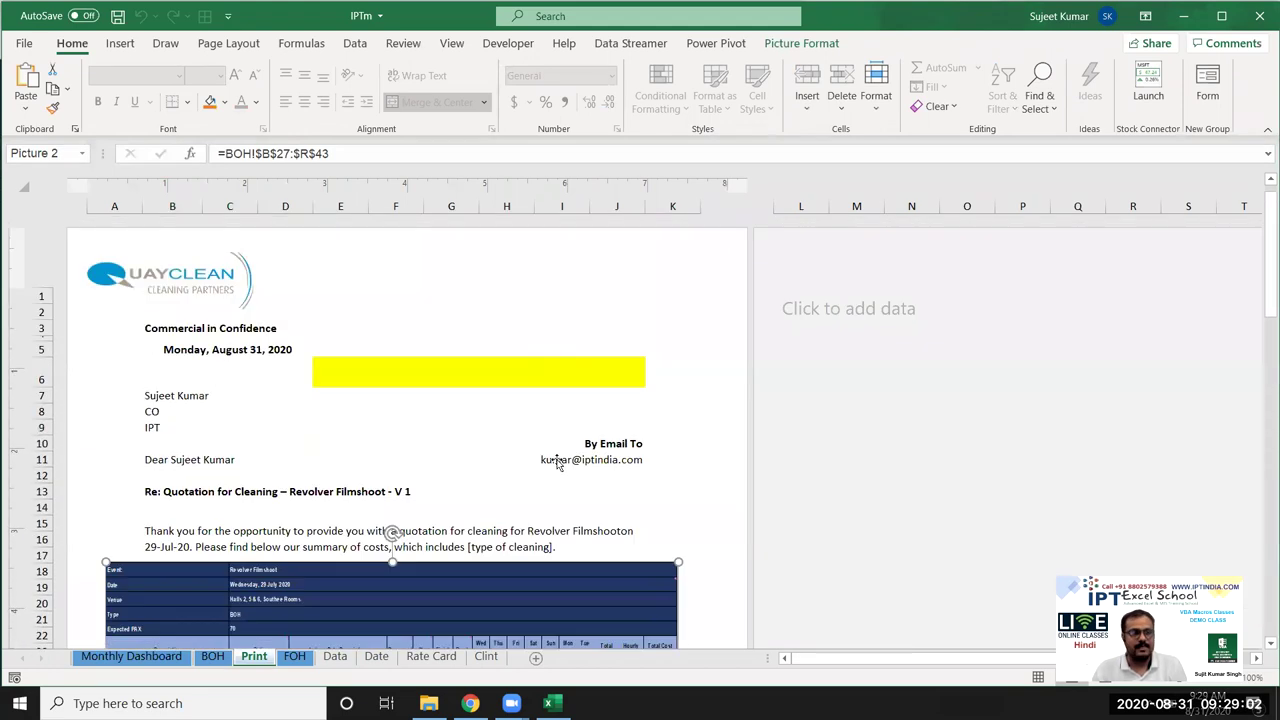
pyautogui.scroll(-3, 558, 462)
pyautogui.scroll(-1, 558, 462)
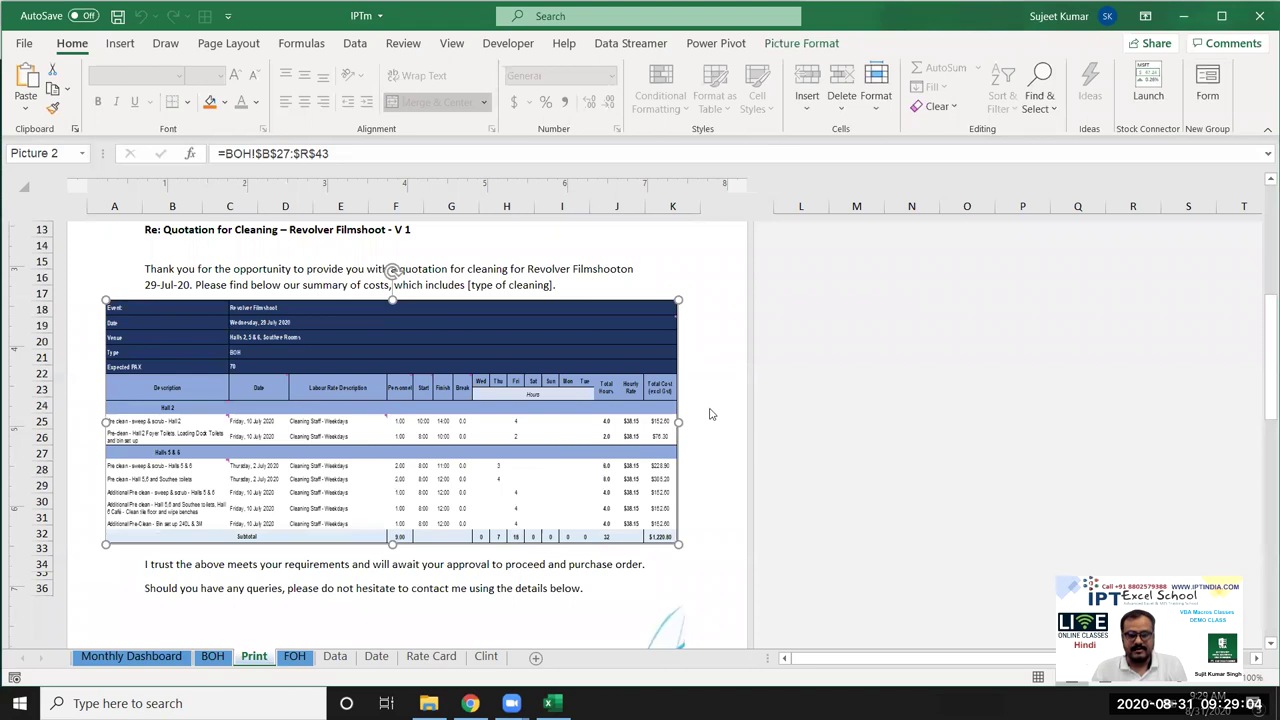
pyautogui.scroll(-4, 705, 416)
pyautogui.scroll(-3, 695, 425)
pyautogui.scroll(-2, 690, 428)
pyautogui.scroll(-2, 688, 429)
pyautogui.scroll(4, 687, 430)
pyautogui.scroll(2, 686, 440)
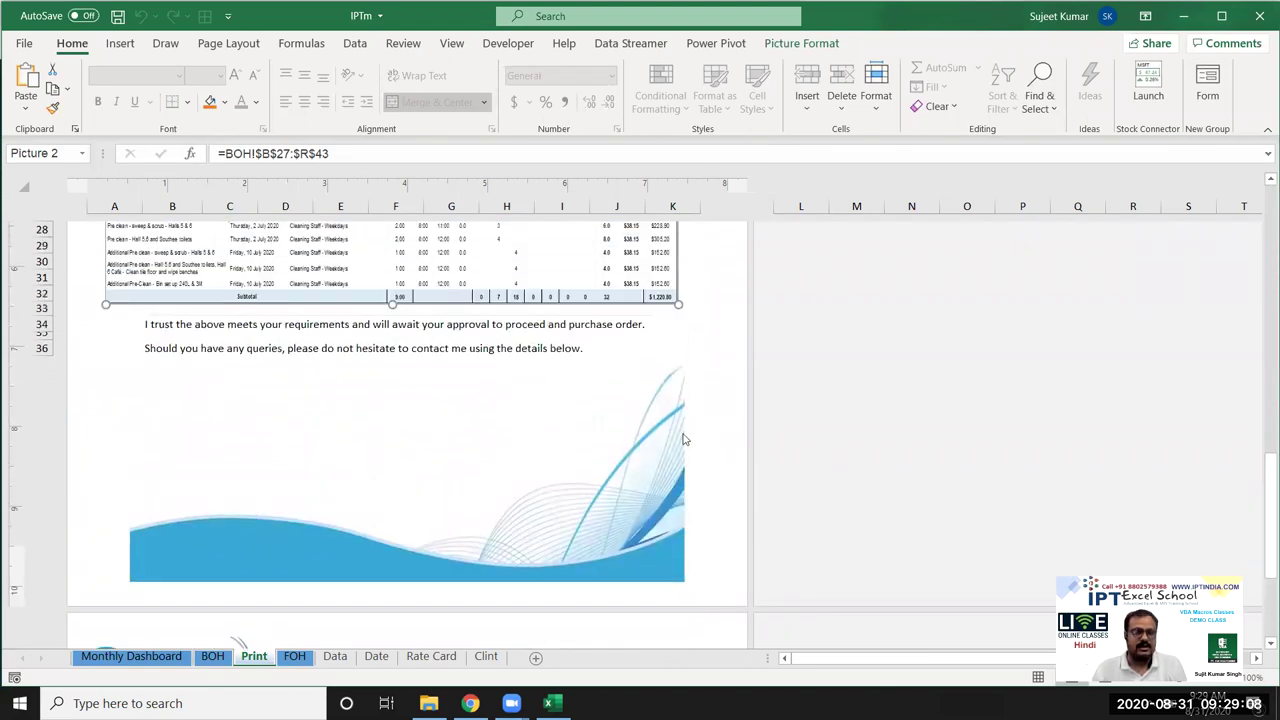
pyautogui.scroll(2, 683, 438)
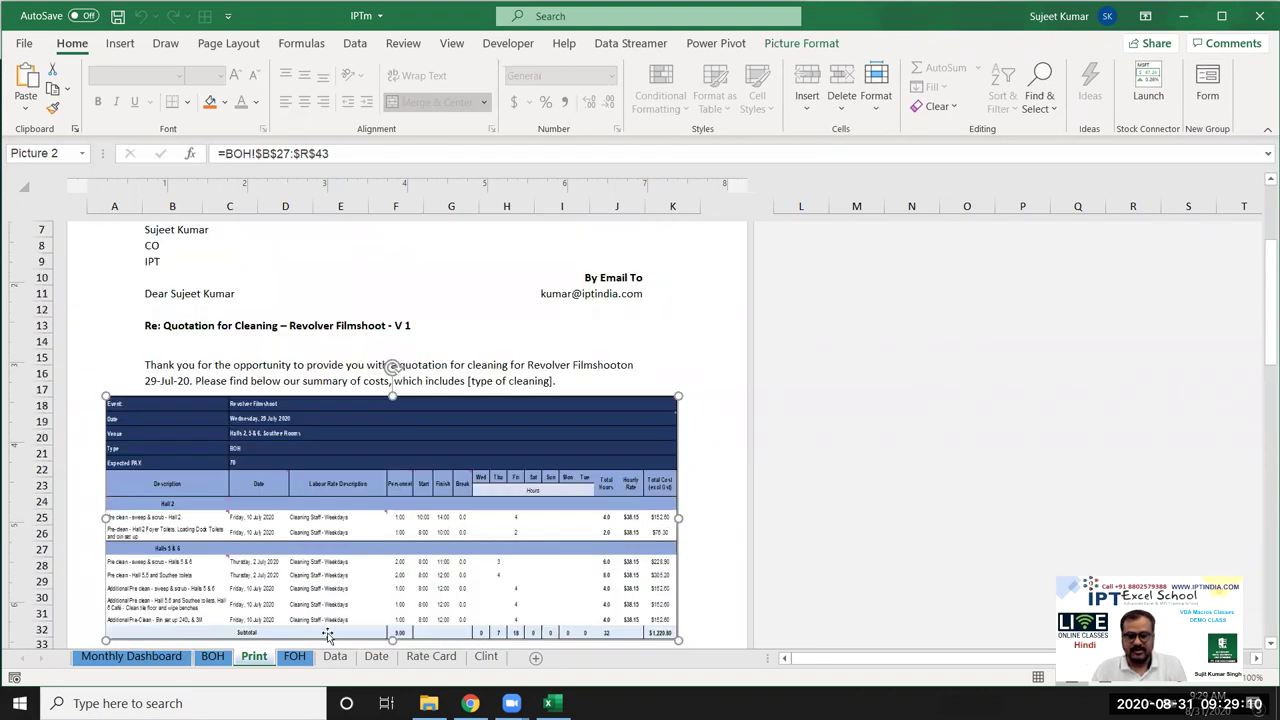
# - Return to the FOH sheet and select the cost table range A1:Q30
pyautogui.click(366, 658)
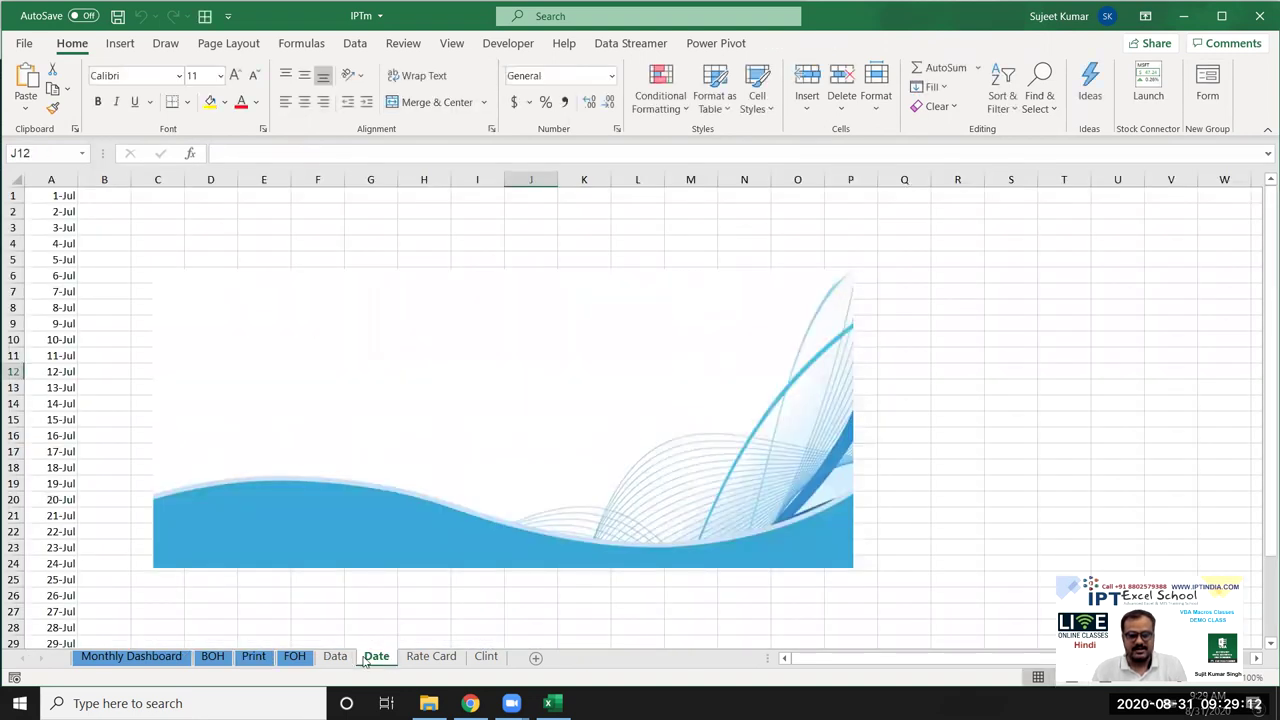
pyautogui.click(335, 662)
pyautogui.click(298, 658)
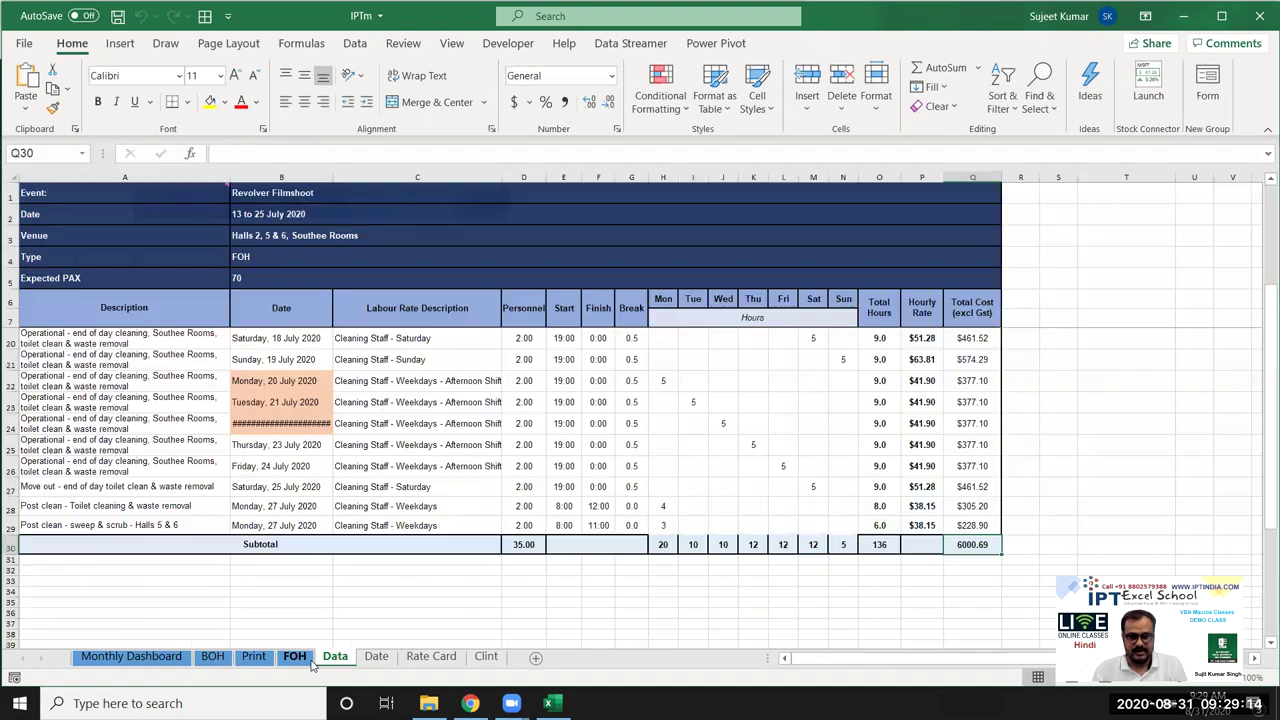
pyautogui.click(34, 202)
pyautogui.scroll(-5, 683, 484)
pyautogui.moveTo(683, 484); pyautogui.dragTo(972, 482)
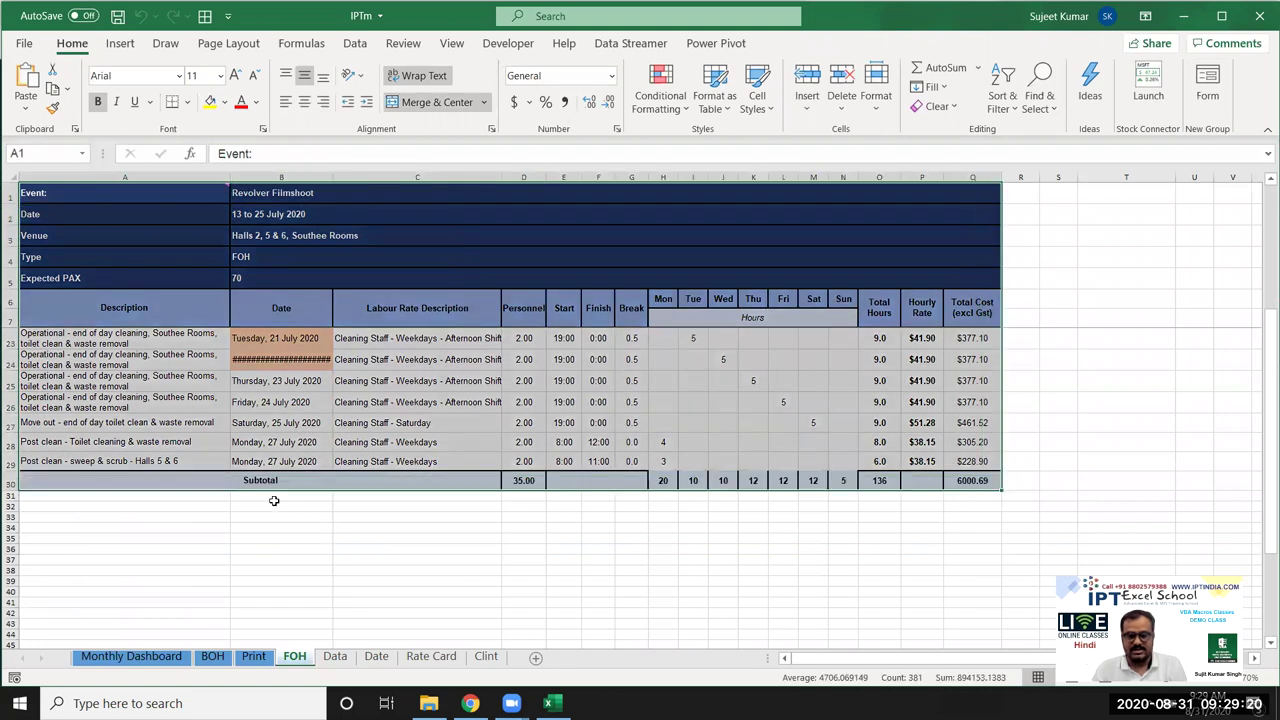
pyautogui.scroll(4, 260, 474)
pyautogui.scroll(1, 260, 474)
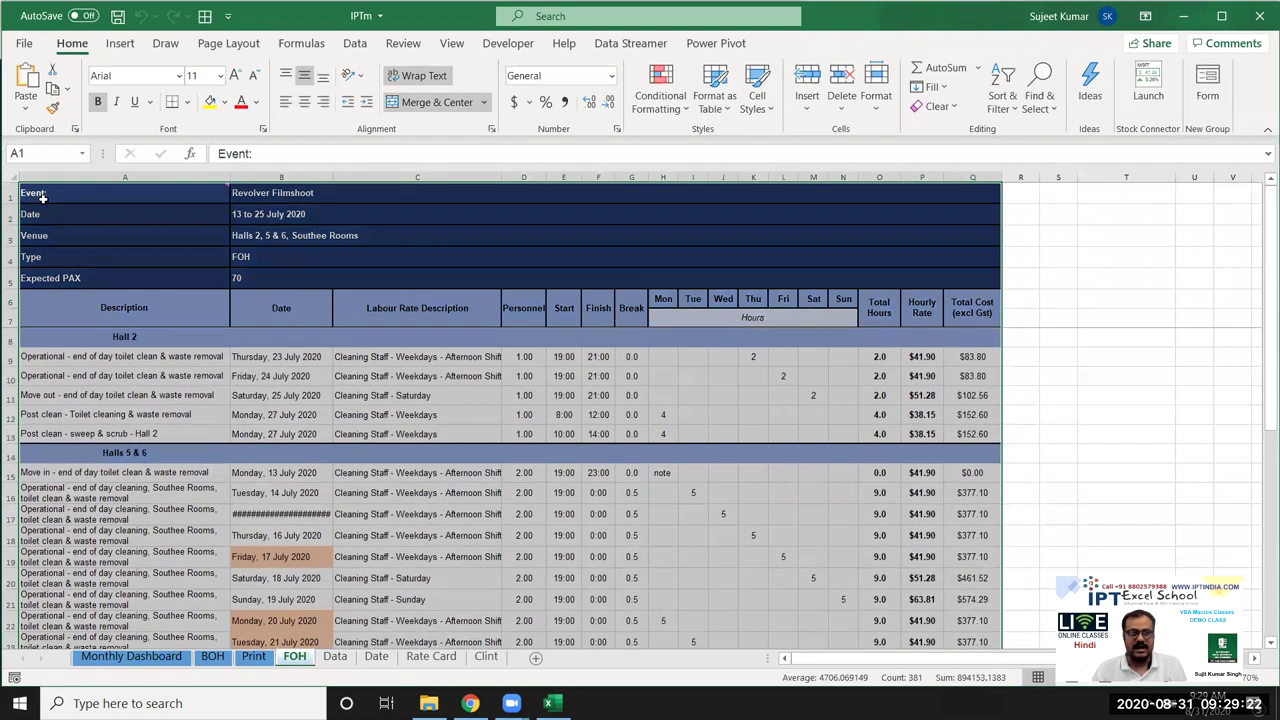
# - Run the 'word' macro from the Developer tab and enter the client's name in the prompt
pyautogui.click(510, 43)
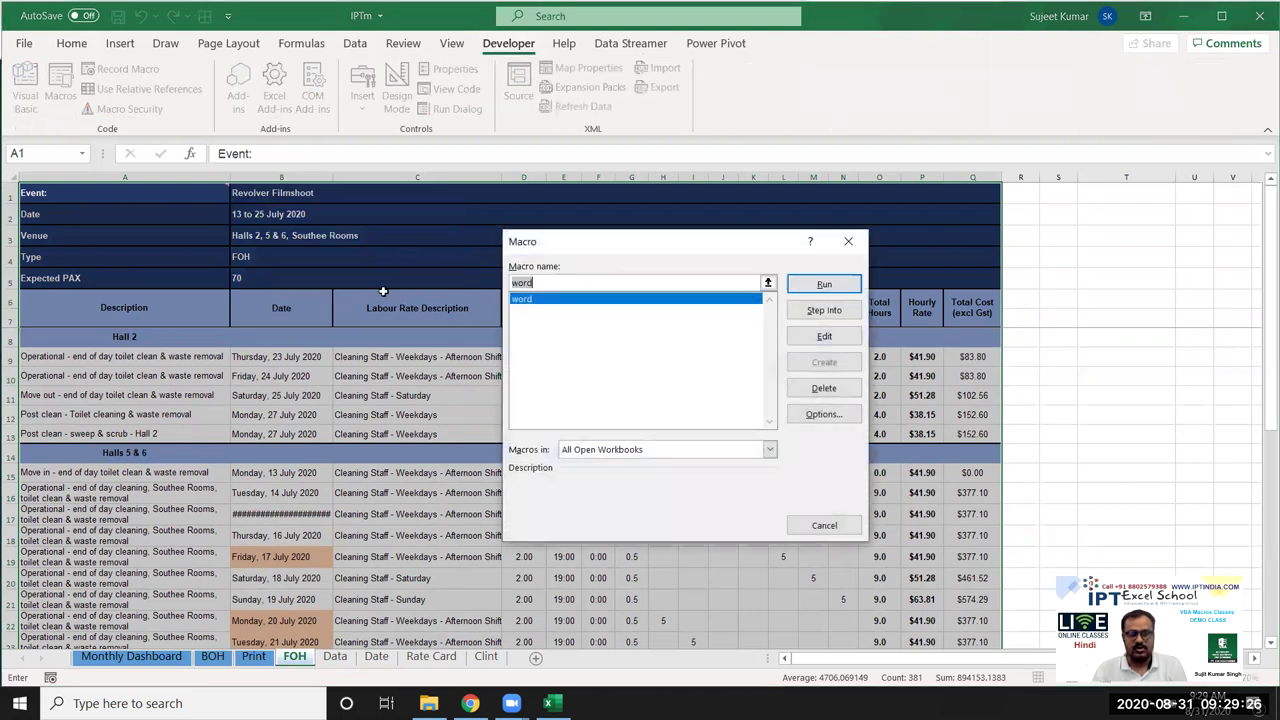
pyautogui.click(828, 286)
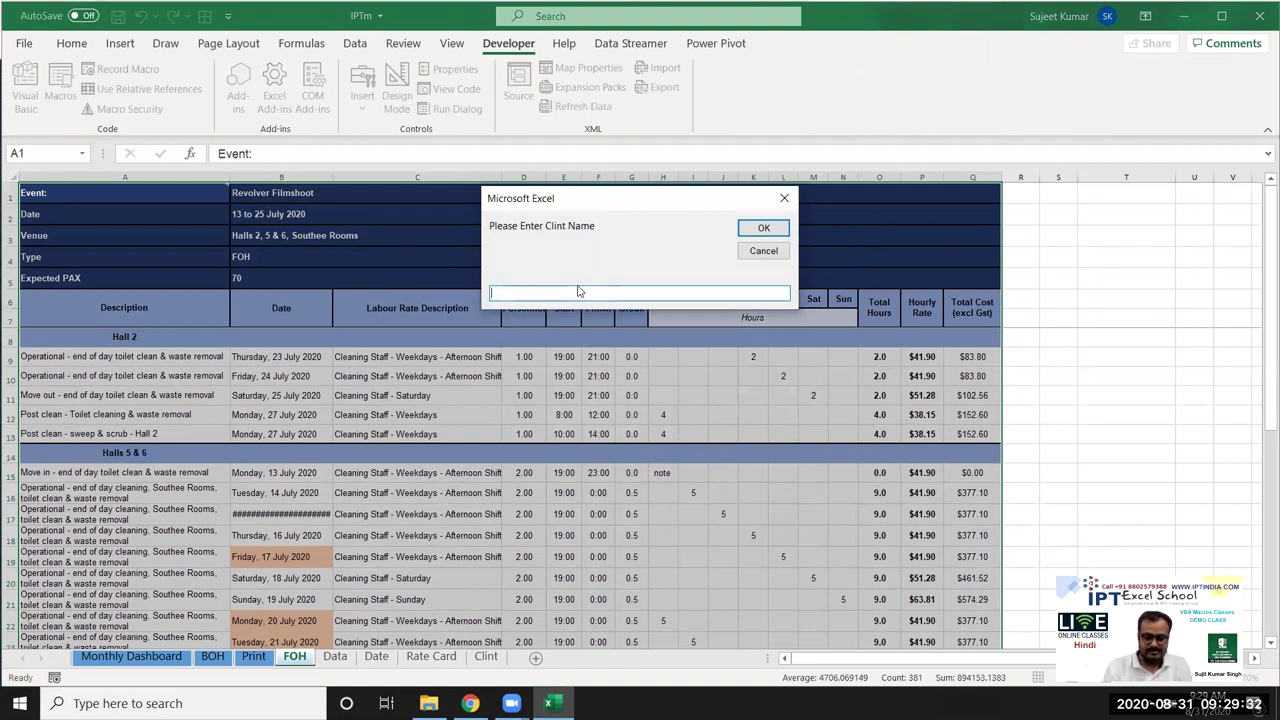
pyautogui.write('Puja')
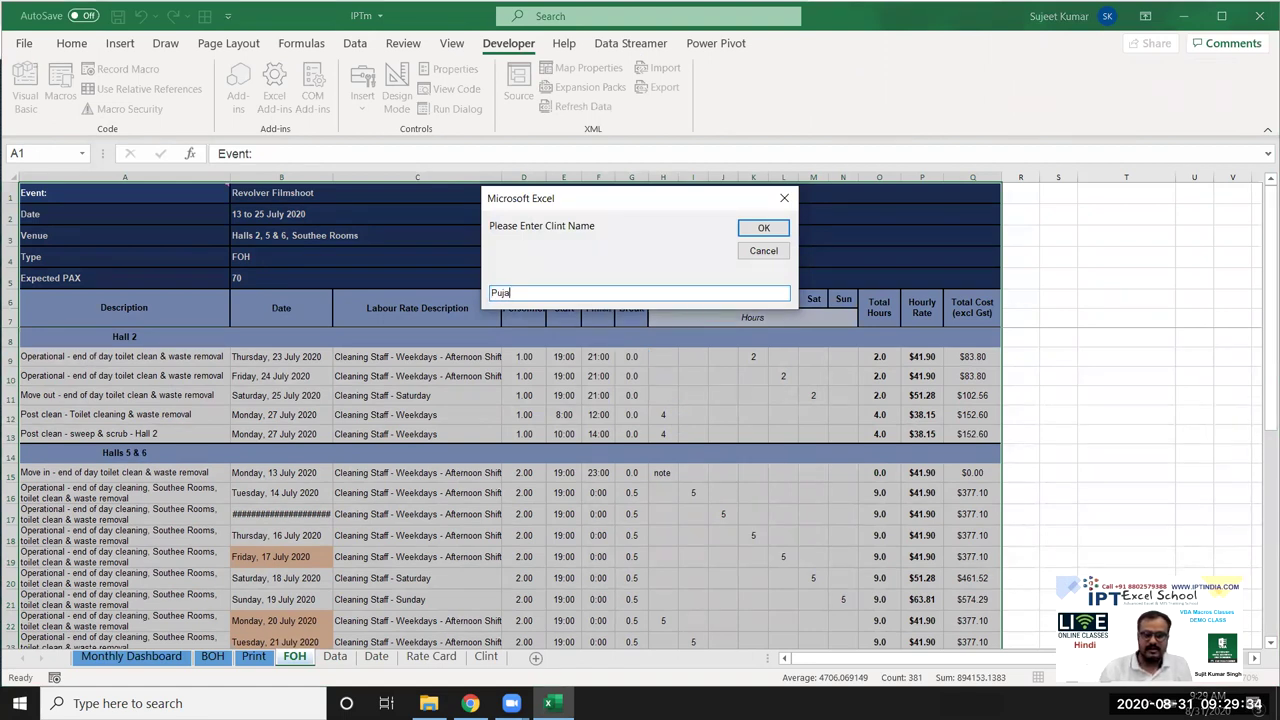
pyautogui.click(768, 231)
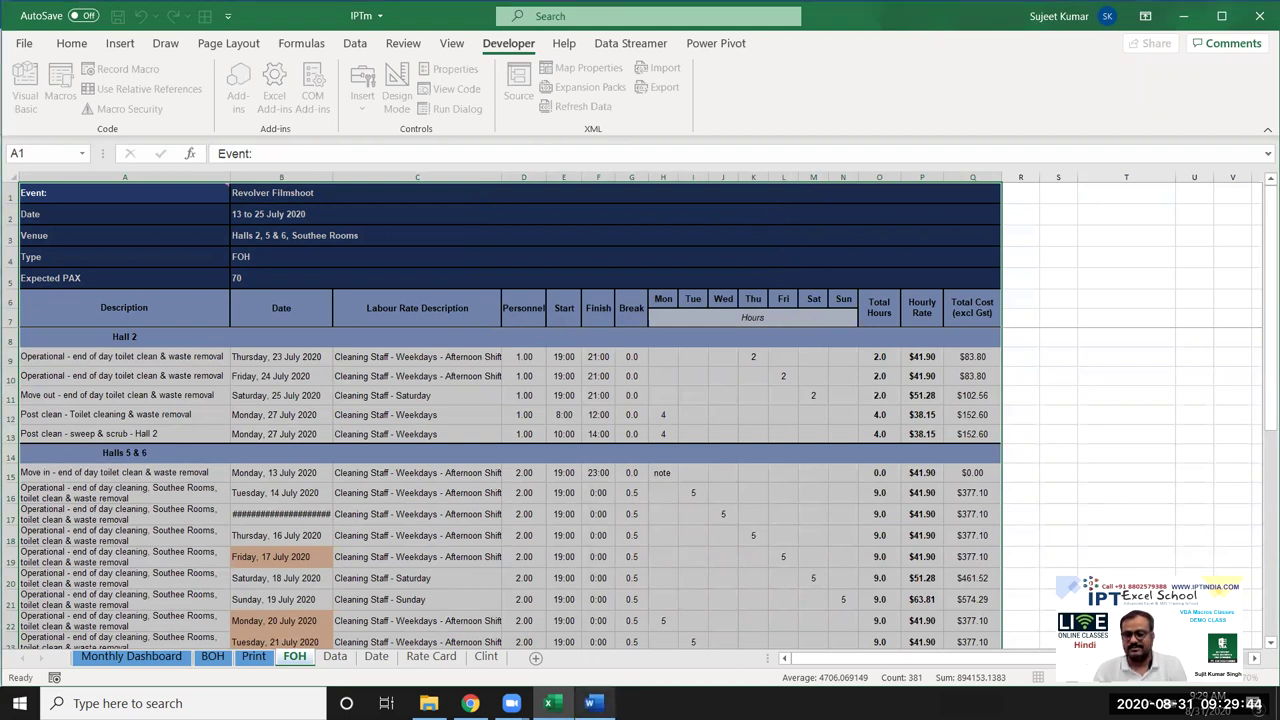
# - Browse File Explorer to Documents and open the Revolver Filmshoot-1 Word quotation
pyautogui.click(590, 703)
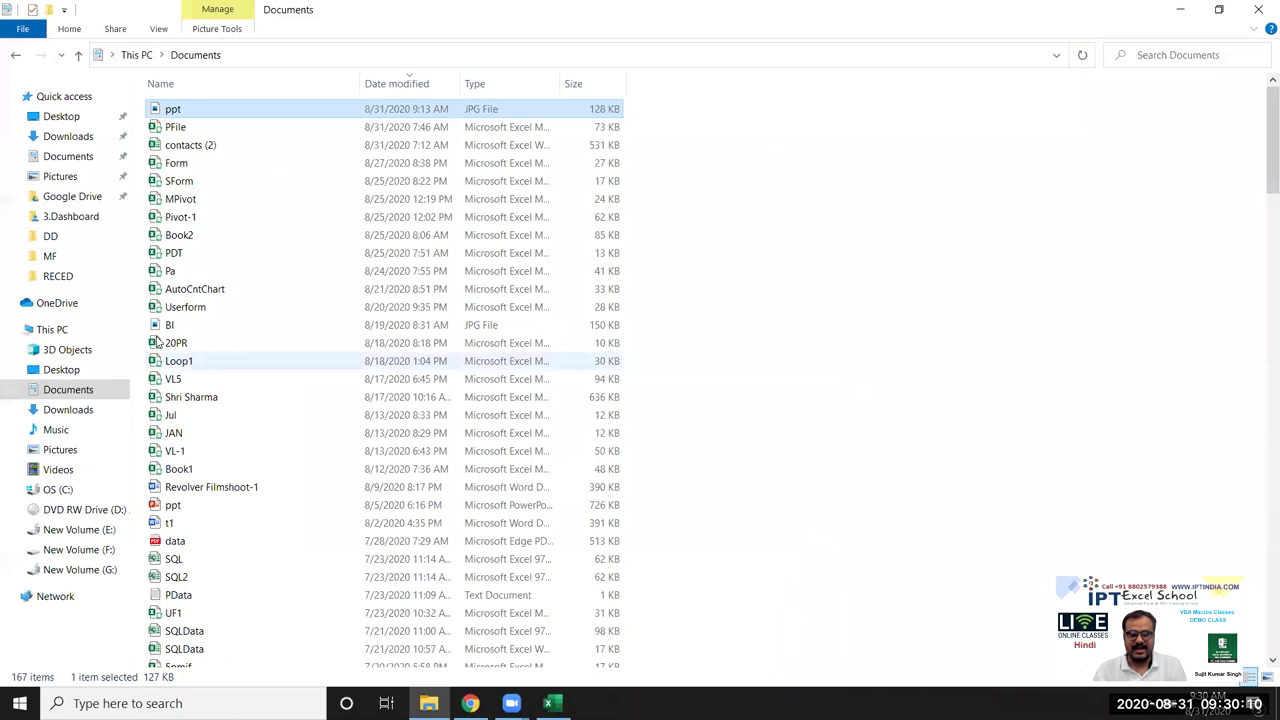
pyautogui.click(92, 412)
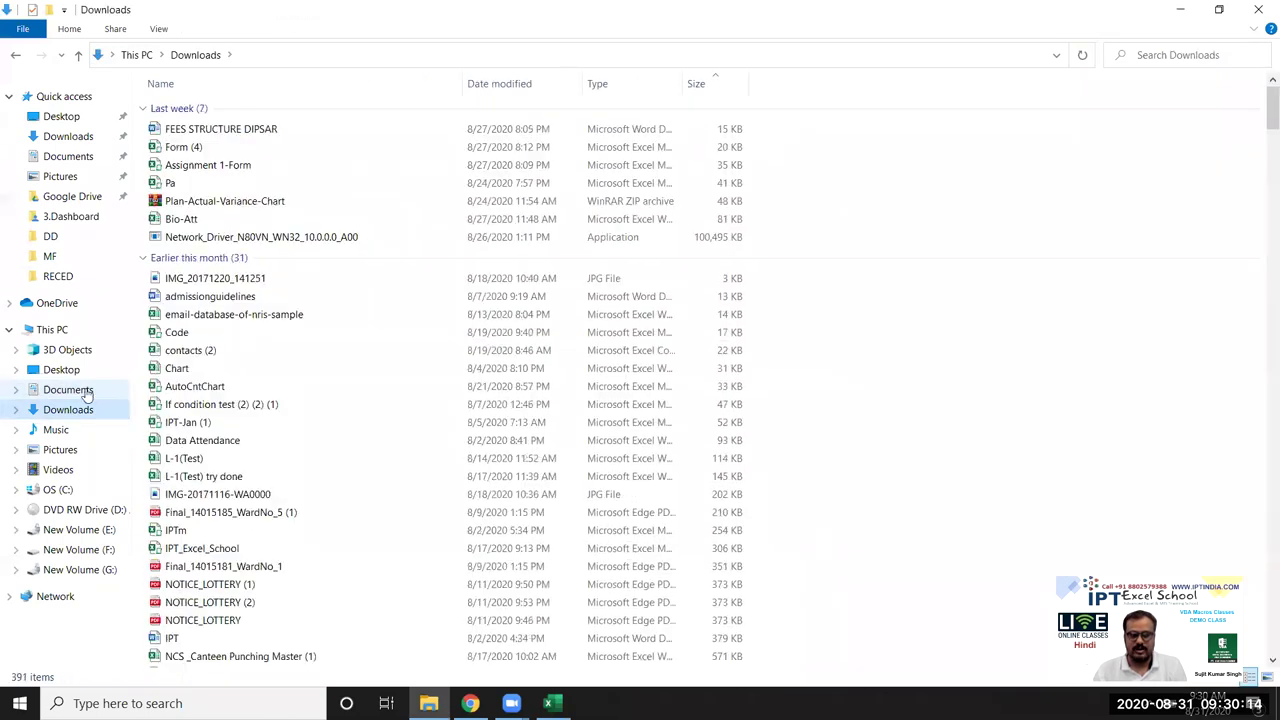
pyautogui.click(86, 390)
pyautogui.rightClick(872, 162)
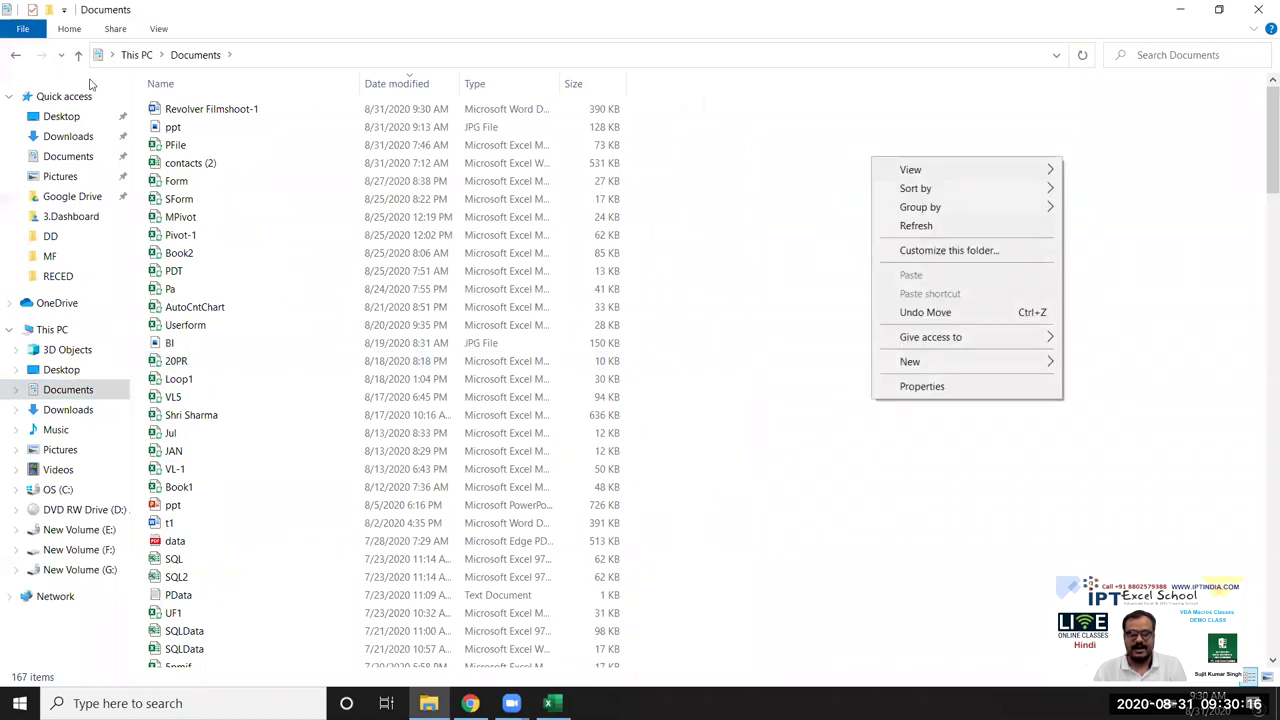
pyautogui.click(220, 112)
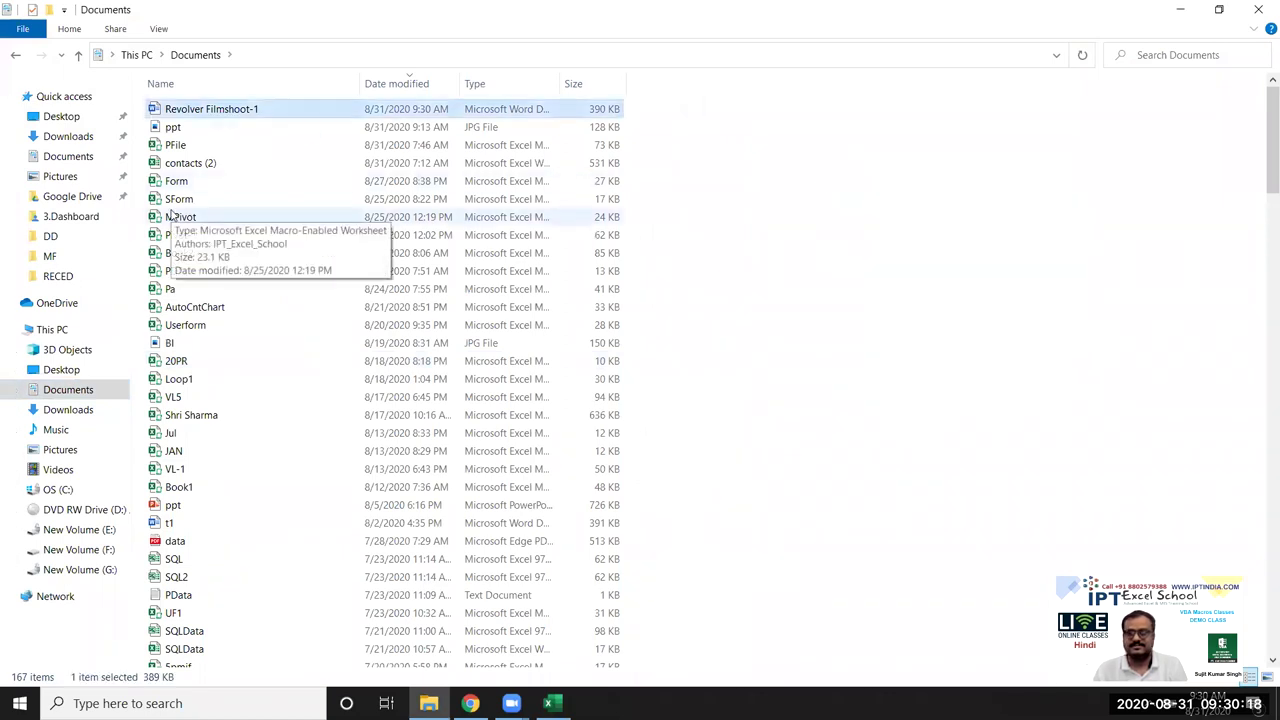
pyautogui.doubleClick(236, 115)
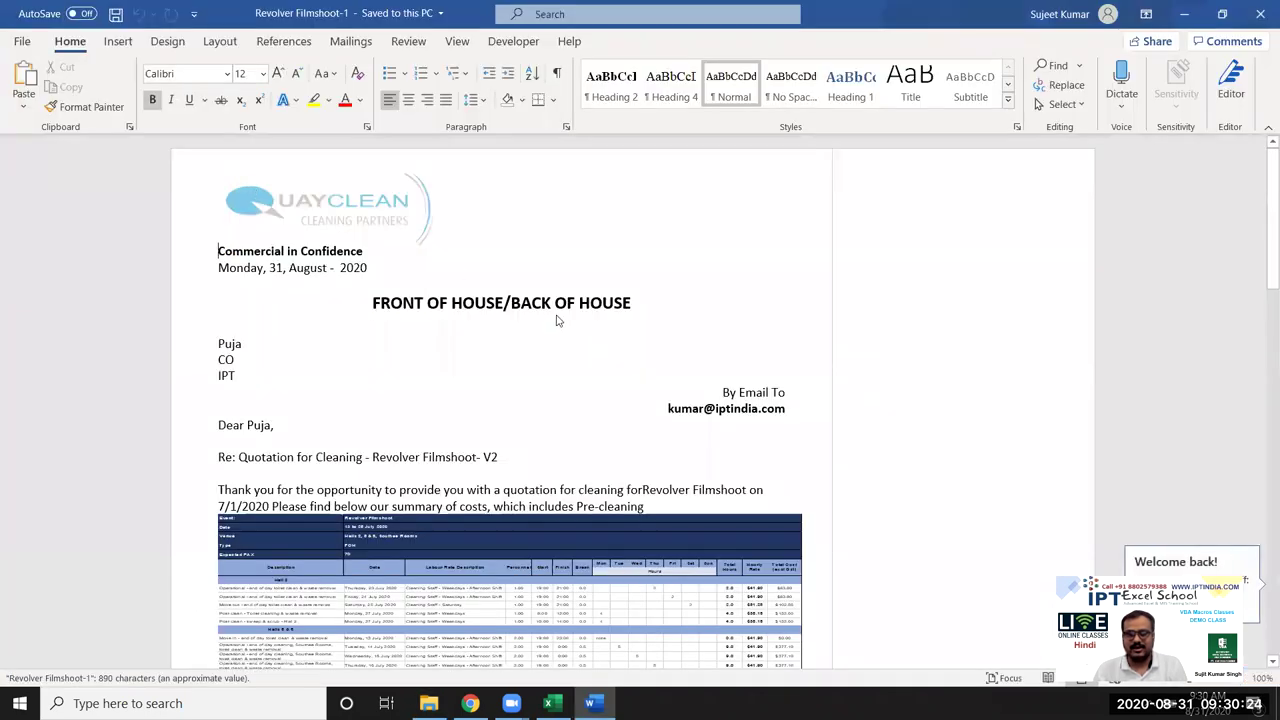
# - Check the Revolver Filmshoot-1 letter's client name, cost table and footer, then close it
pyautogui.scroll(-1, 548, 350)
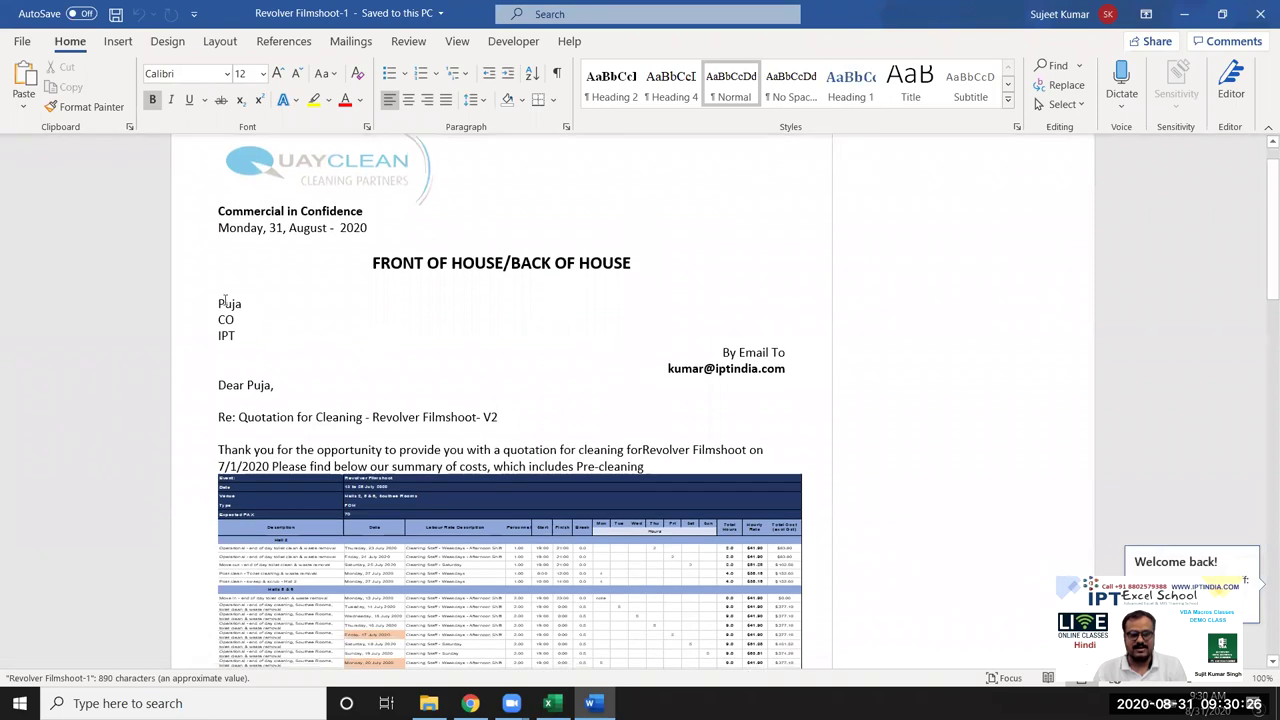
pyautogui.doubleClick(227, 302)
pyautogui.scroll(-2, 530, 368)
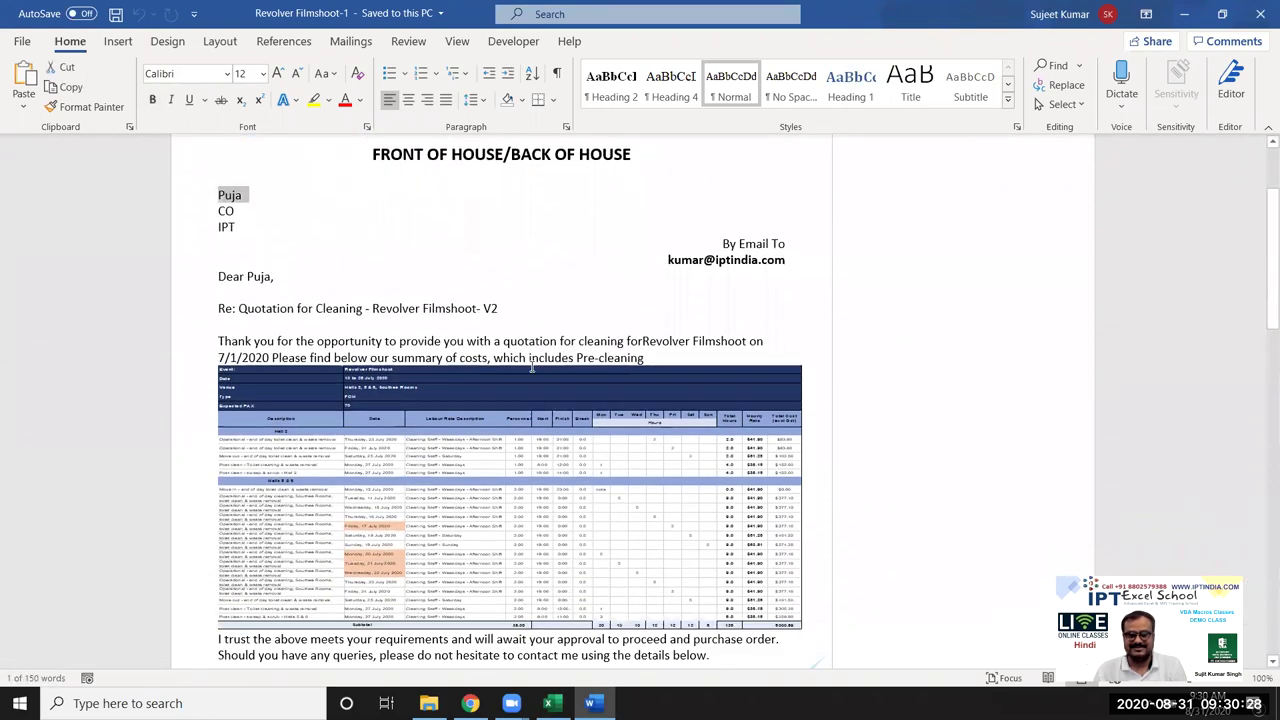
pyautogui.scroll(-2, 531, 368)
pyautogui.scroll(-1, 531, 368)
pyautogui.scroll(-4, 531, 370)
pyautogui.scroll(-1, 532, 372)
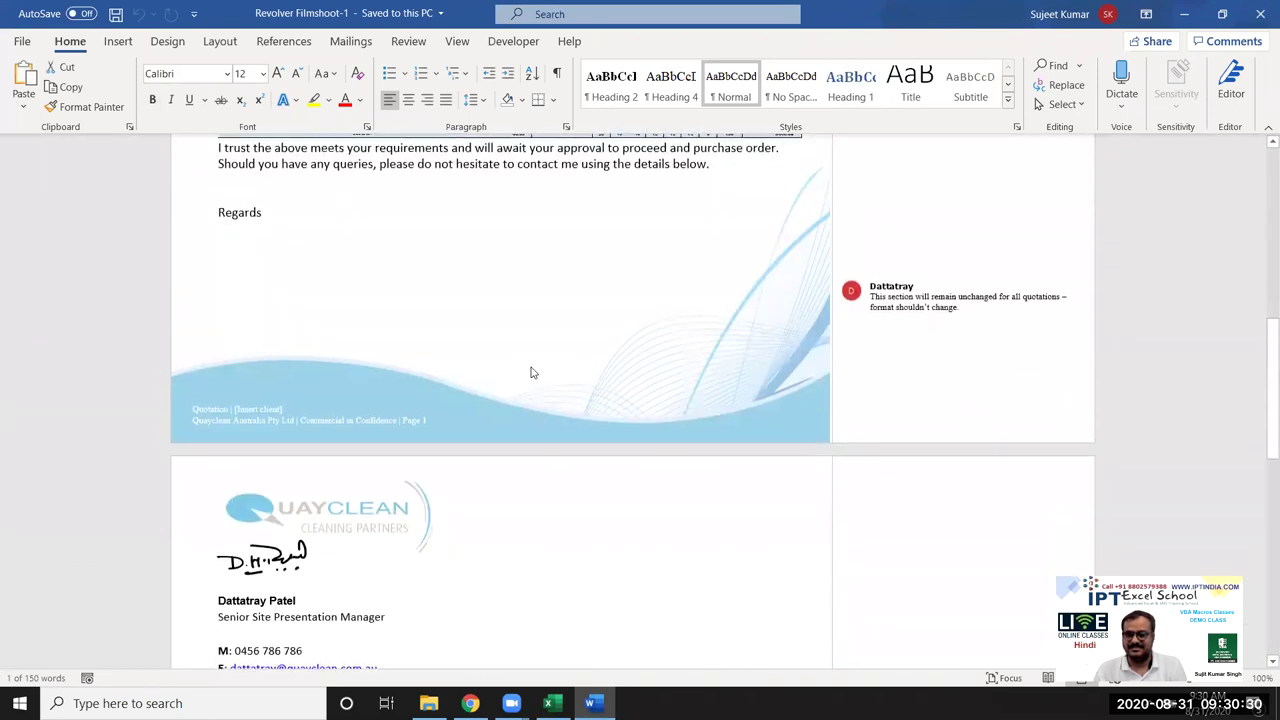
pyautogui.scroll(2, 532, 370)
pyautogui.scroll(2, 530, 366)
pyautogui.scroll(4, 532, 362)
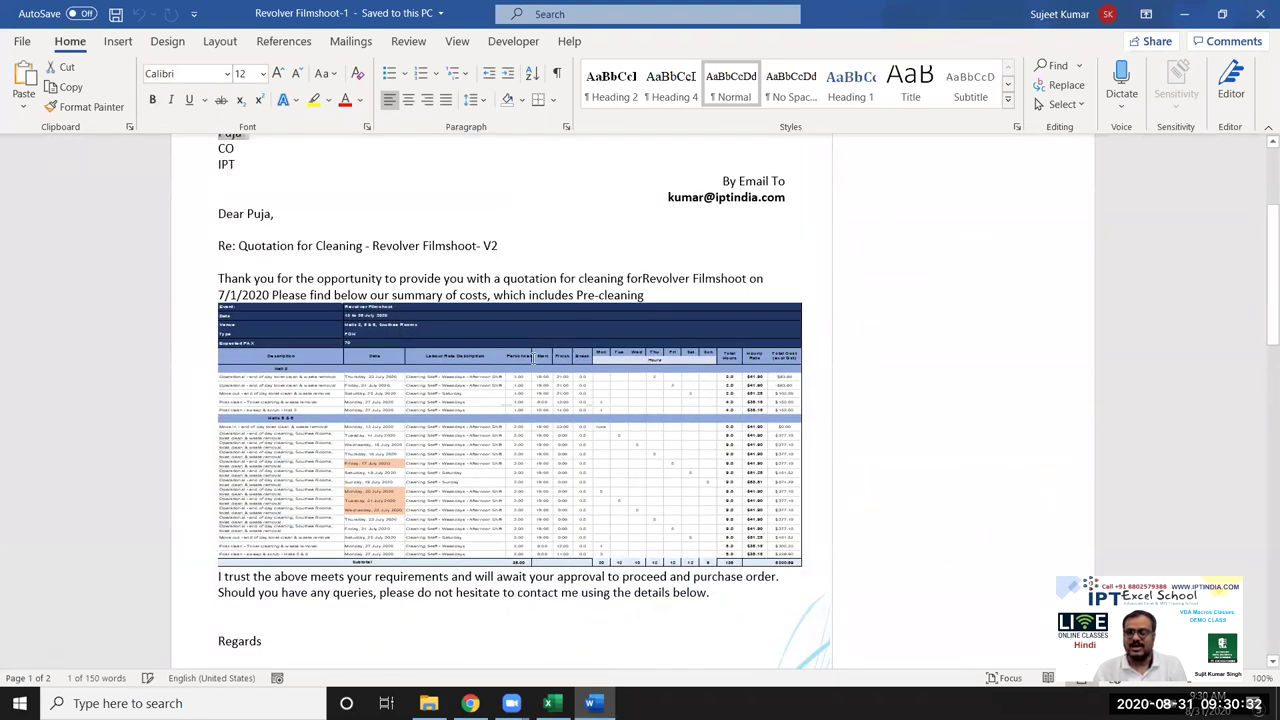
pyautogui.scroll(4, 532, 362)
pyautogui.click(1260, 14)
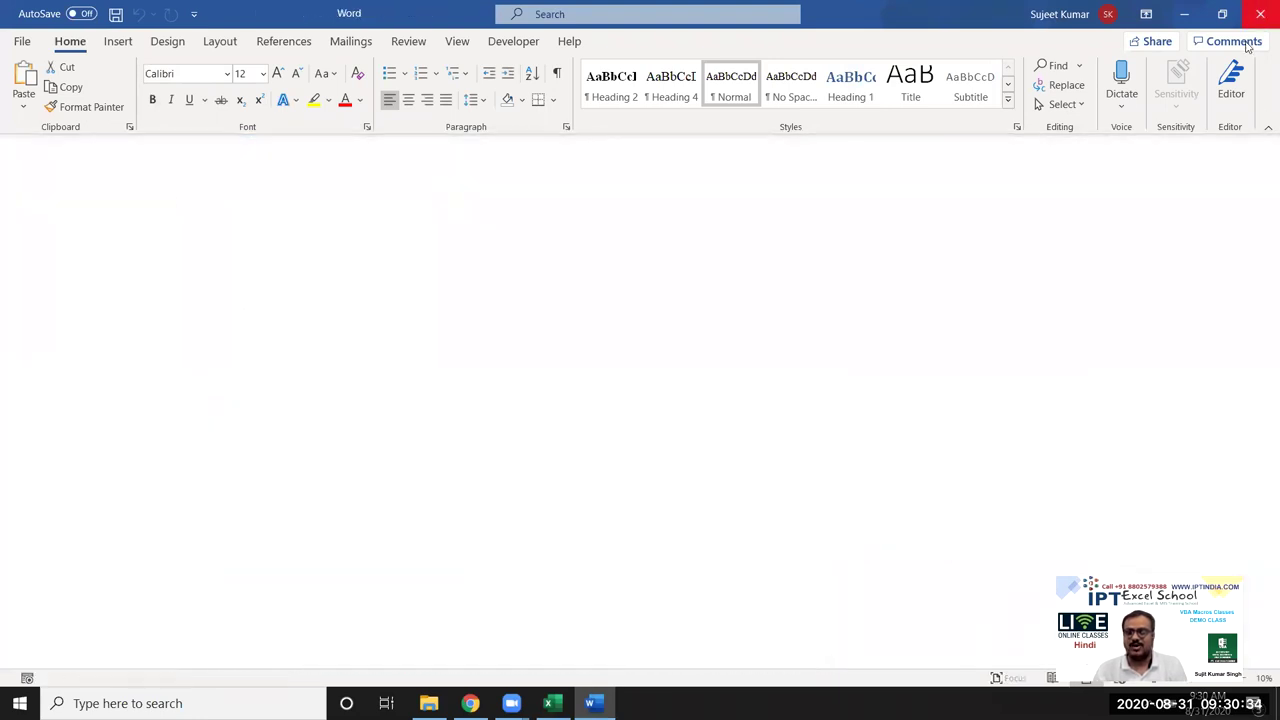
# - Close the file browser, then cancel the workbook's close prompt to keep working
pyautogui.click(1260, 14)
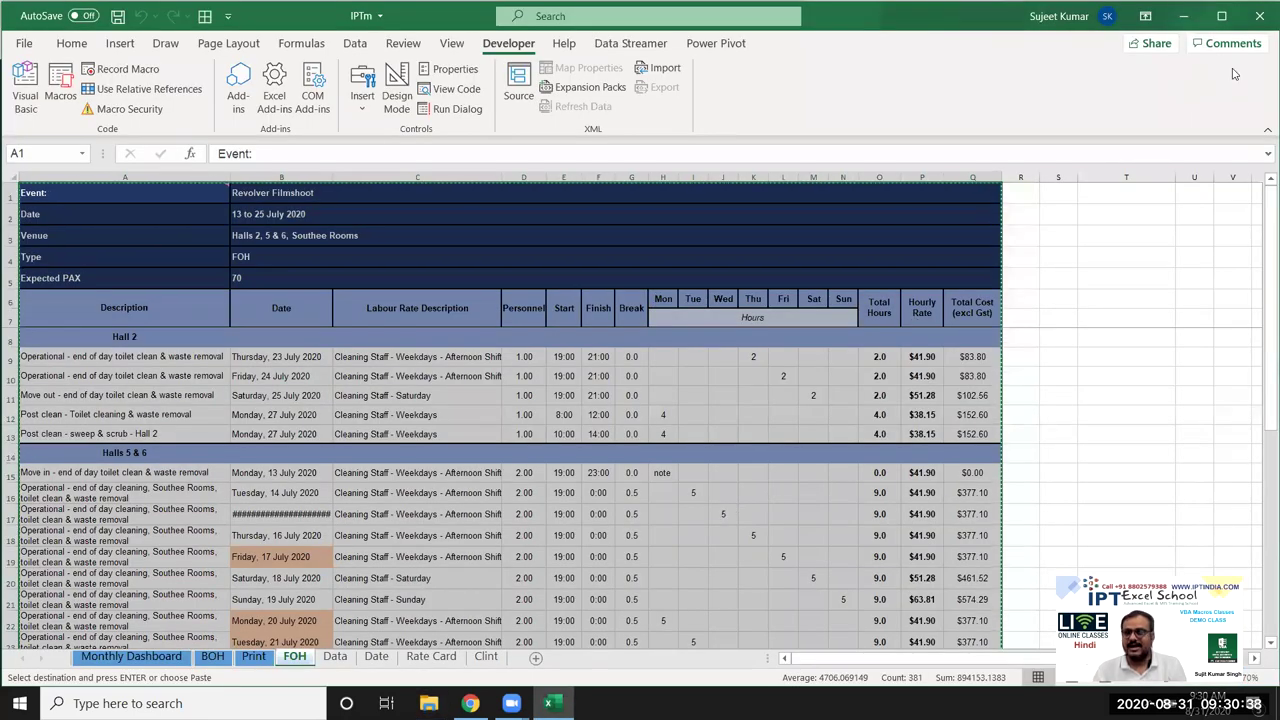
pyautogui.click(1260, 16)
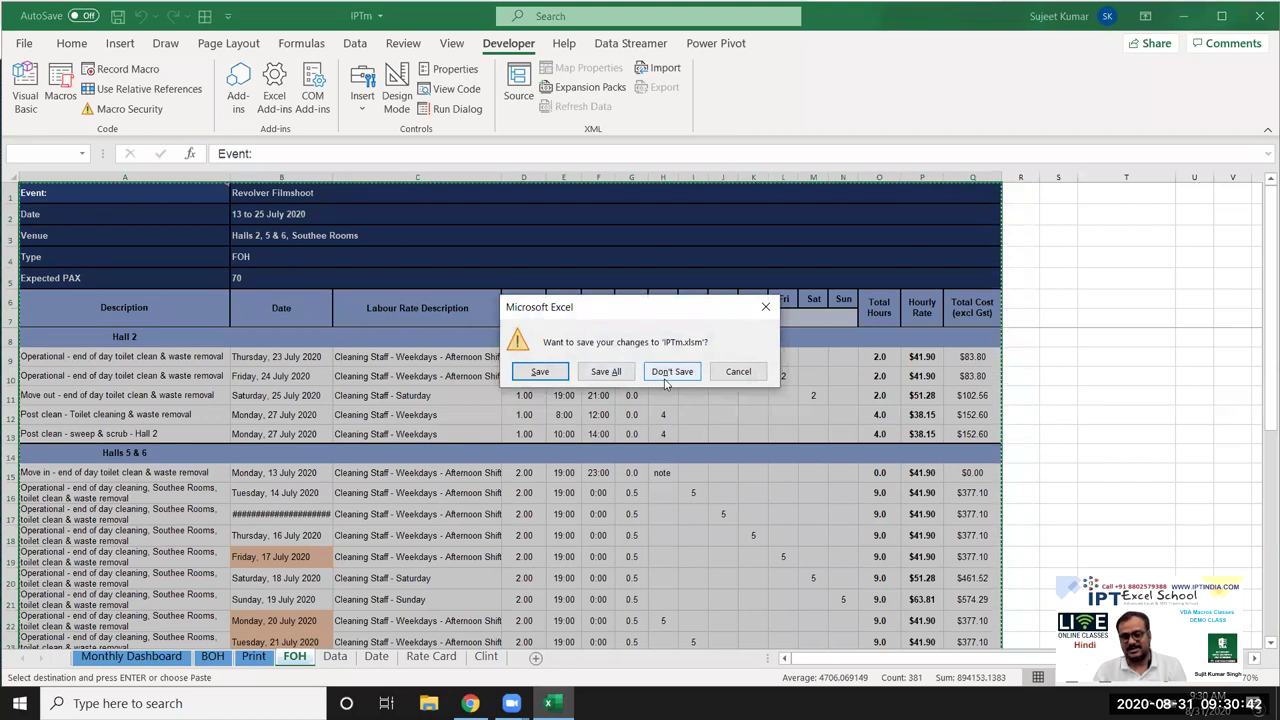
pyautogui.press('Escape')
# - Open the Visual Basic editor and scroll through the word macro's code
pyautogui.click(20, 95)
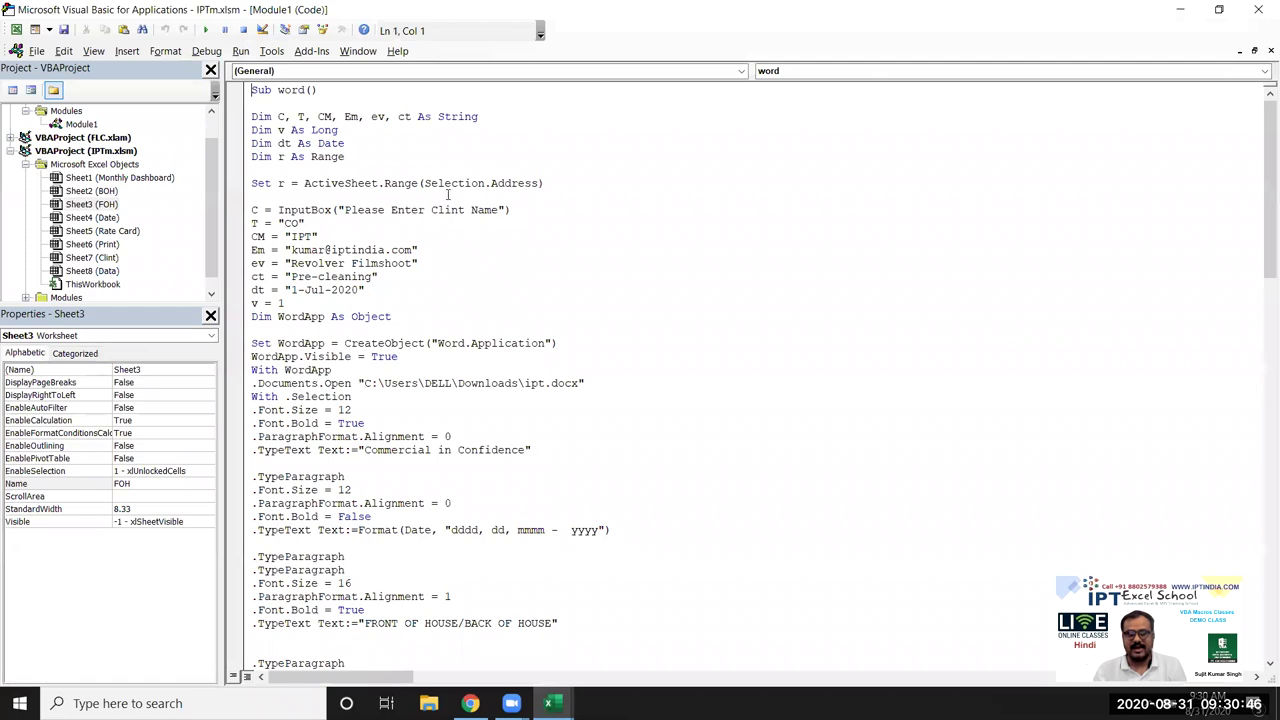
pyautogui.scroll(-4, 447, 195)
pyautogui.scroll(-3, 447, 195)
pyautogui.scroll(-4, 447, 195)
pyautogui.scroll(-6, 448, 195)
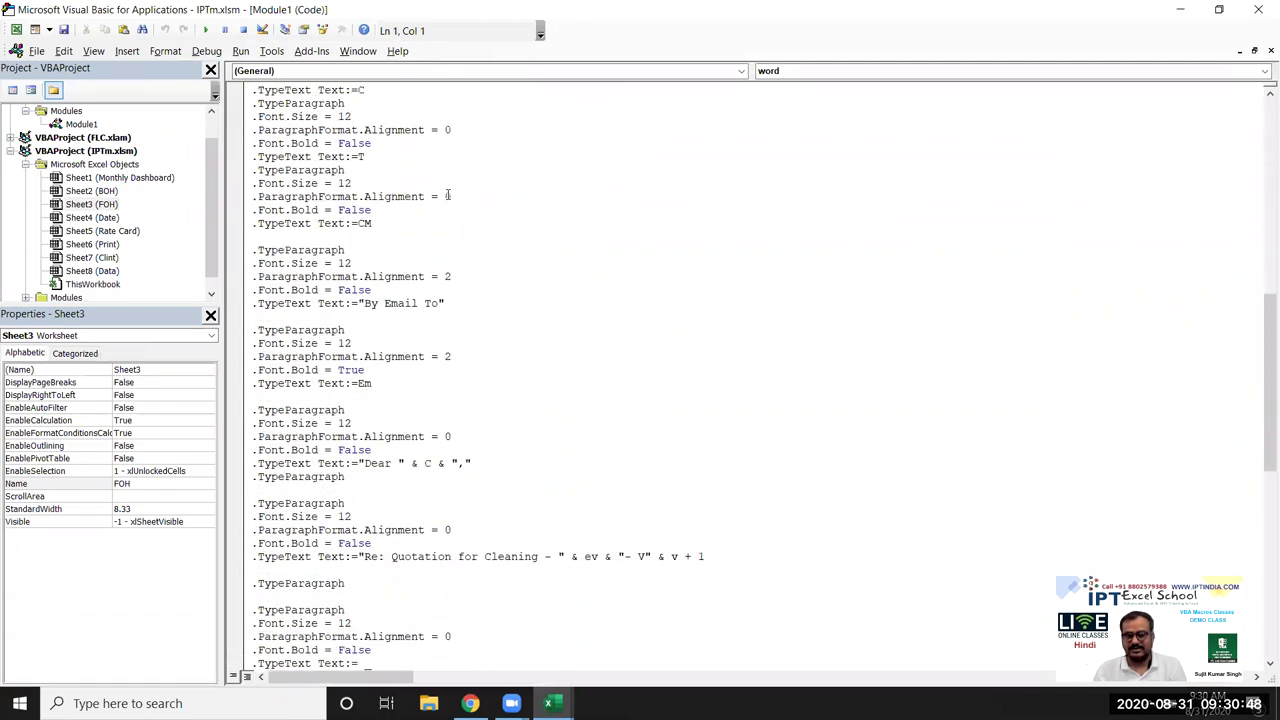
pyautogui.scroll(-4, 447, 195)
pyautogui.scroll(-2, 447, 195)
pyautogui.scroll(-3, 447, 195)
pyautogui.scroll(-4, 447, 195)
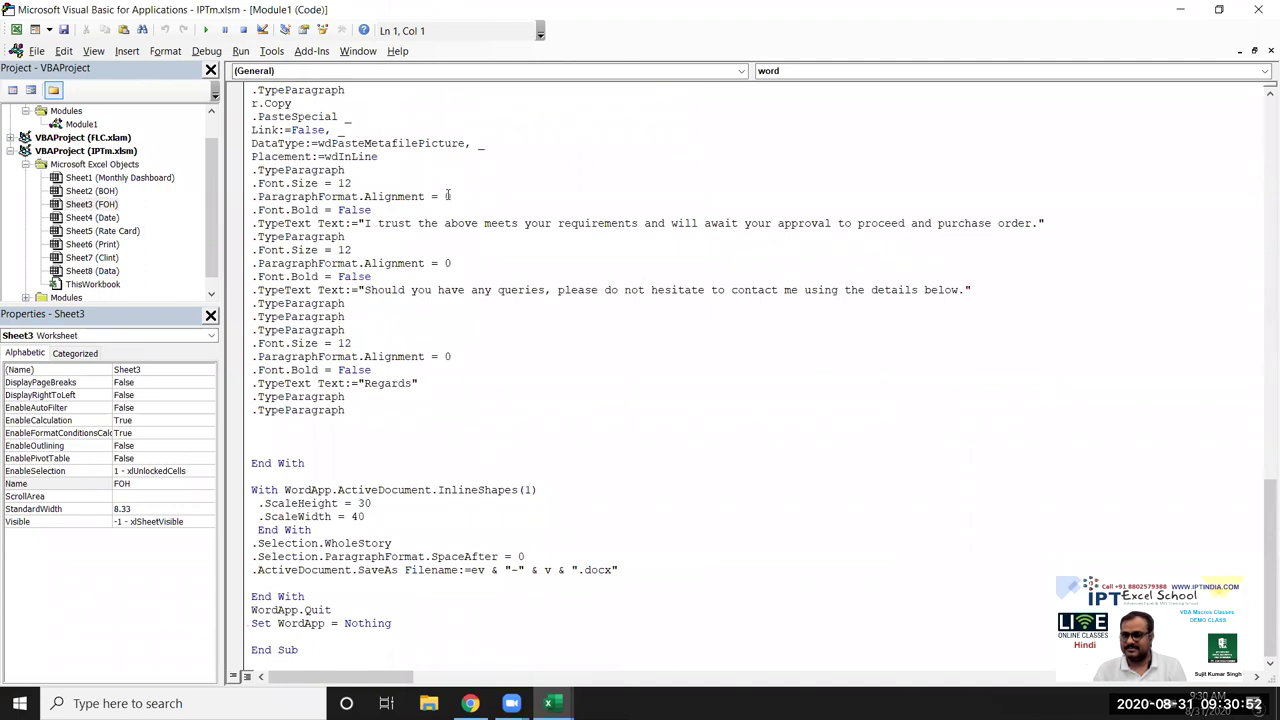
# - Close the code editor and close IPTm.xlsm choosing Don't Save
pyautogui.click(1258, 12)
pyautogui.click(1259, 17)
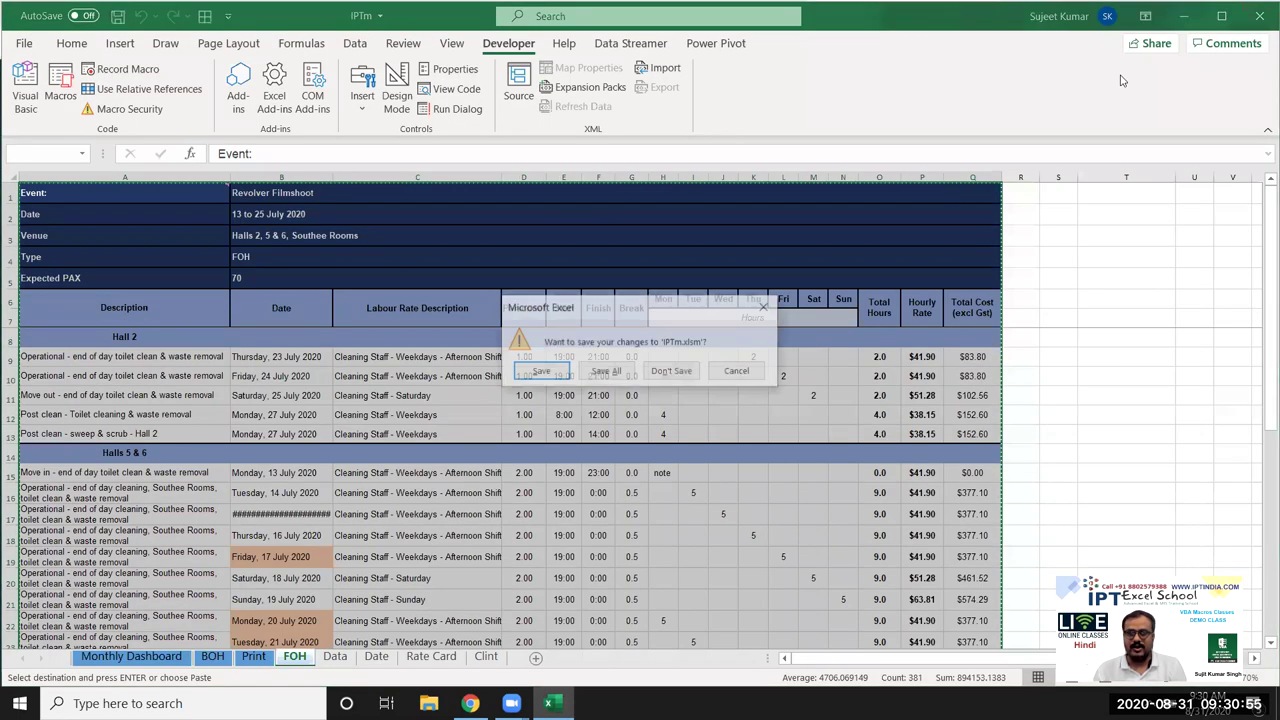
pyautogui.click(672, 371)
# - Discard the large clipboard contents on exit, then minimise Chrome to reveal the desktop
pyautogui.click(647, 407)
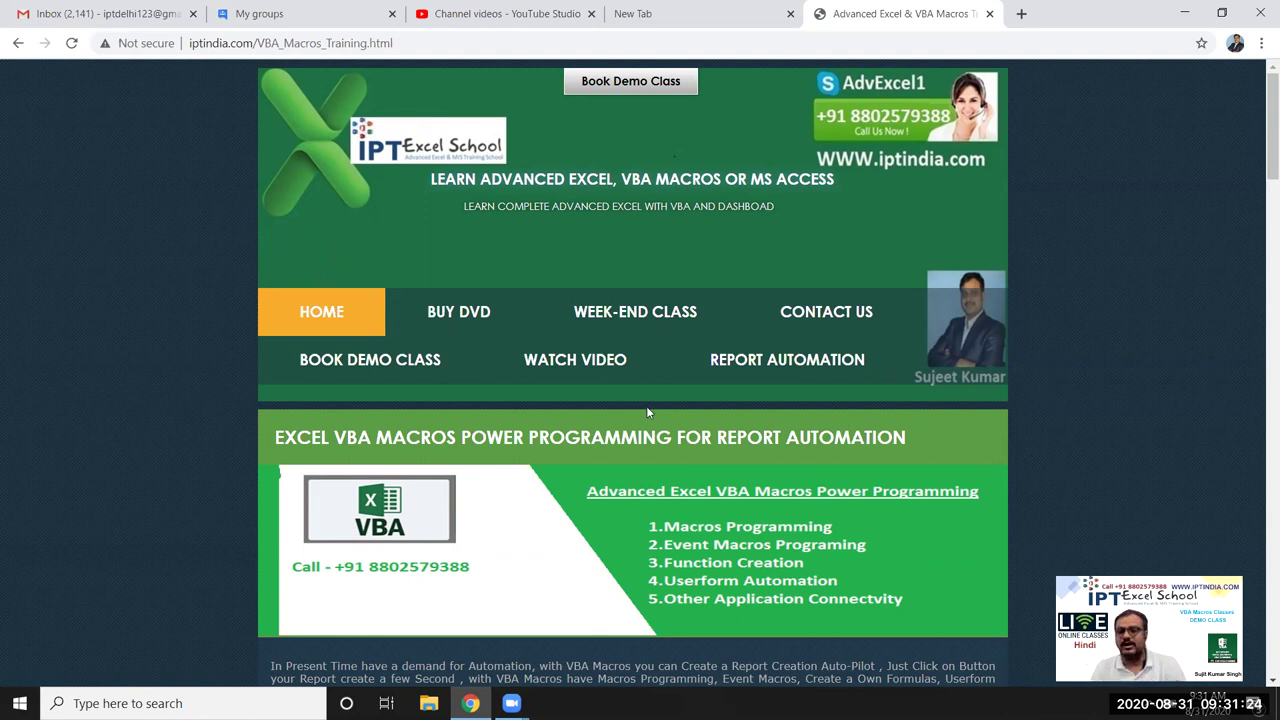
pyautogui.click(1185, 13)
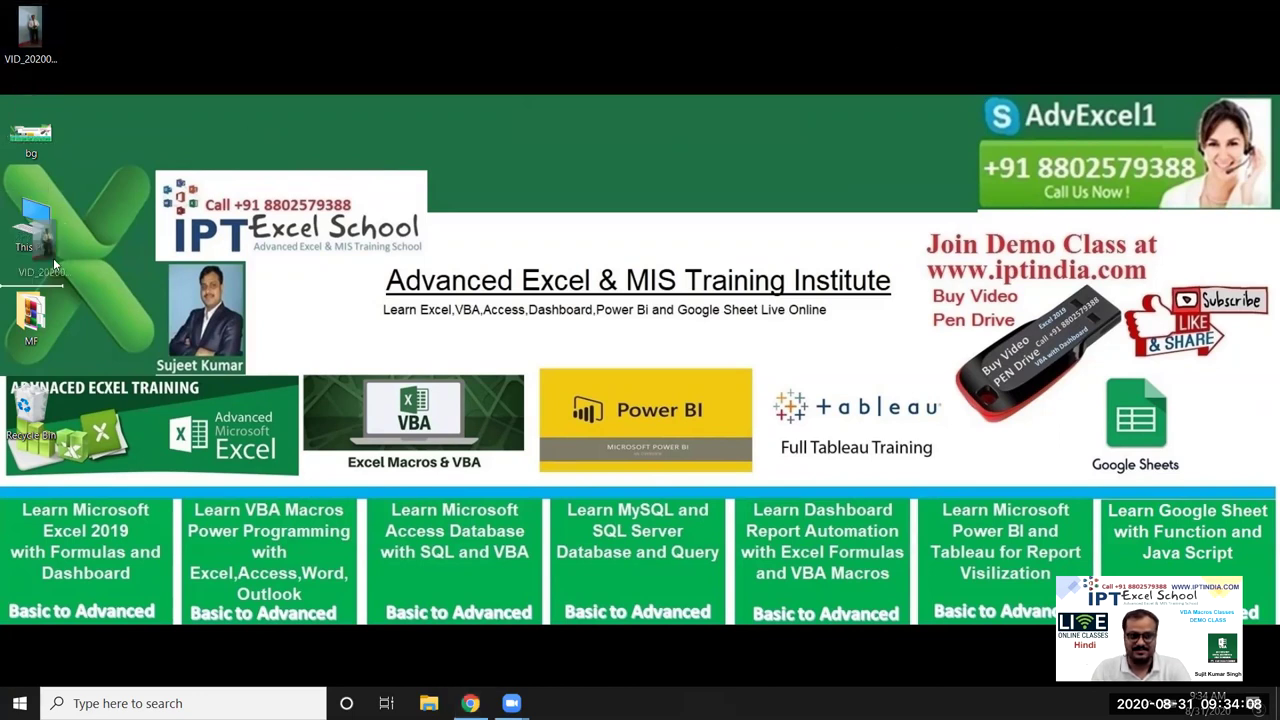
# - Drag the VID video file onto the MF folder, then refresh the desktop
pyautogui.moveTo(44, 298); pyautogui.dragTo(44, 298)
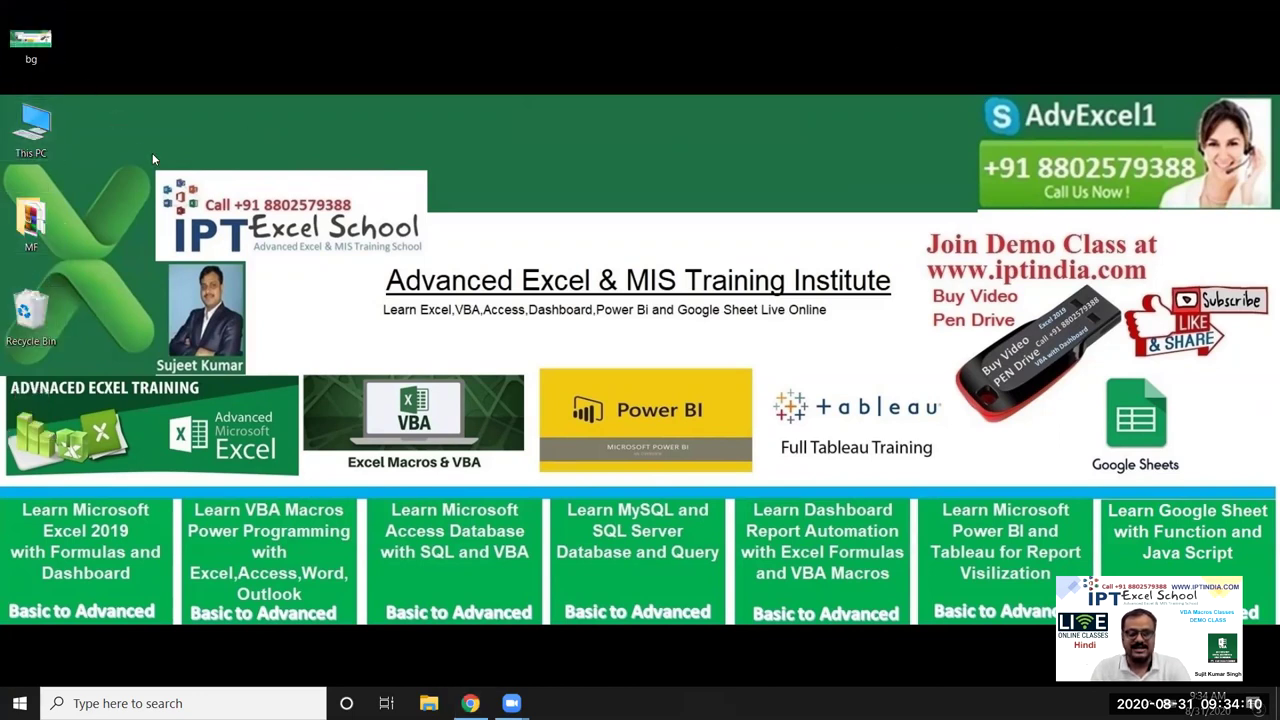
pyautogui.rightClick(198, 124)
pyautogui.click(276, 176)
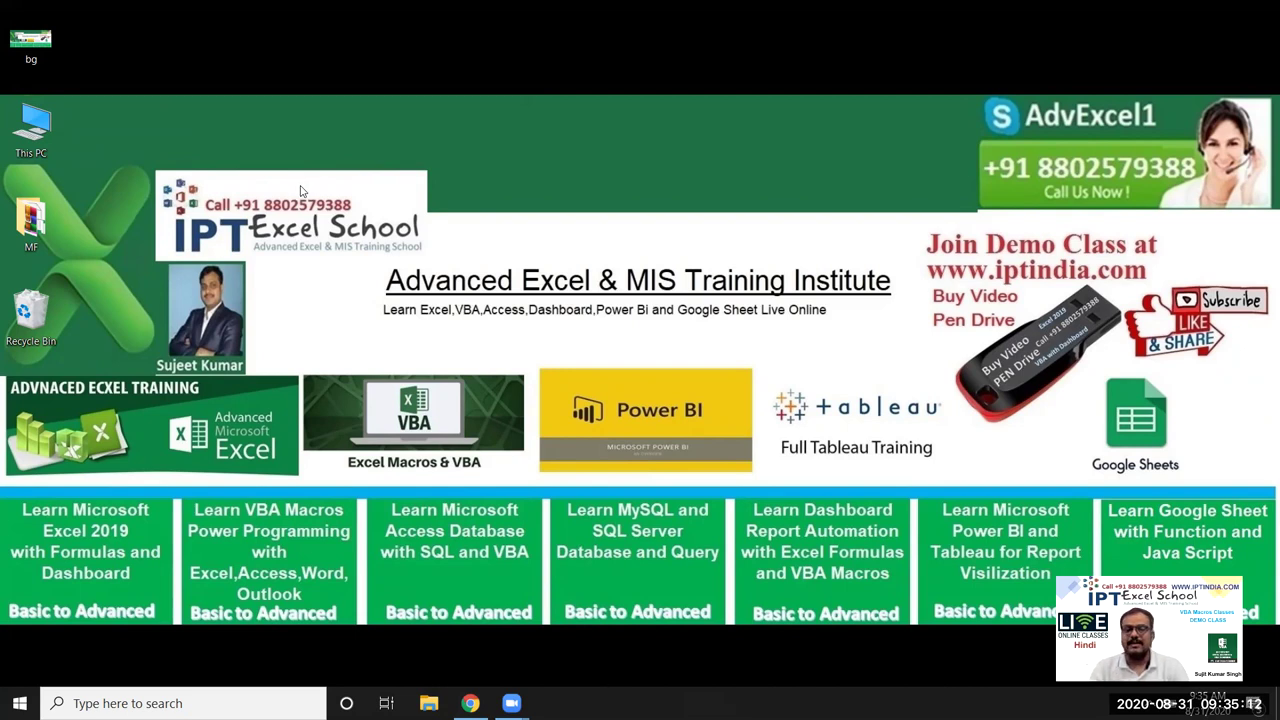
# - Restore Chrome, go to youtube.com and search for iptindia
pyautogui.click(470, 703)
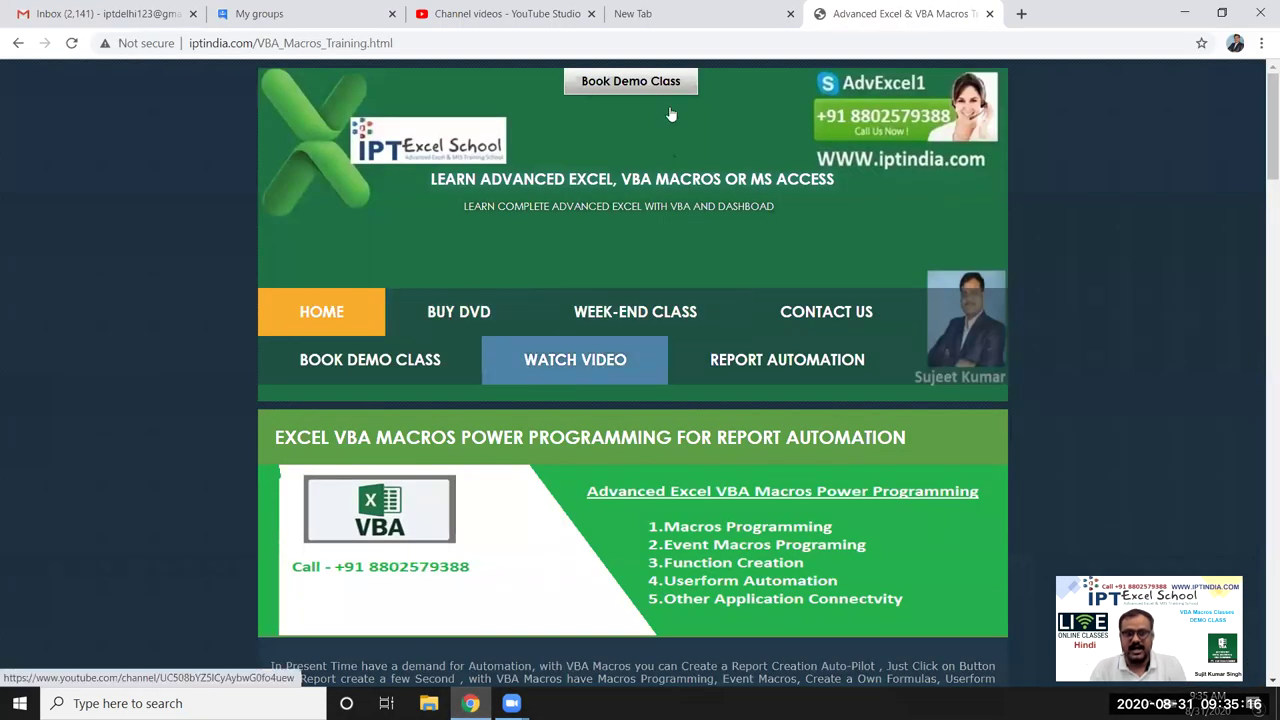
pyautogui.click(660, 38)
pyautogui.write('y')
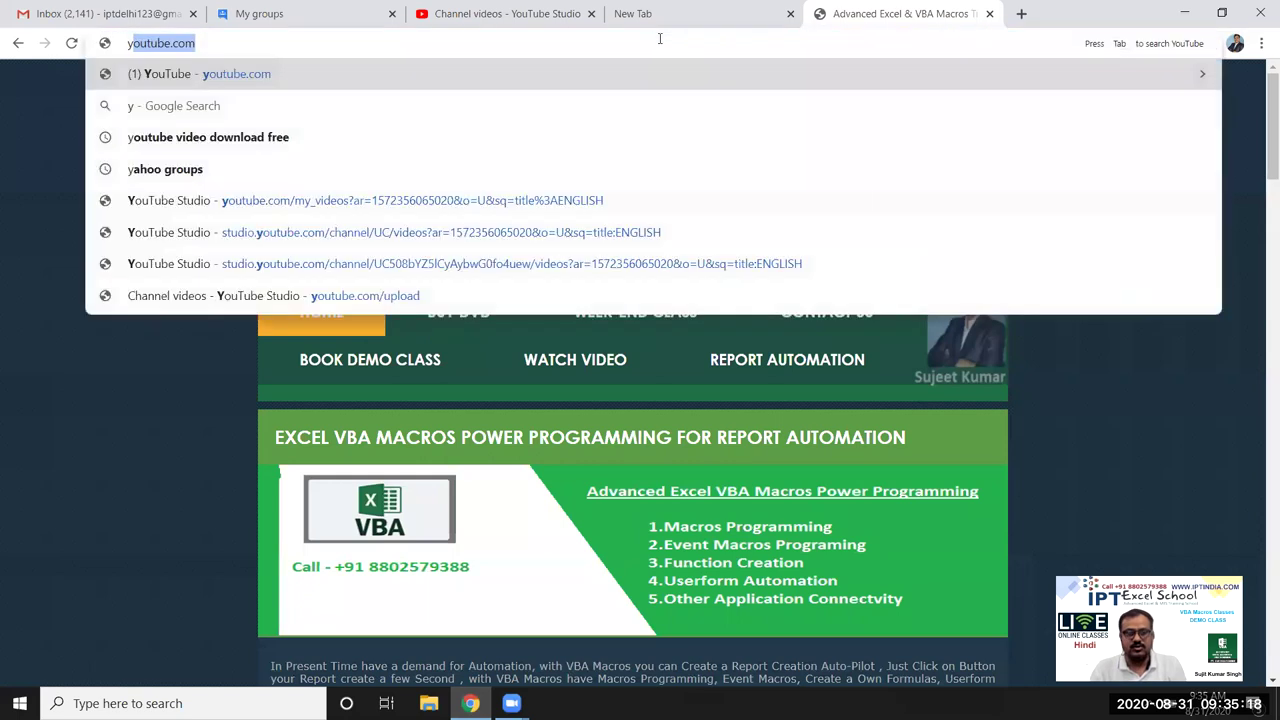
pyautogui.press('Return')
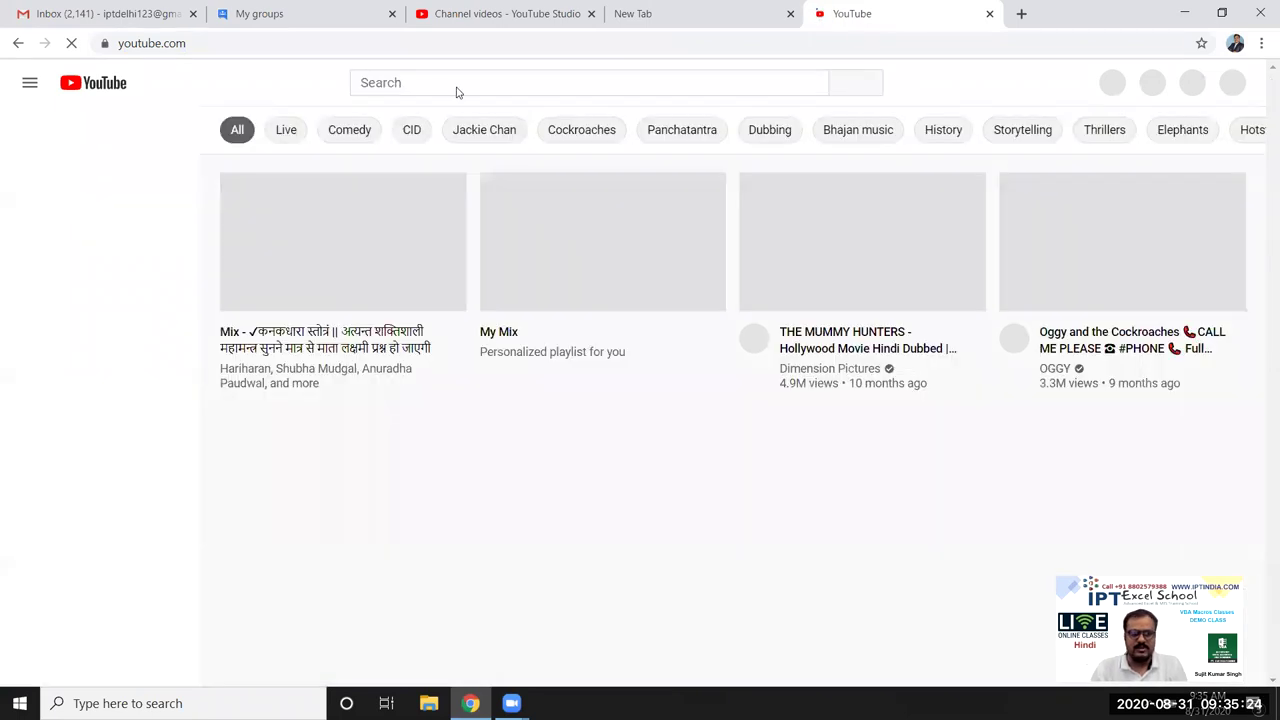
pyautogui.click(424, 81)
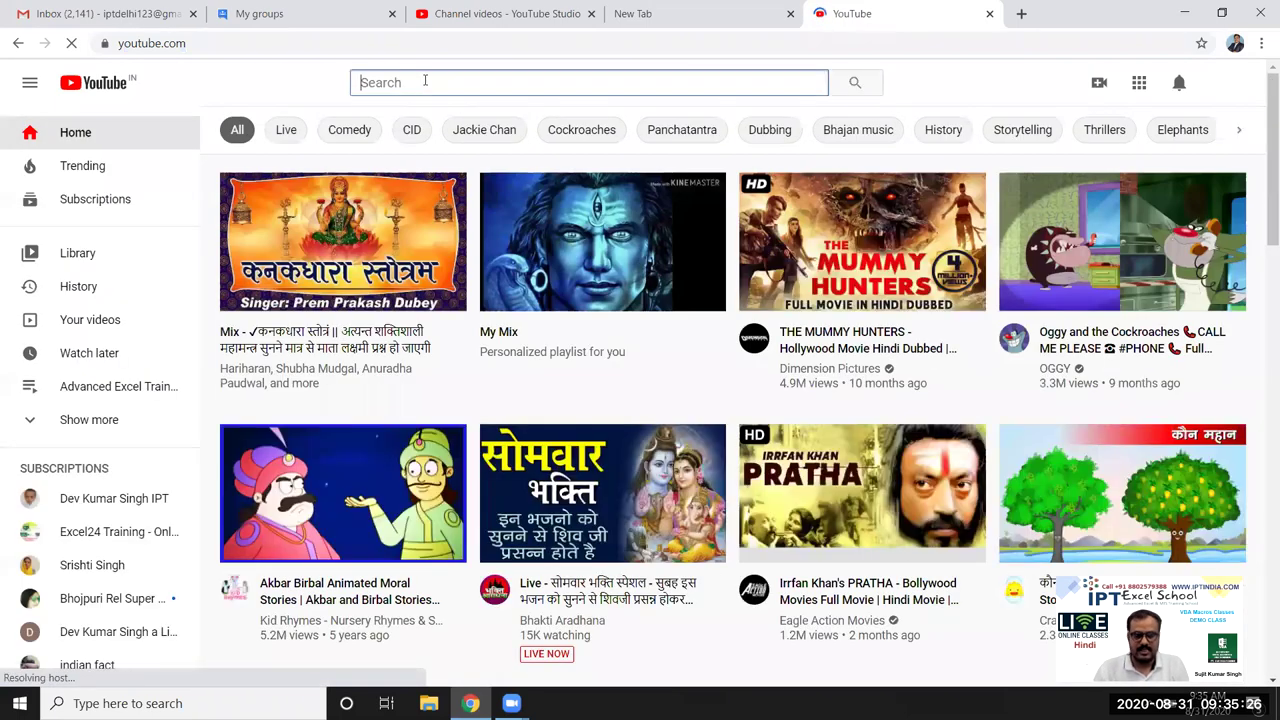
pyautogui.write('ipt')
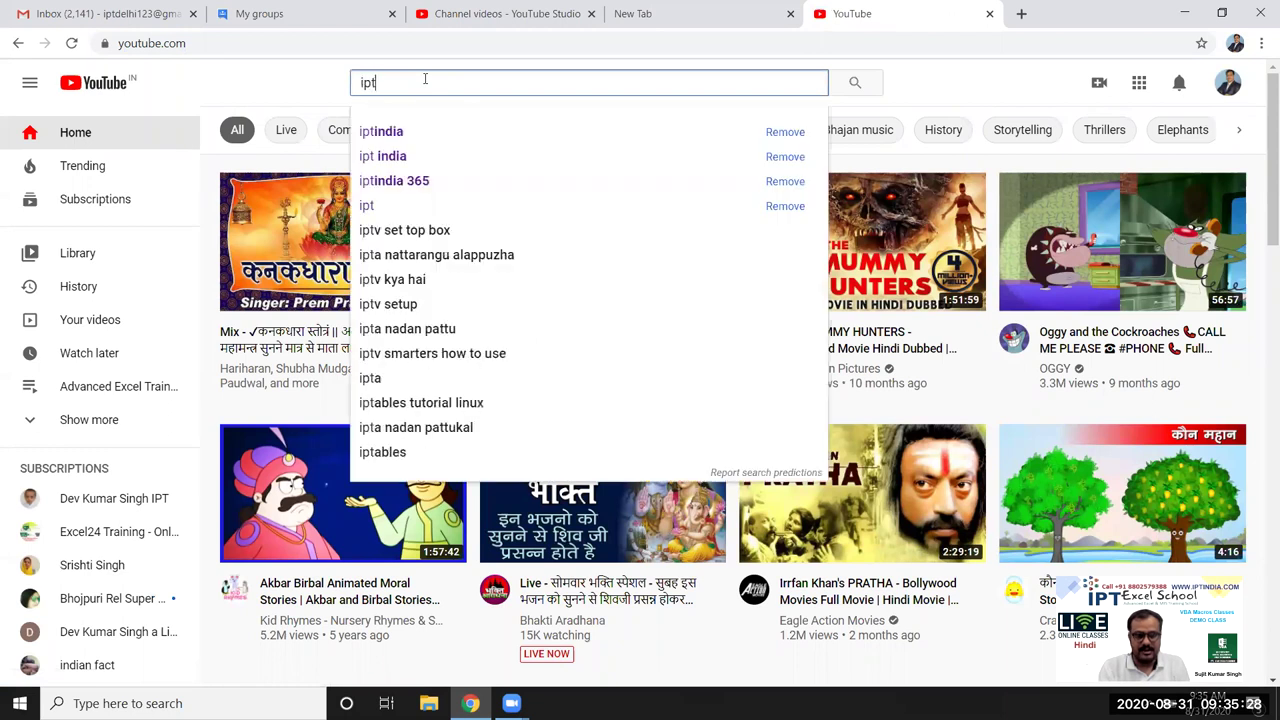
pyautogui.write('india')
pyautogui.press('Return')
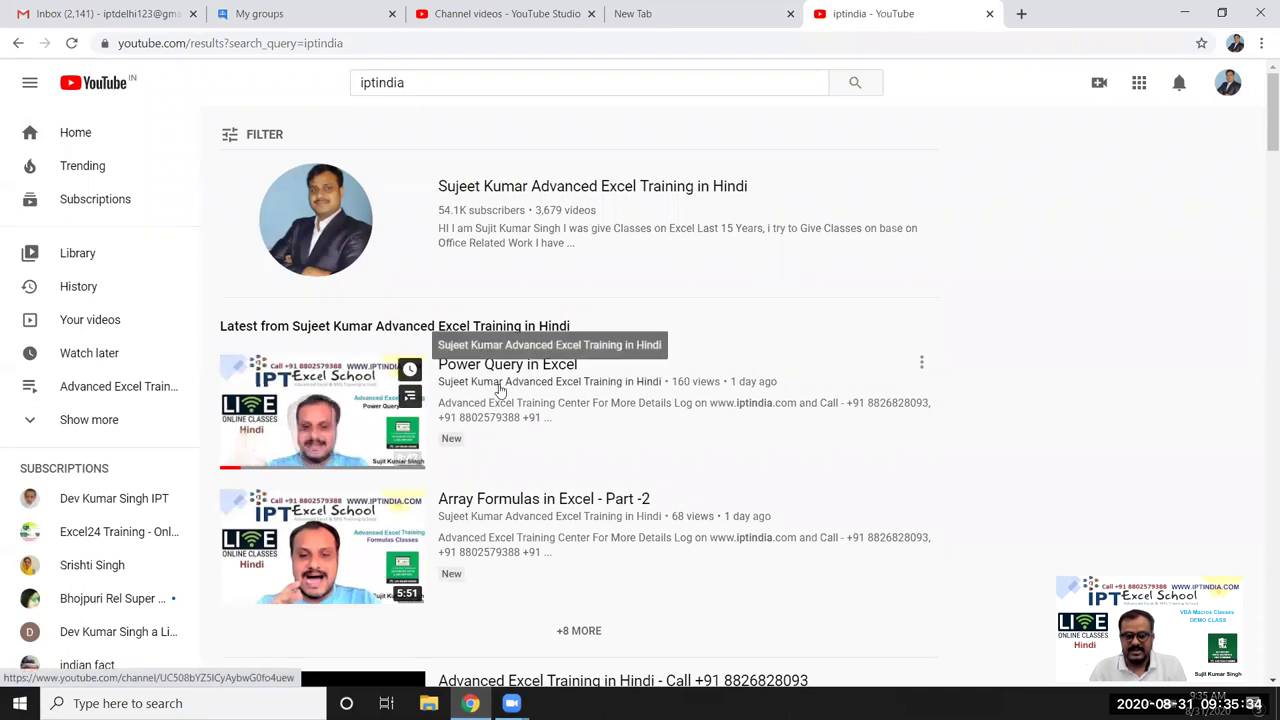
# - Scroll up and down through the iptindia Excel training search results
pyautogui.scroll(-3, 504, 392)
pyautogui.scroll(3, 840, 453)
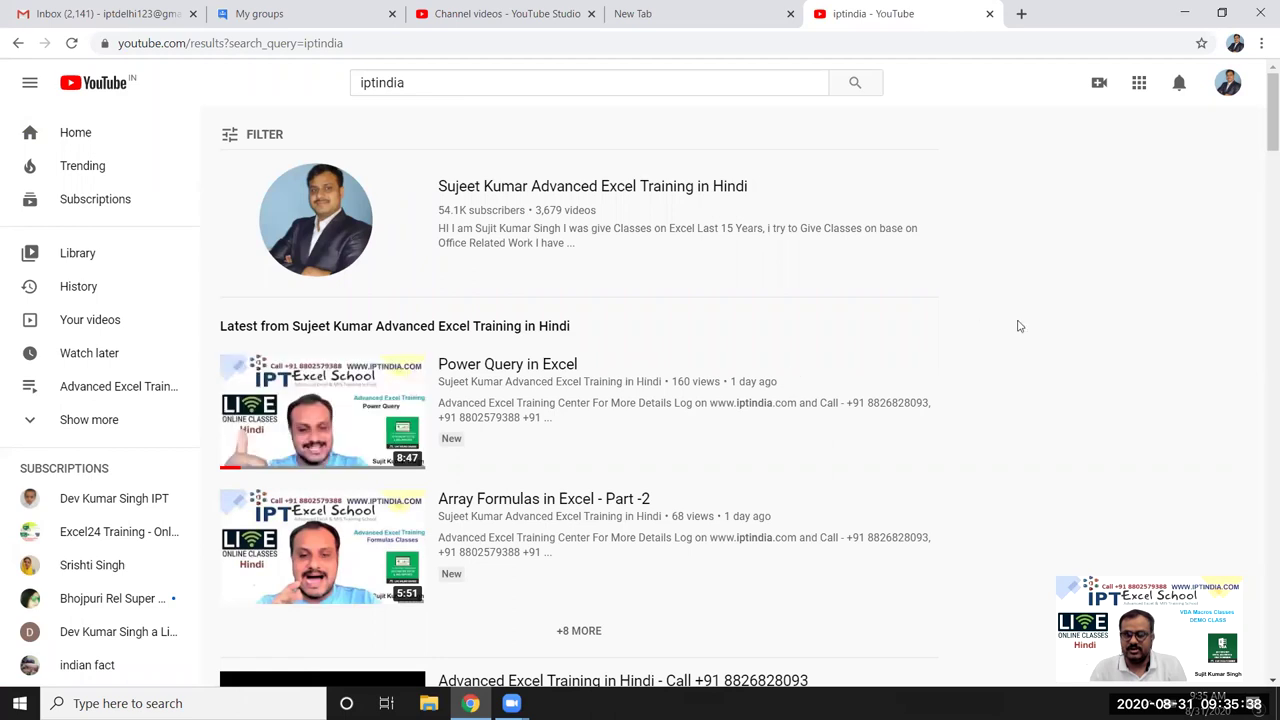
pyautogui.scroll(-3, 1021, 340)
pyautogui.scroll(-5, 1021, 345)
pyautogui.scroll(2, 1021, 345)
pyautogui.scroll(2, 1020, 344)
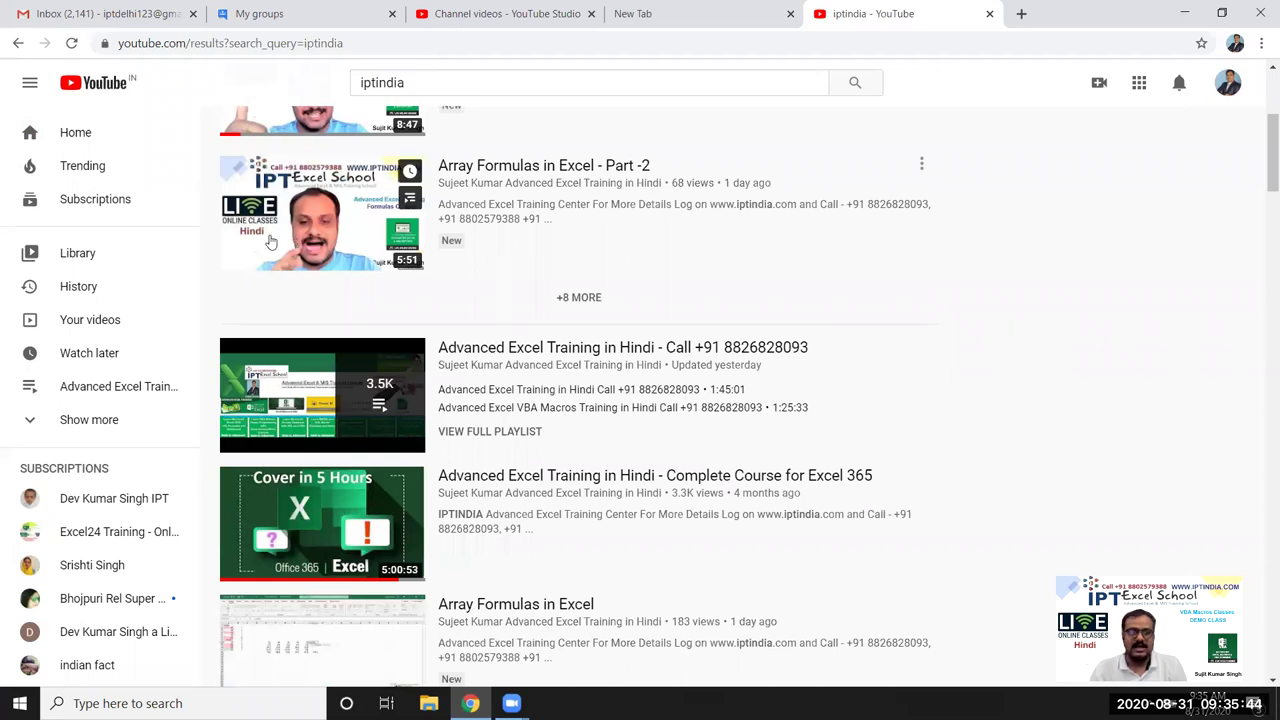
pyautogui.scroll(2, 776, 266)
pyautogui.scroll(1, 860, 283)
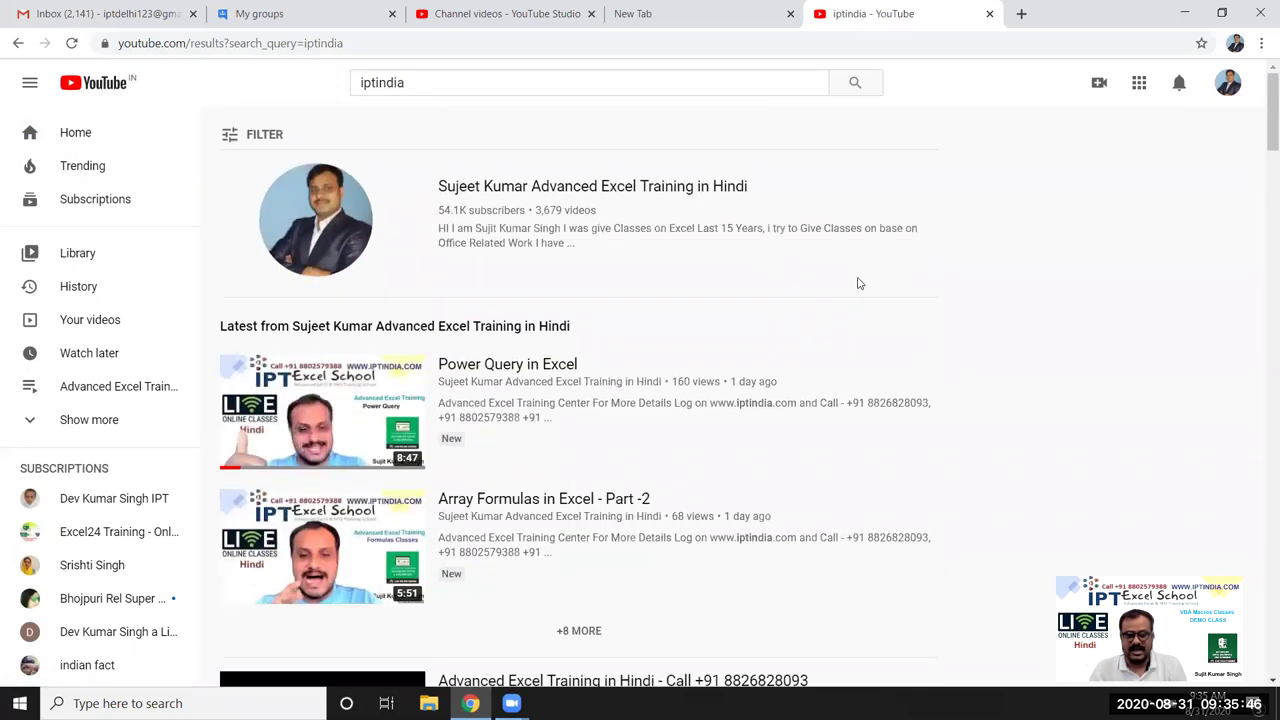
pyautogui.scroll(-2, 725, 455)
pyautogui.scroll(-1, 726, 450)
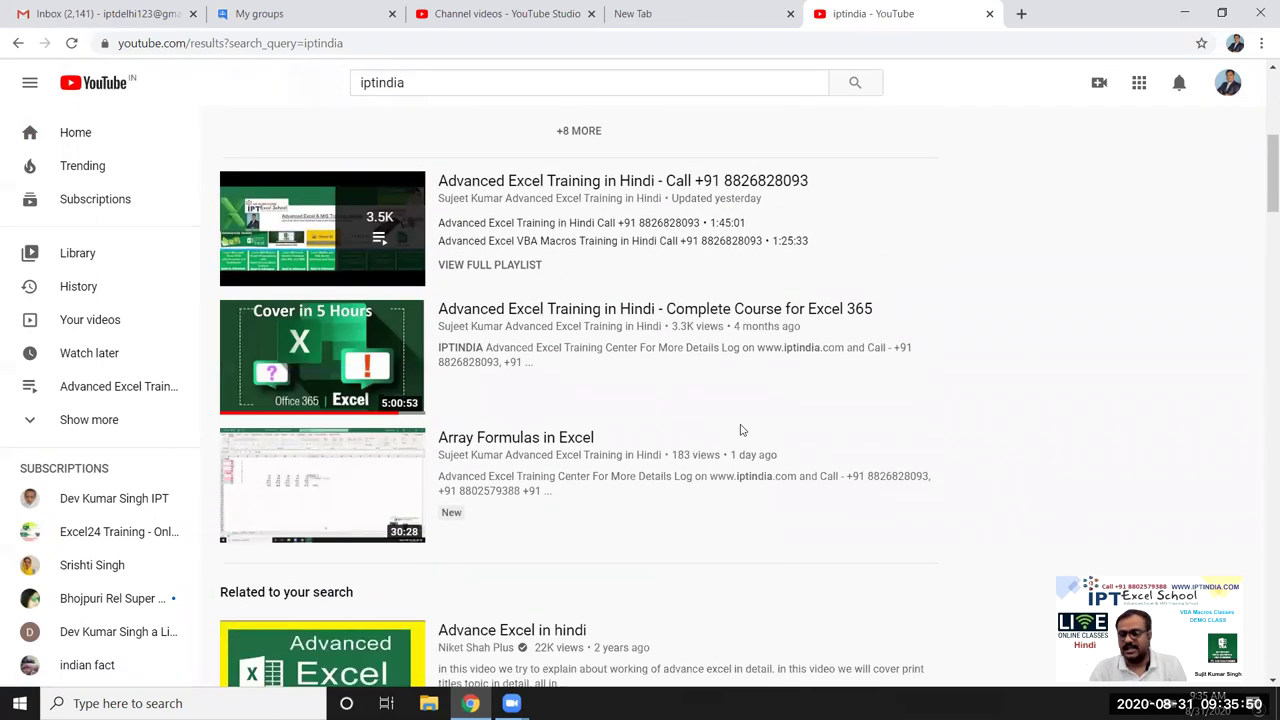
pyautogui.scroll(3, 742, 429)
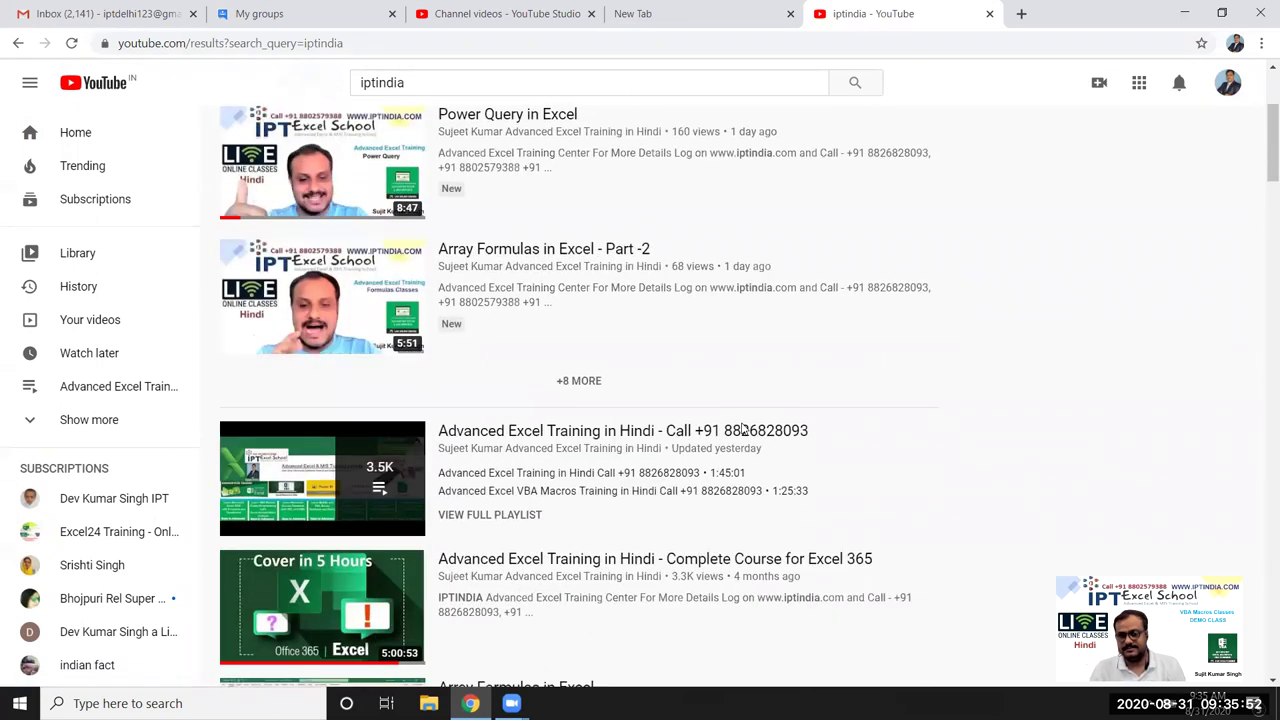
pyautogui.scroll(3, 742, 429)
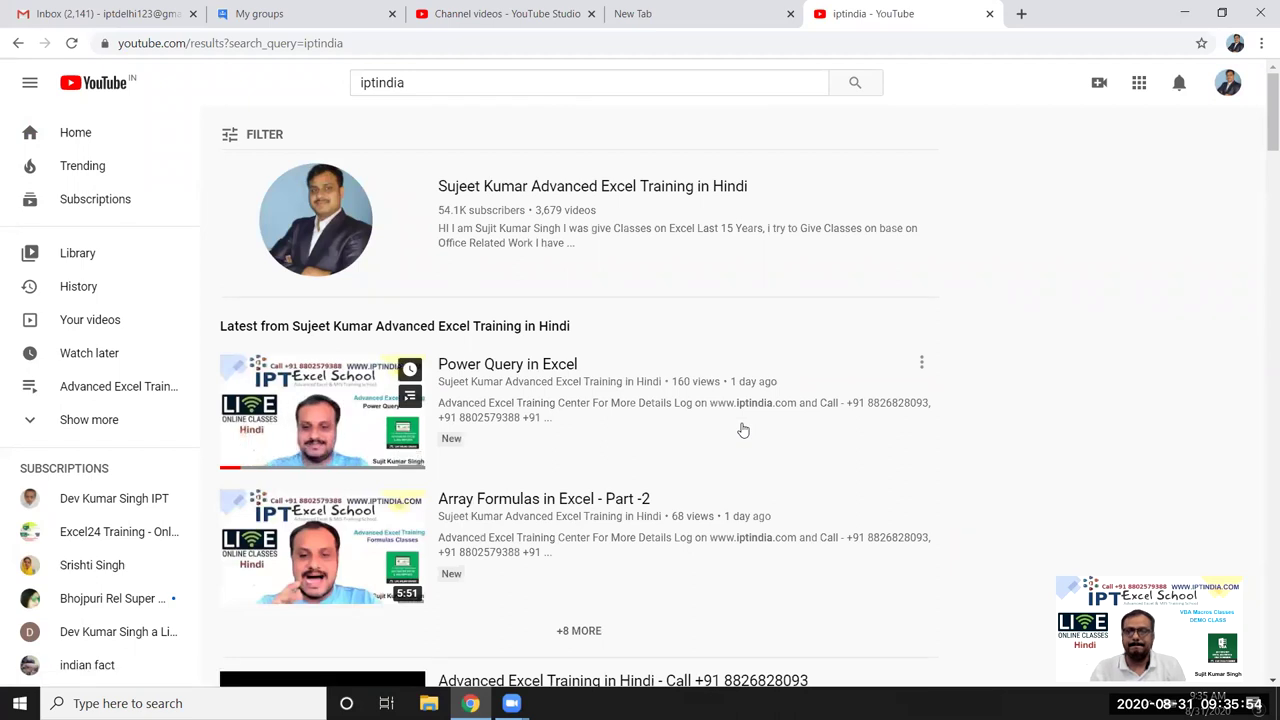
# - Select the iptindia search text, then hide the browser with Win+D to show the desktop
pyautogui.click(381, 86)
pyautogui.doubleClick(381, 86)
pyautogui.moveTo(477, 484)
pyautogui.press('super+d')
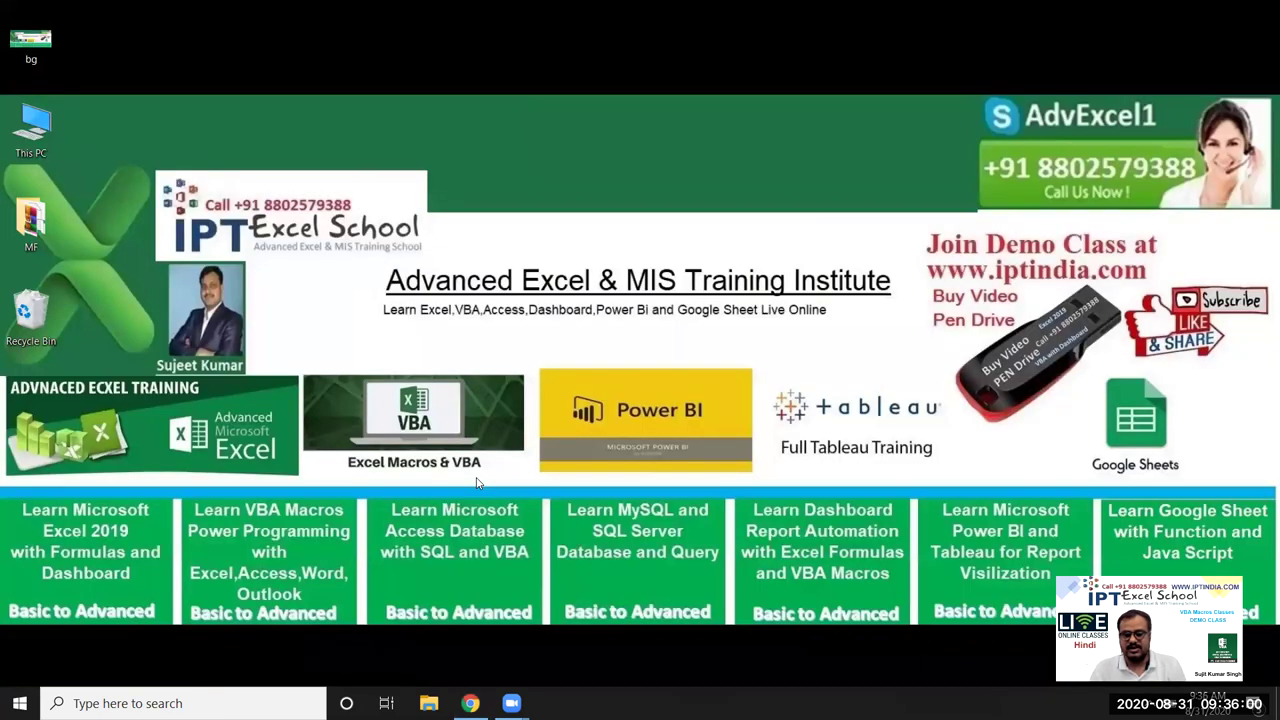